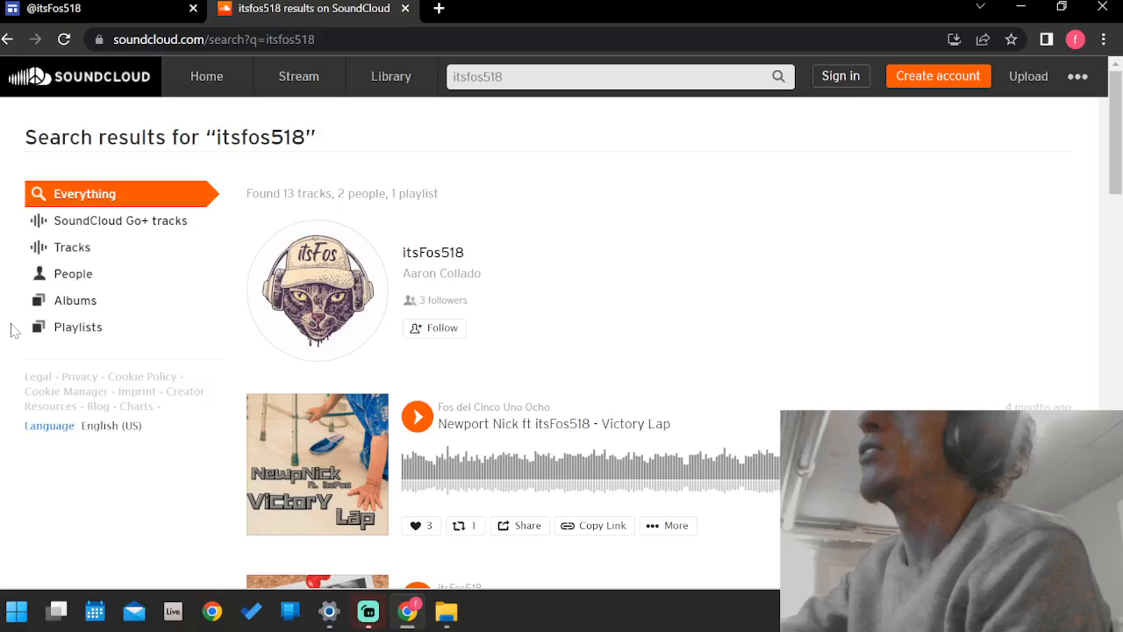
Step: Open the itsFos518 artist profile from the SoundCloud search results and look through its recent tracks
click(316, 292)
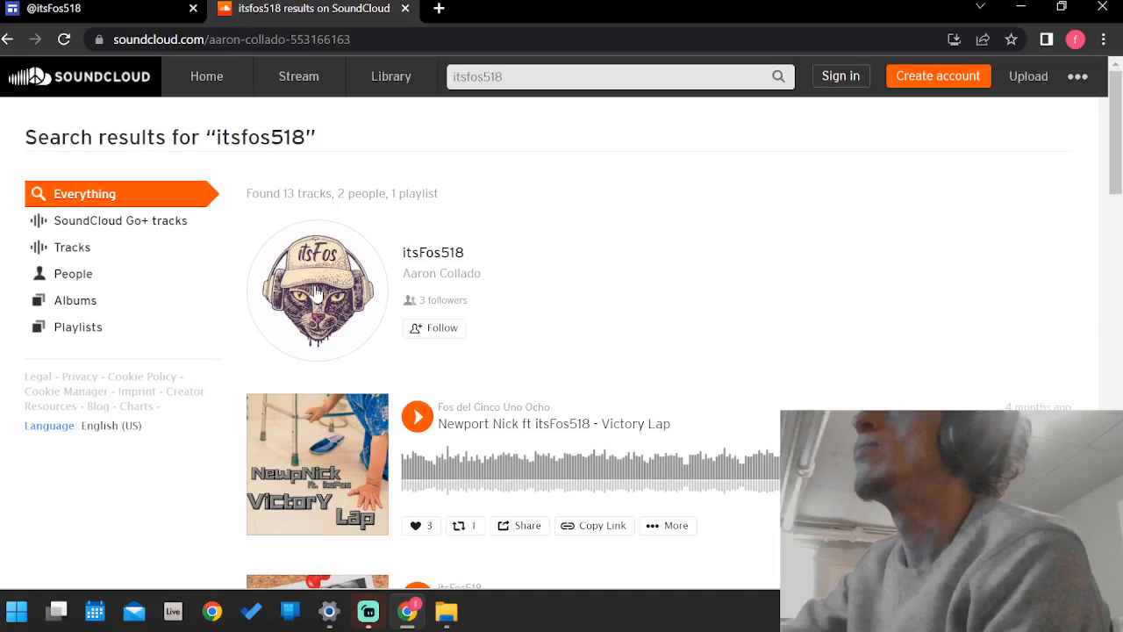
right_click(331, 216)
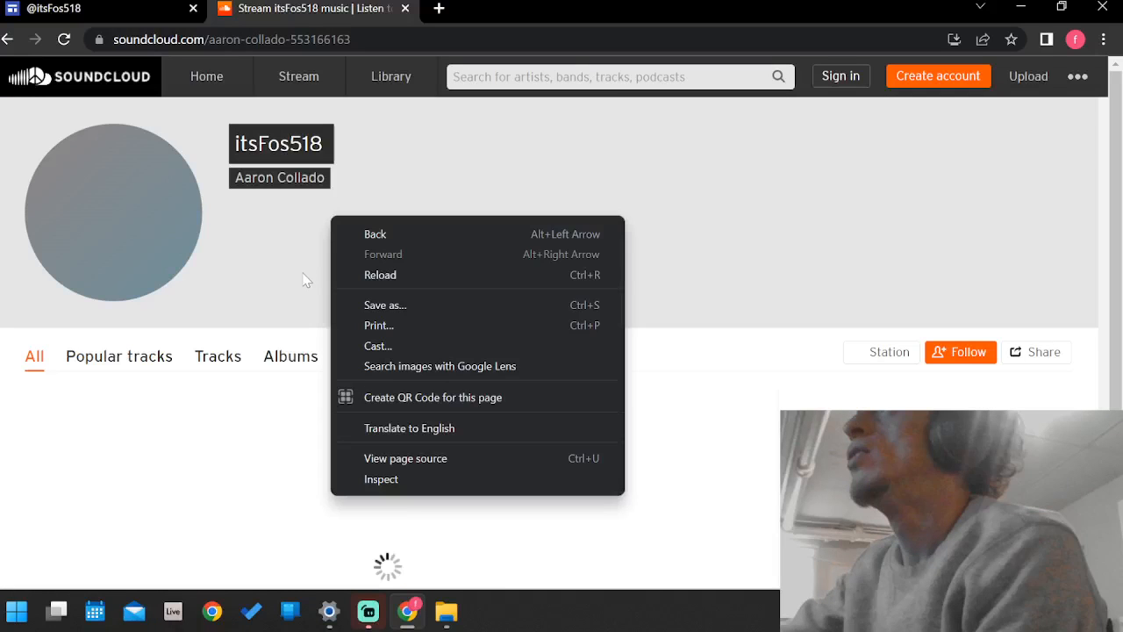
scroll(548, 509, down, 3)
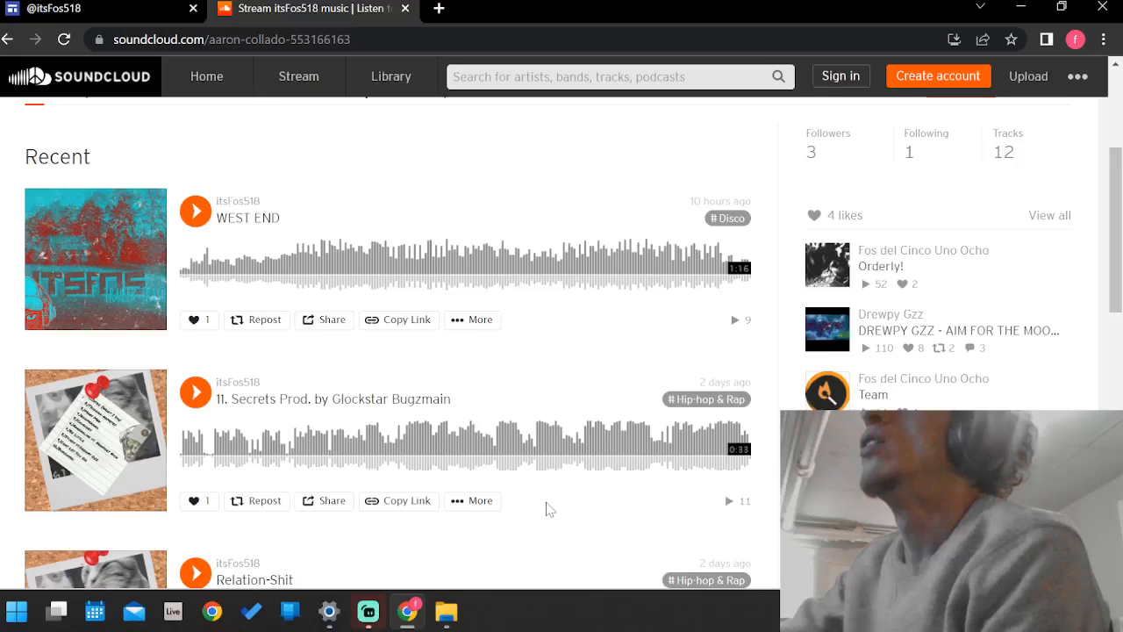
scroll(249, 429, down, 5)
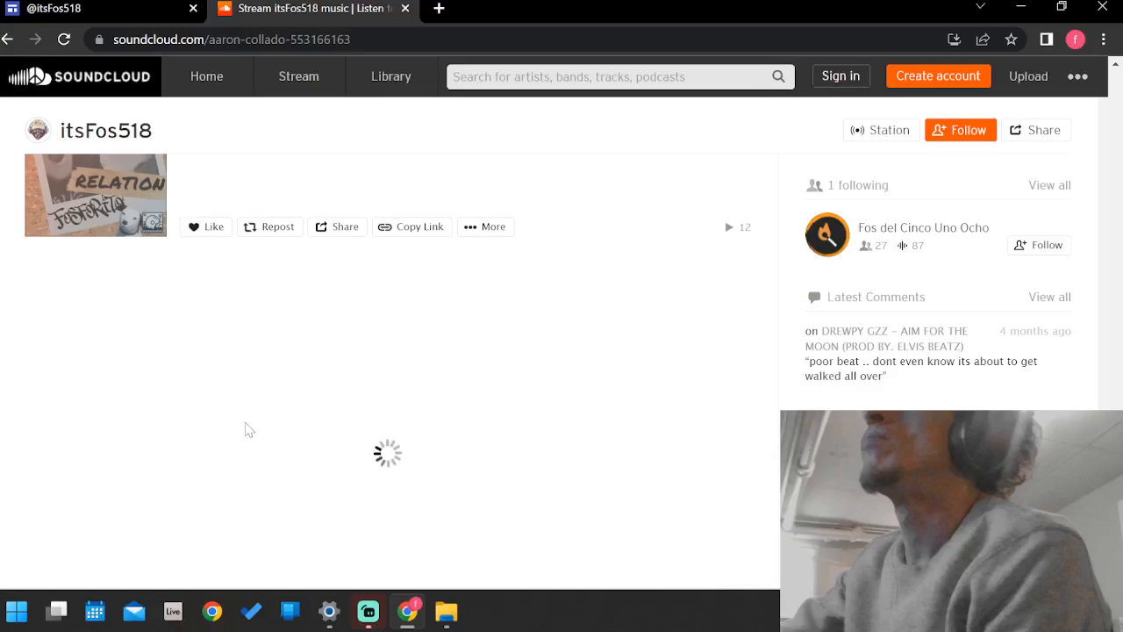
scroll(248, 430, up, 8)
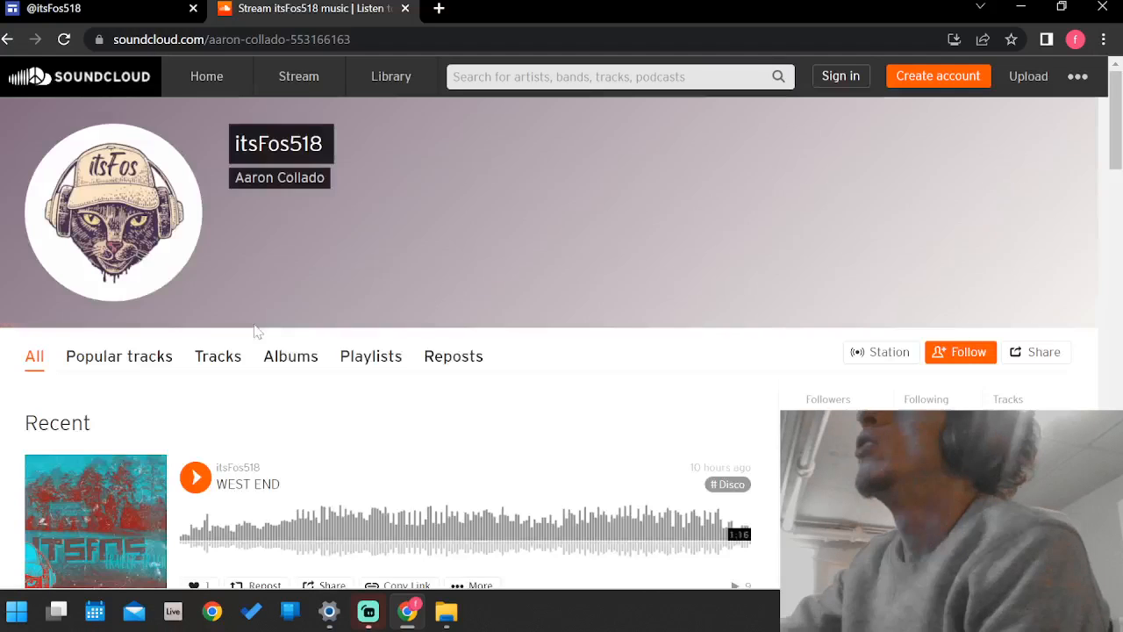
Step: Show the artist's playlists, view the Relation-Shit track list, and pause its playback
click(386, 367)
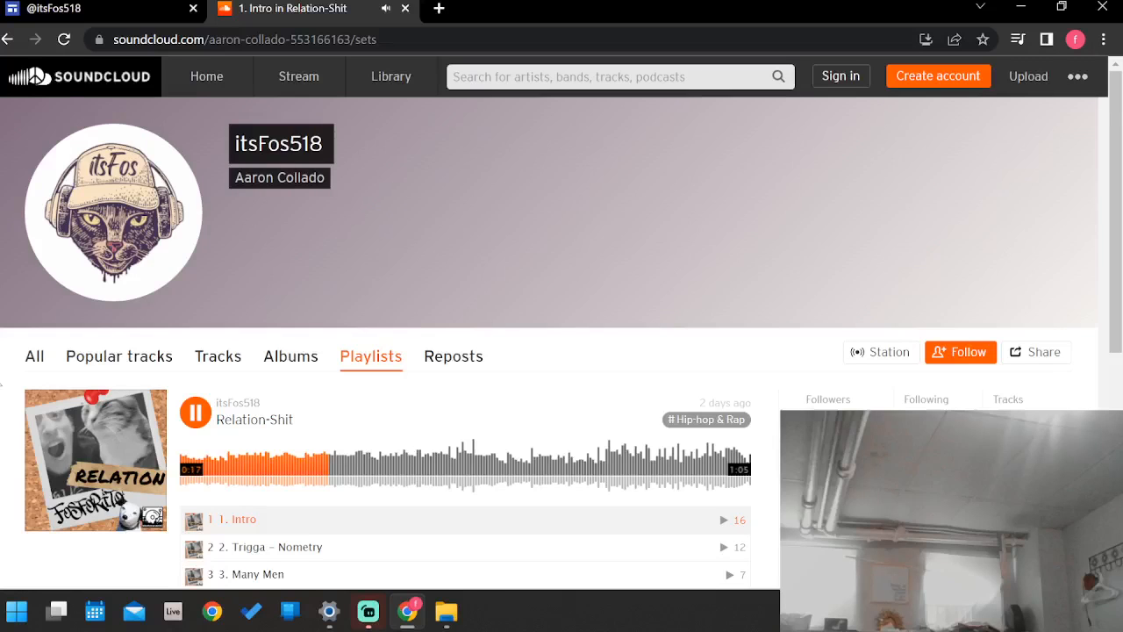
scroll(2, 379, down, 1)
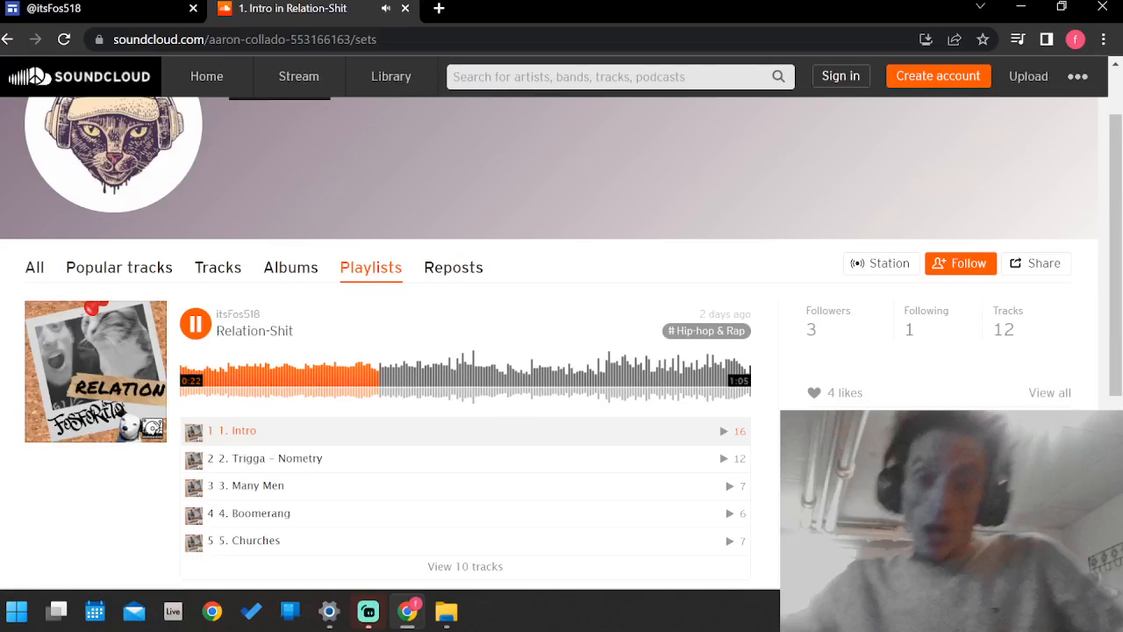
click(104, 10)
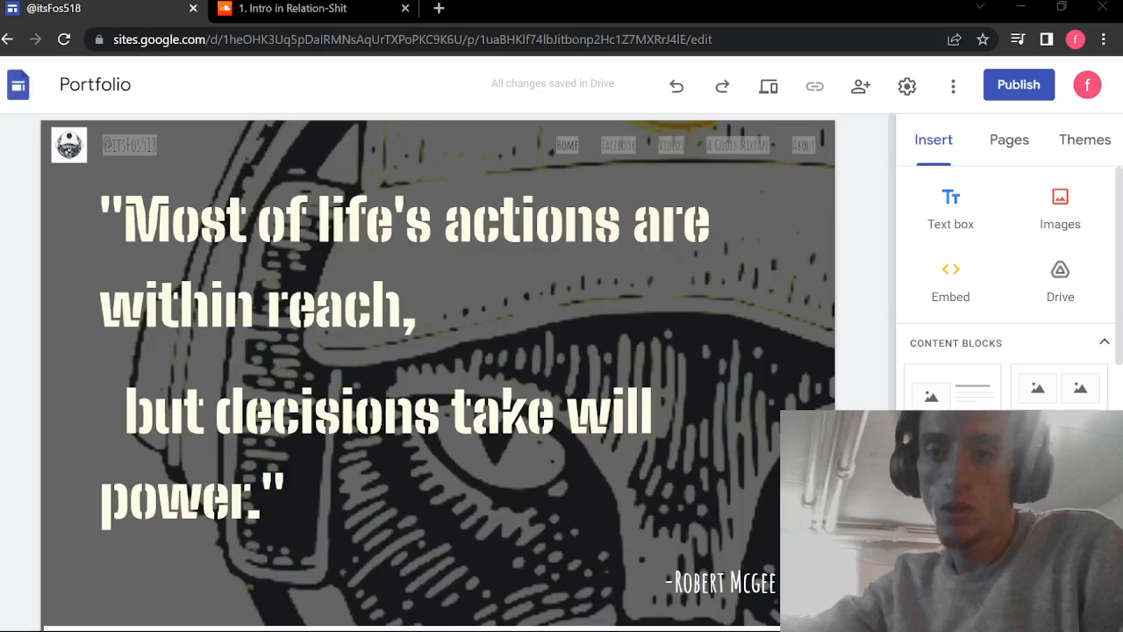
click(321, 8)
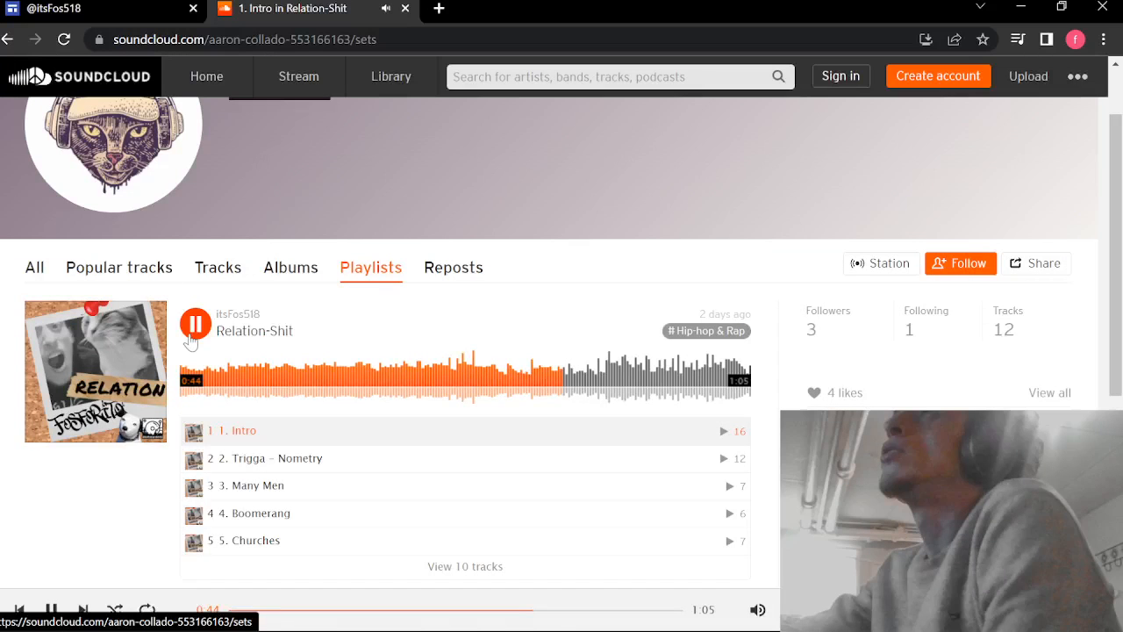
Step: Switch to the Portfolio site in Google Sites and examine its Home page and the elements available to insert
click(122, 7)
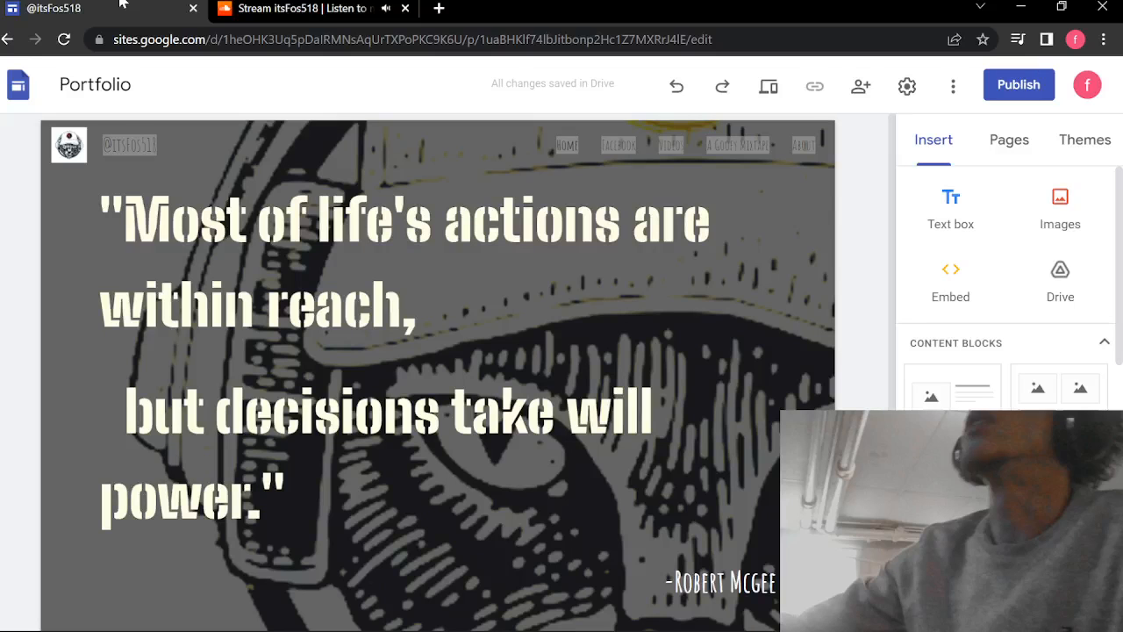
scroll(862, 406, down, 1)
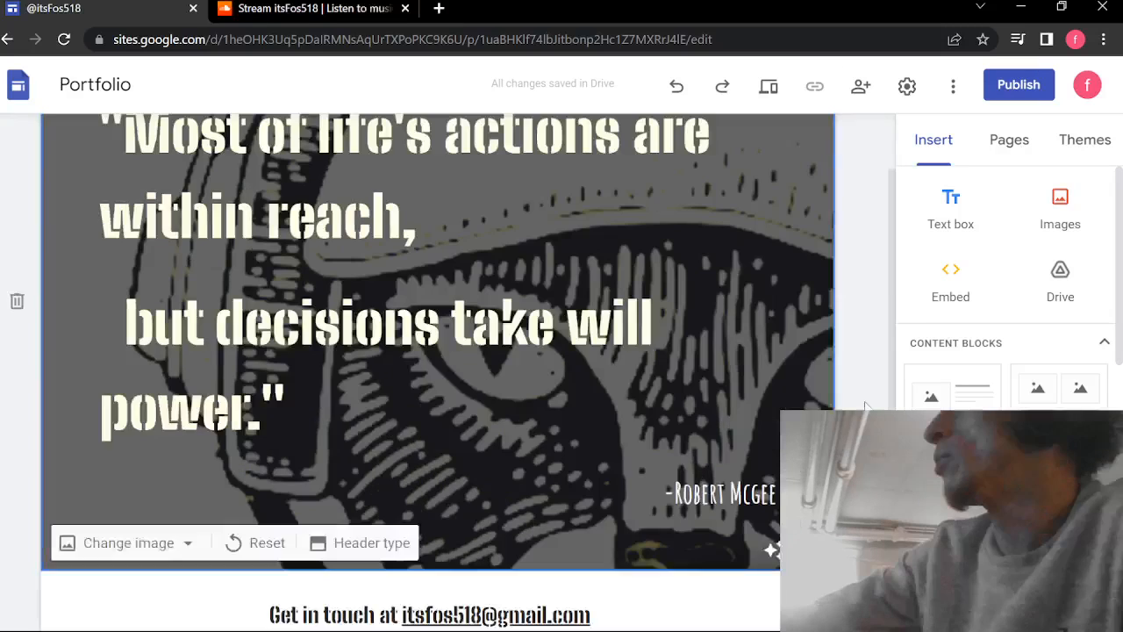
scroll(860, 406, up, 1)
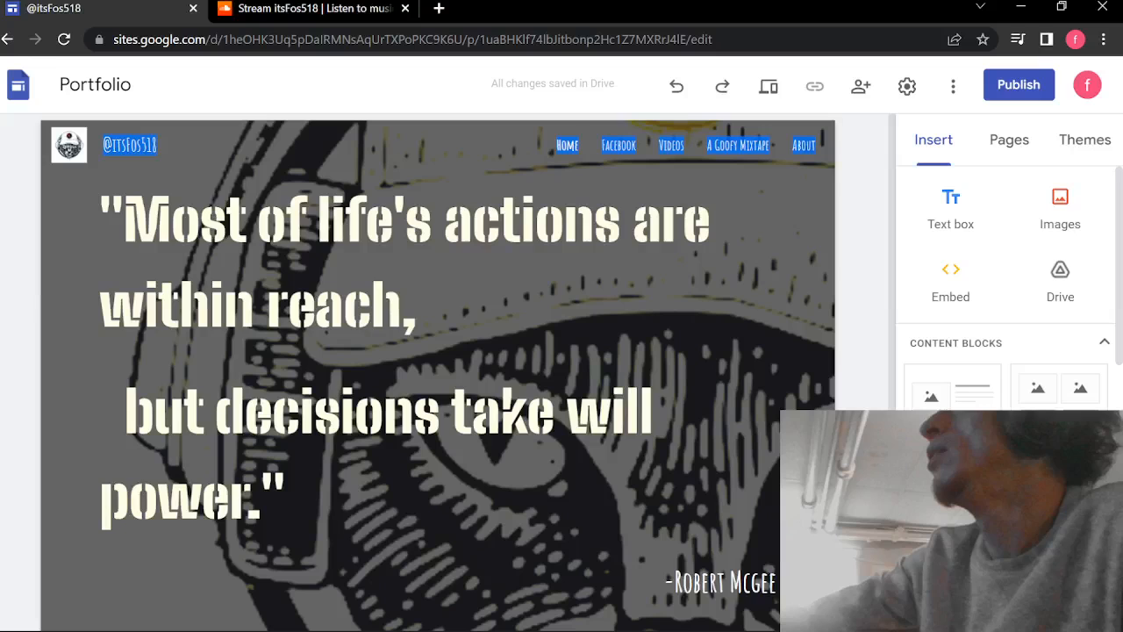
click(863, 327)
scroll(863, 327, down, 2)
scroll(973, 402, down, 6)
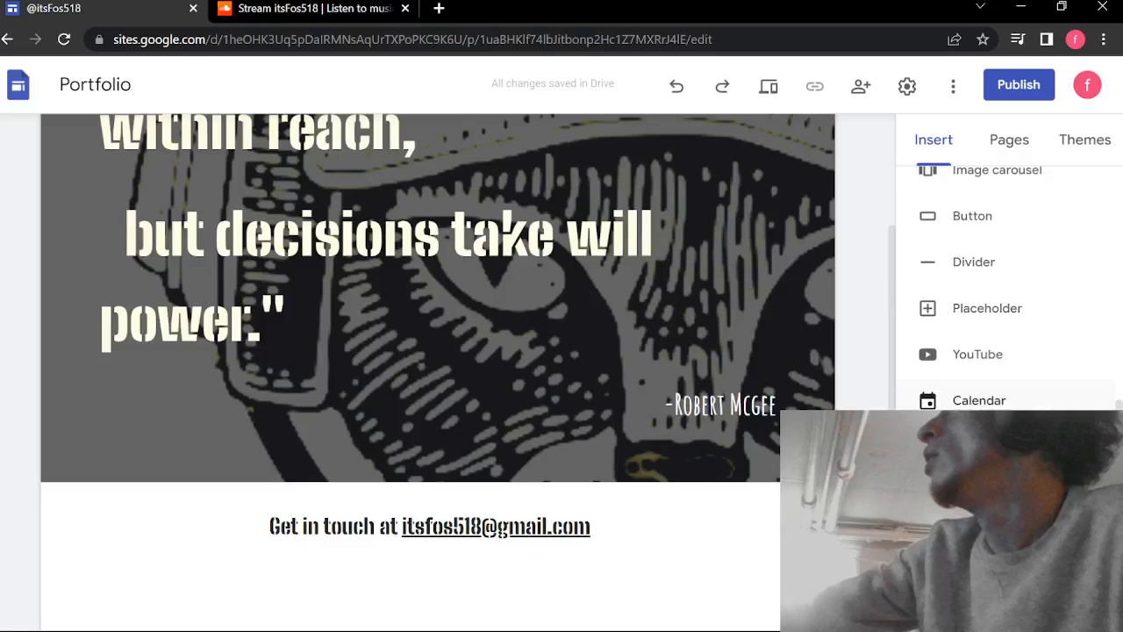
scroll(969, 359, down, 2)
scroll(907, 270, up, 10)
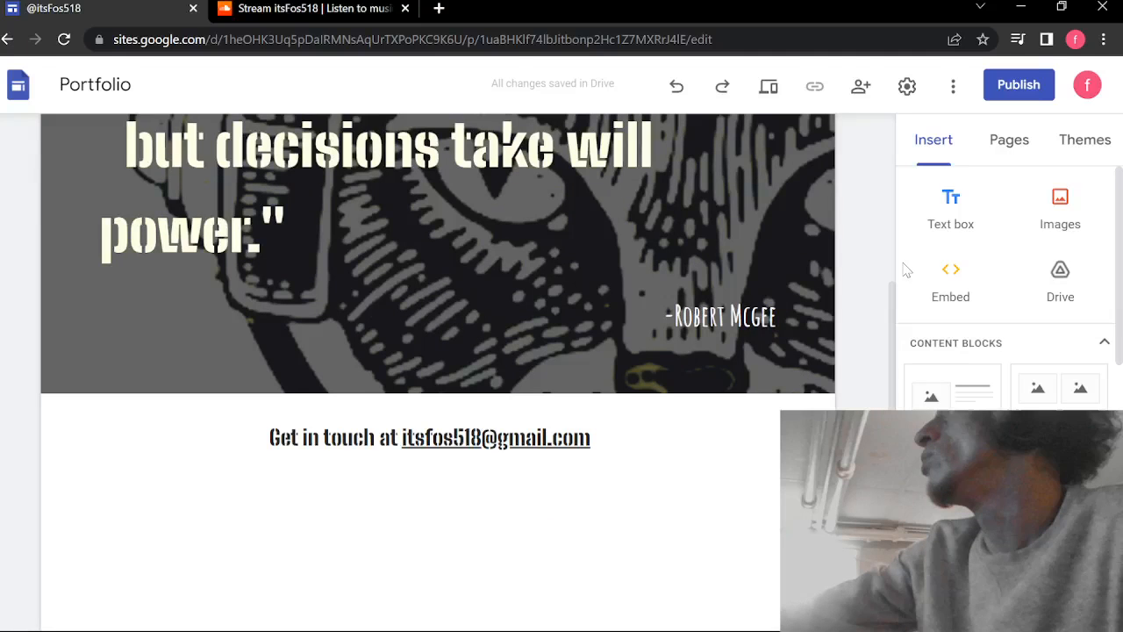
Step: Open the Videos page of the Portfolio site and look through its video and livestream replay sections
click(1009, 141)
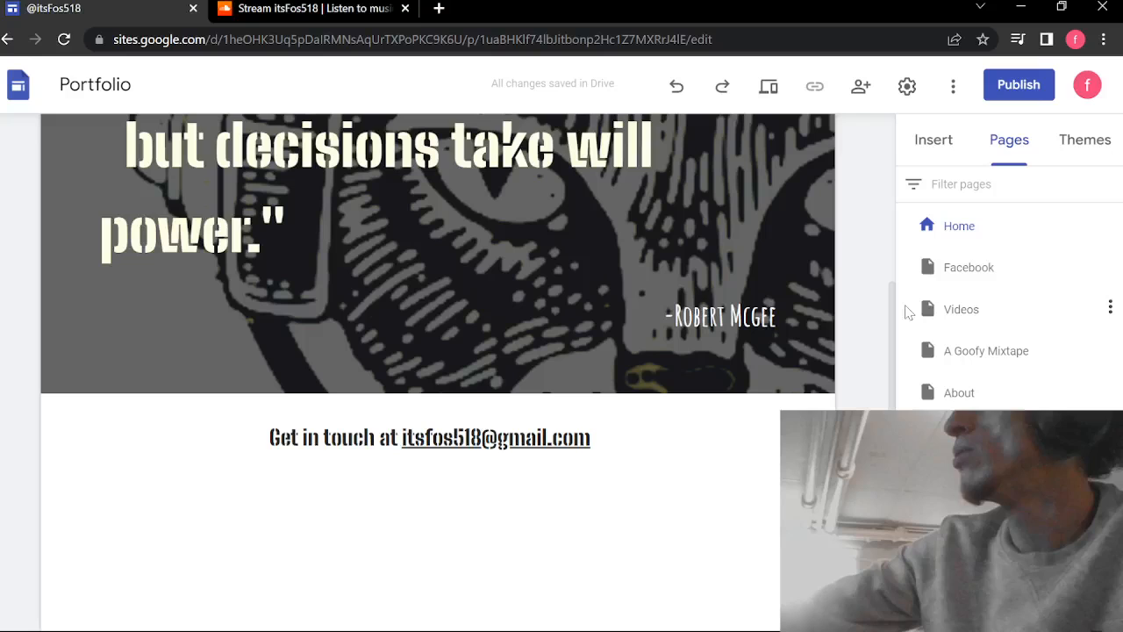
click(967, 233)
click(965, 316)
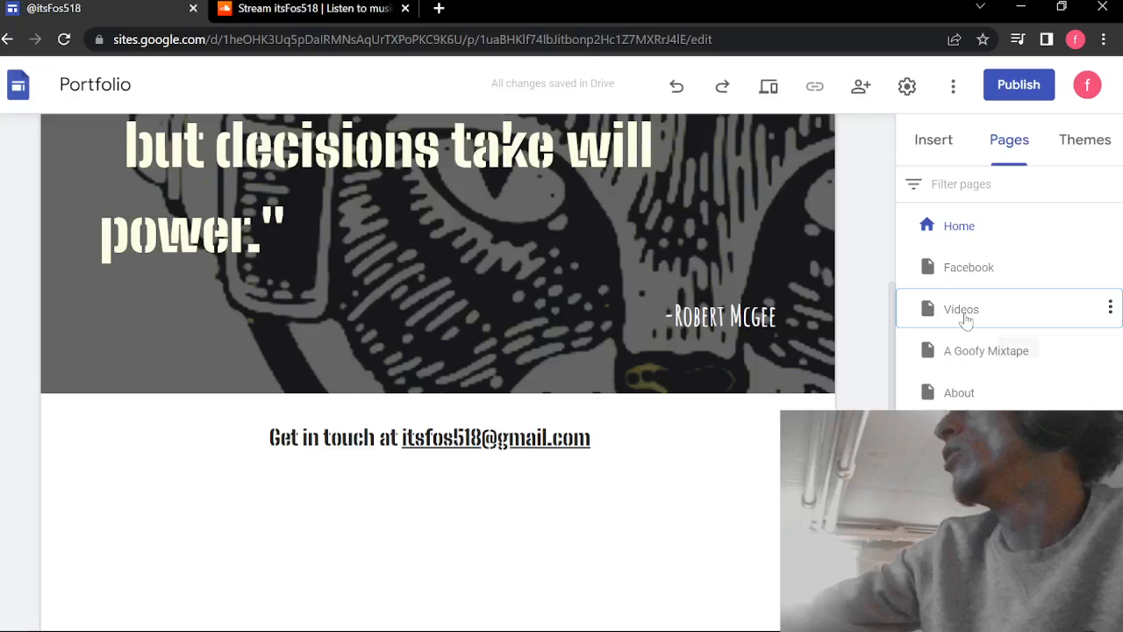
click(428, 165)
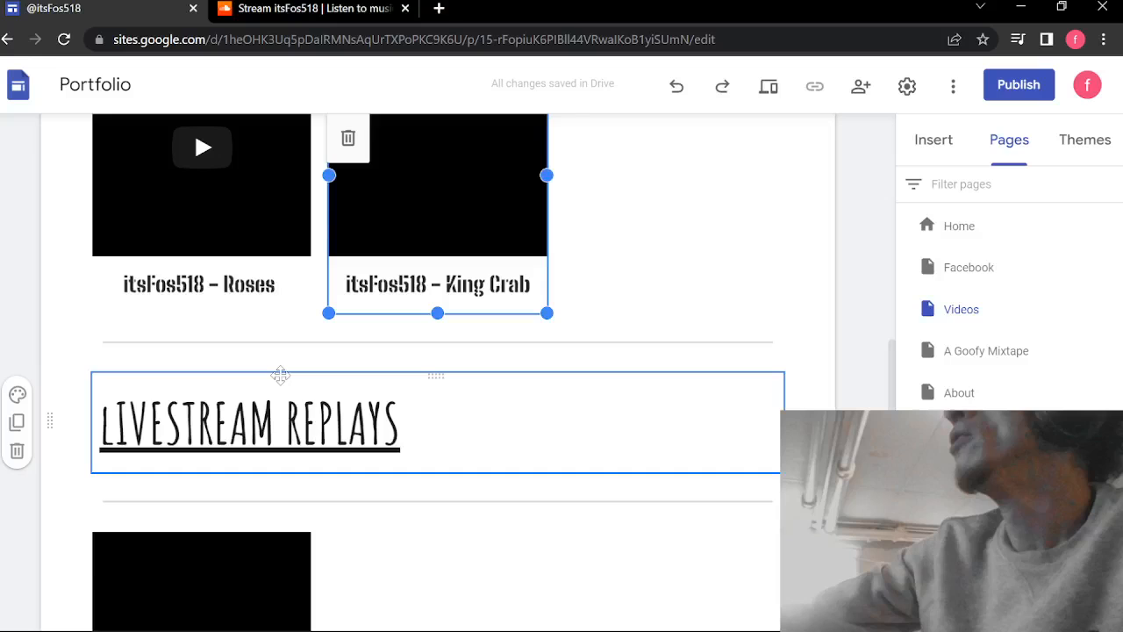
click(1073, 140)
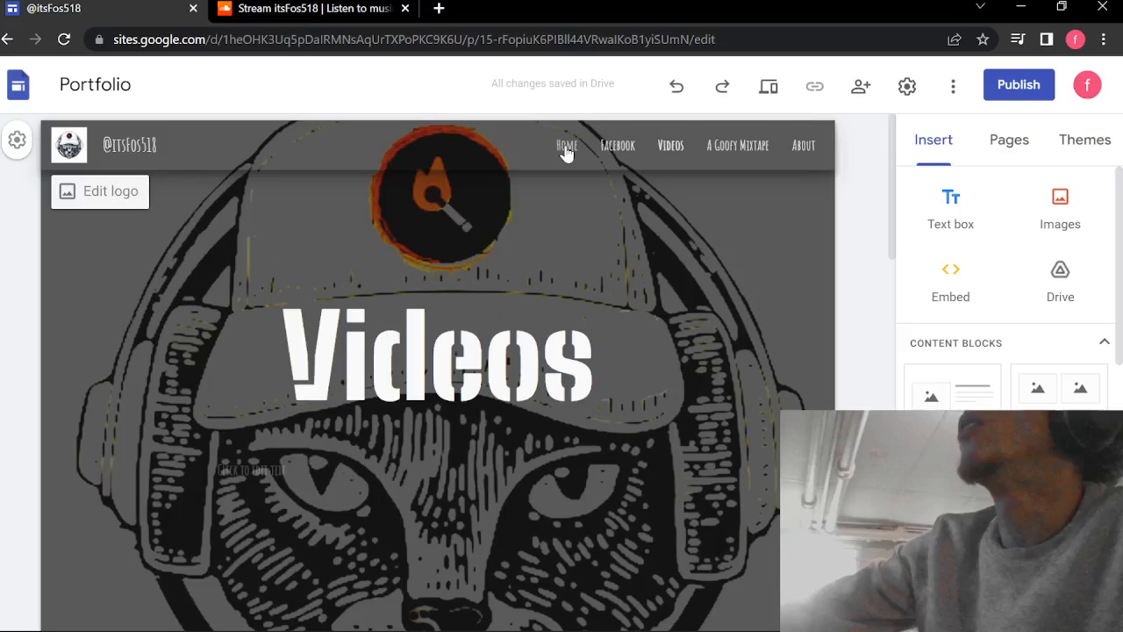
Step: Go back to the Home page through the site's navigation and look over its content
click(566, 147)
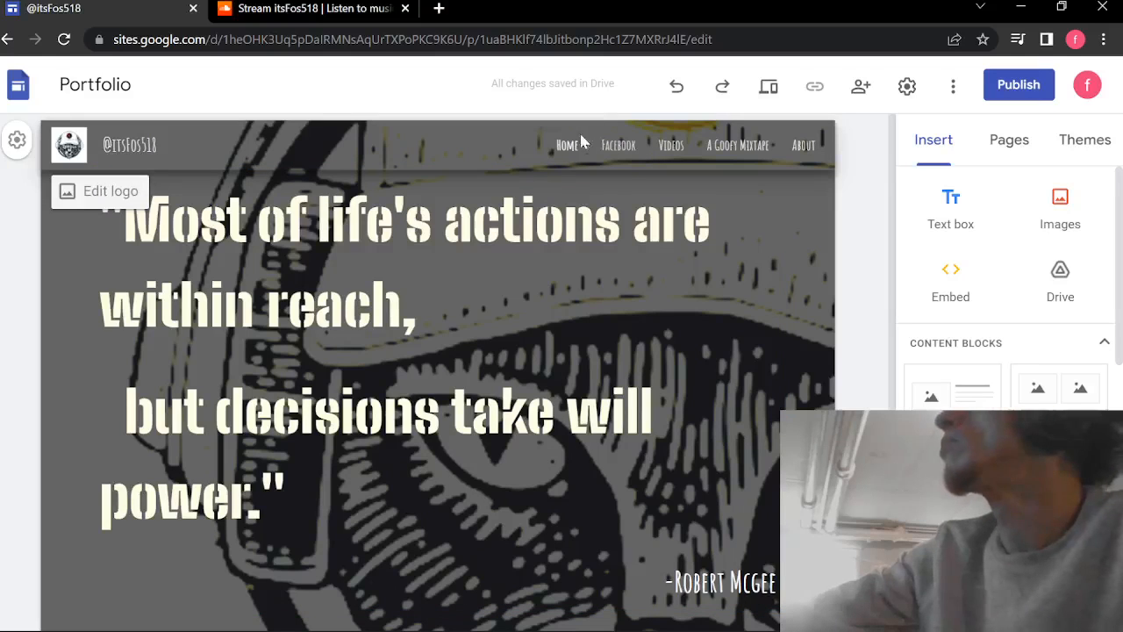
scroll(553, 380, down, 2)
scroll(553, 380, up, 2)
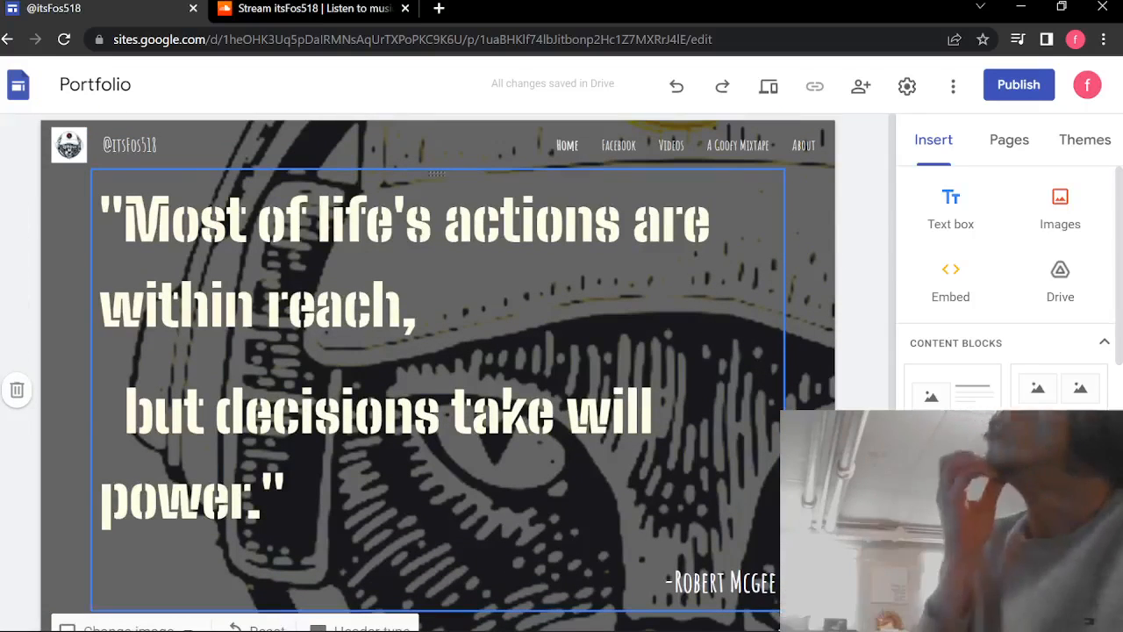
Step: Preview the Home page in the phone and large-screen layouts, and return to the editor
click(766, 91)
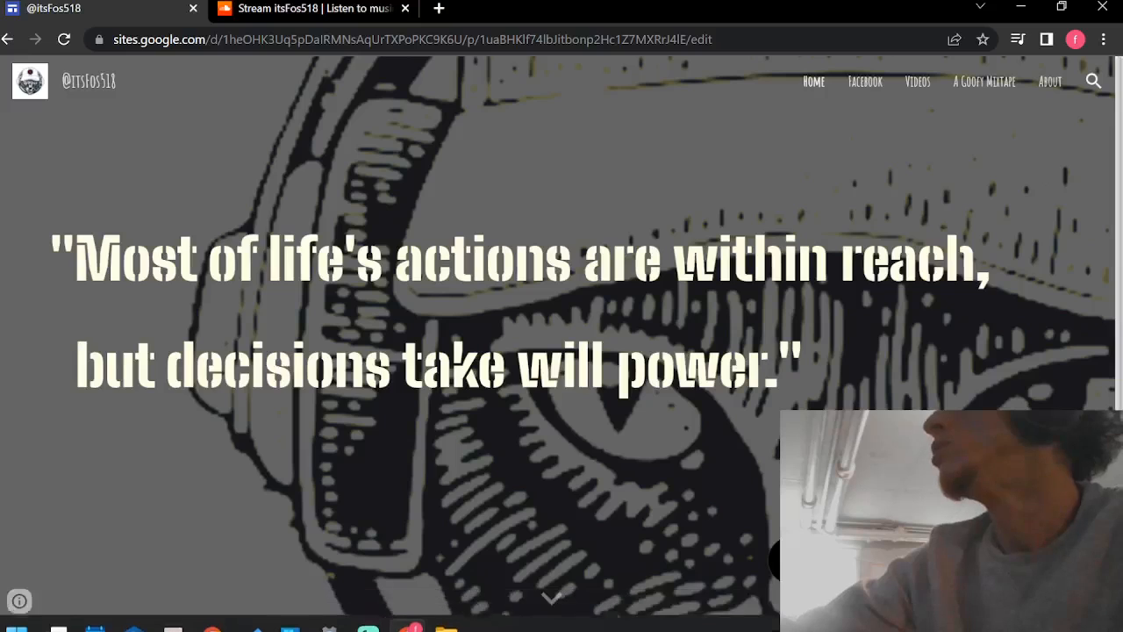
click(804, 560)
scroll(423, 485, down, 1)
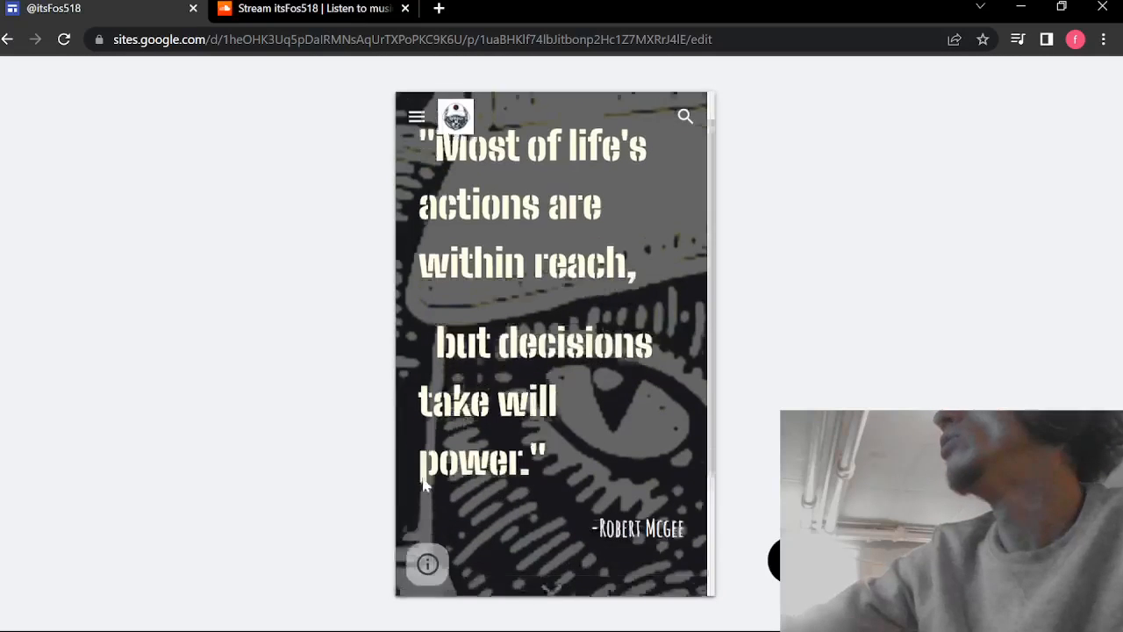
scroll(423, 485, down, 3)
scroll(434, 468, up, 5)
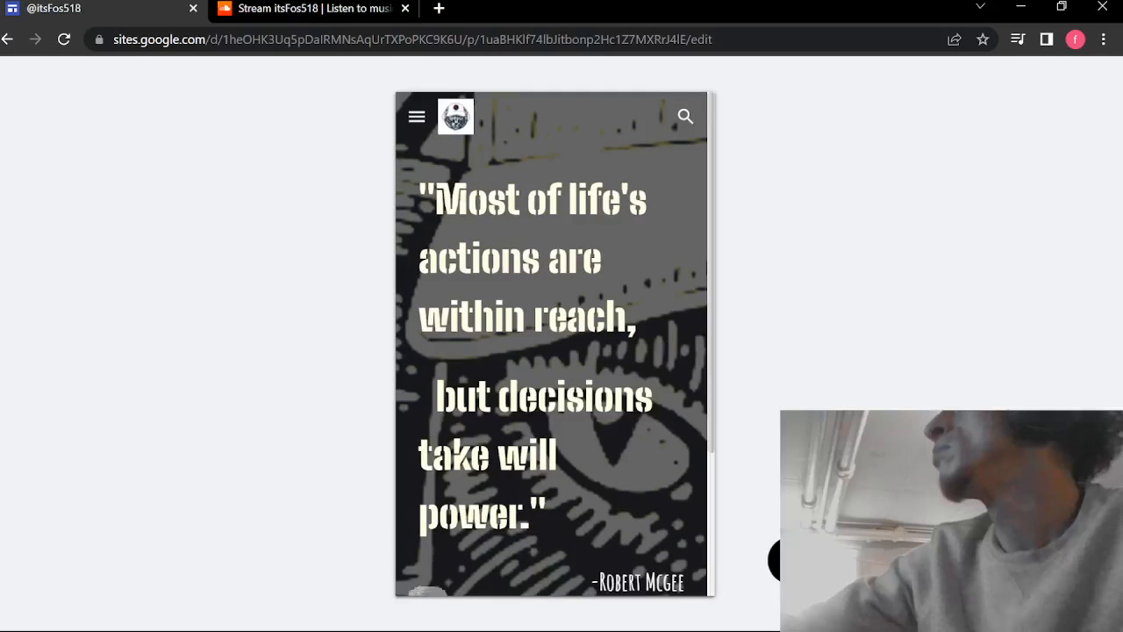
click(885, 560)
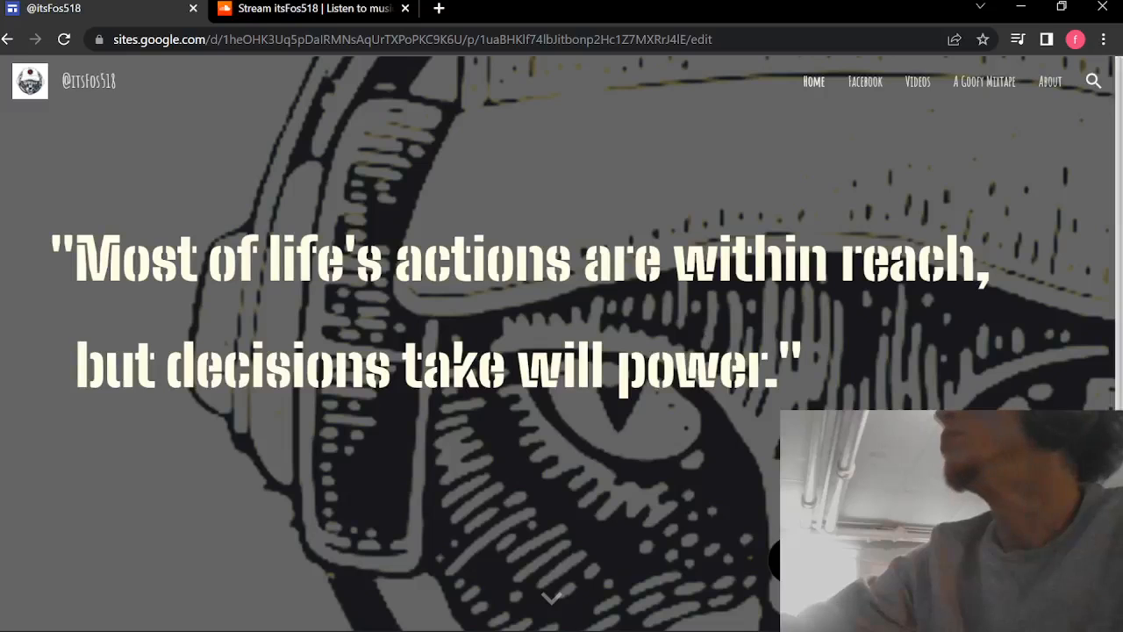
click(20, 603)
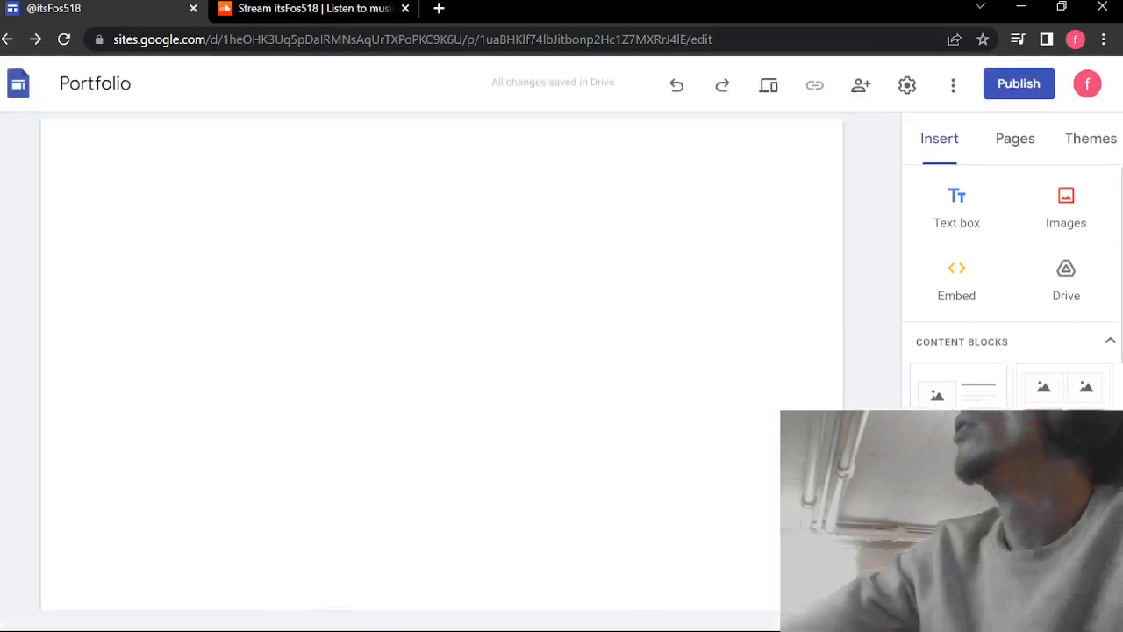
Step: Look through the content blocks and components that can be inserted on the Home page
scroll(991, 387, down, 2)
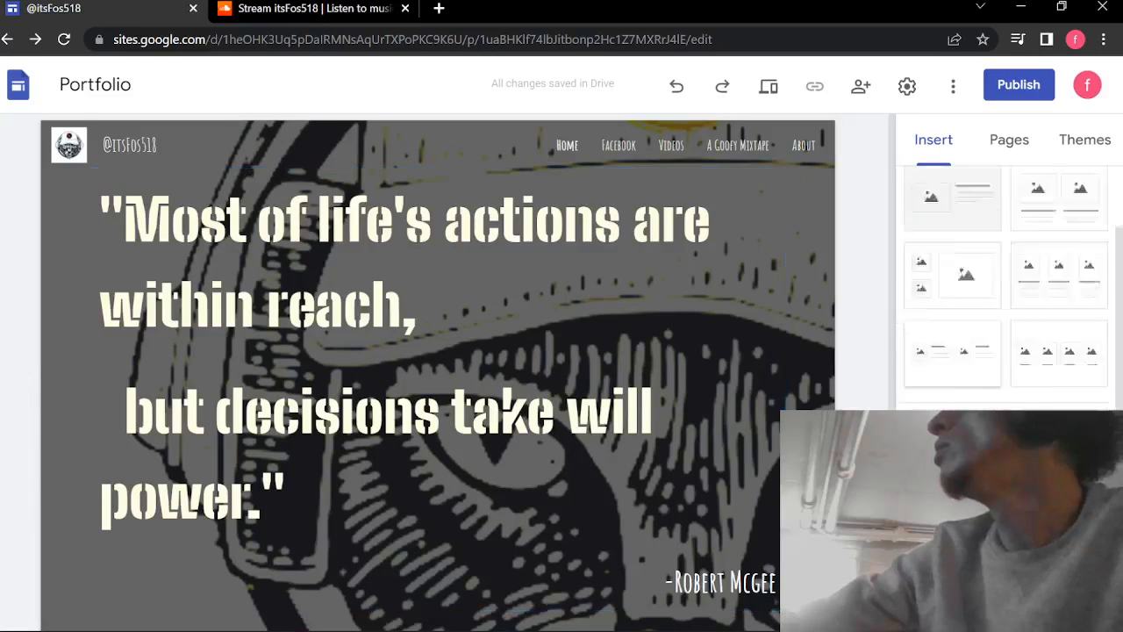
scroll(765, 267, down, 4)
scroll(765, 267, up, 4)
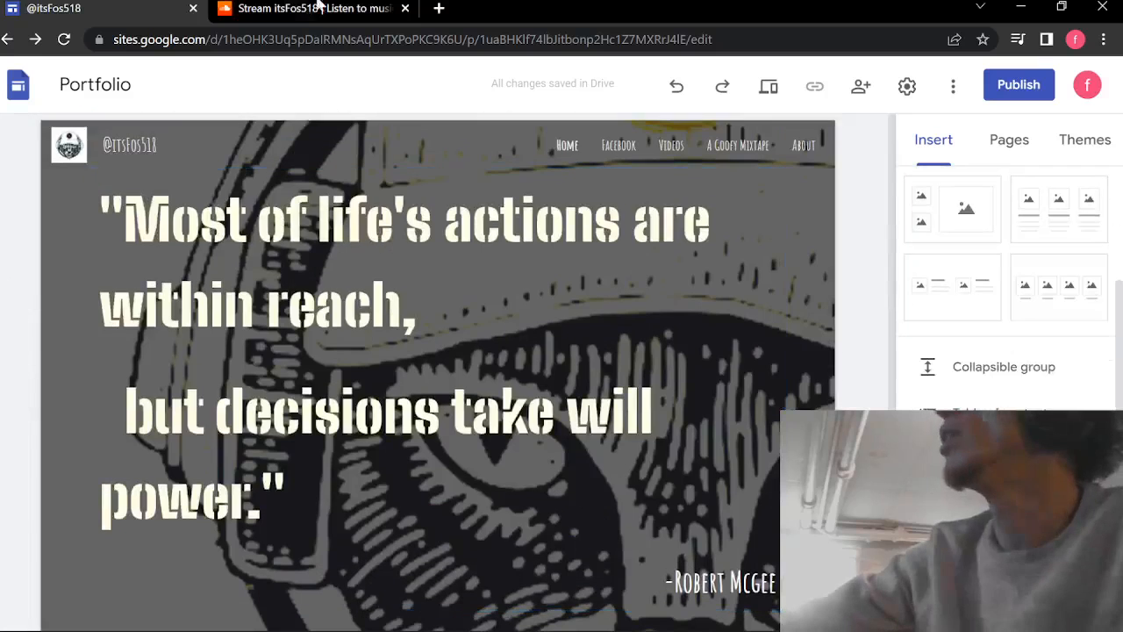
Step: Search for Meta for Developers in a new browser tab and open its website
click(439, 9)
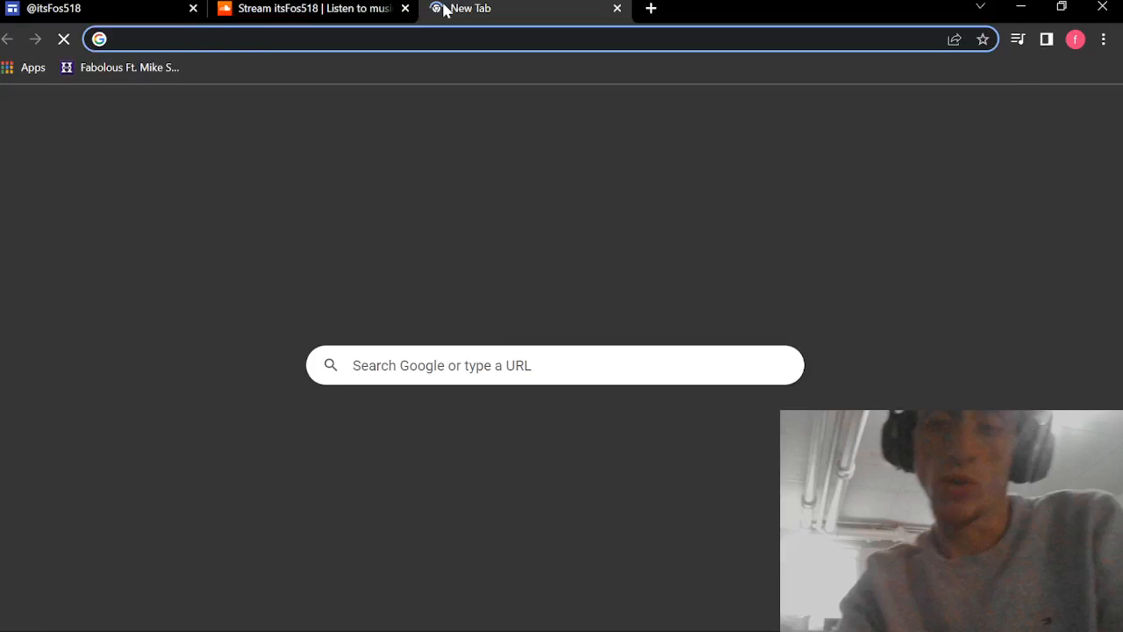
text(meta)
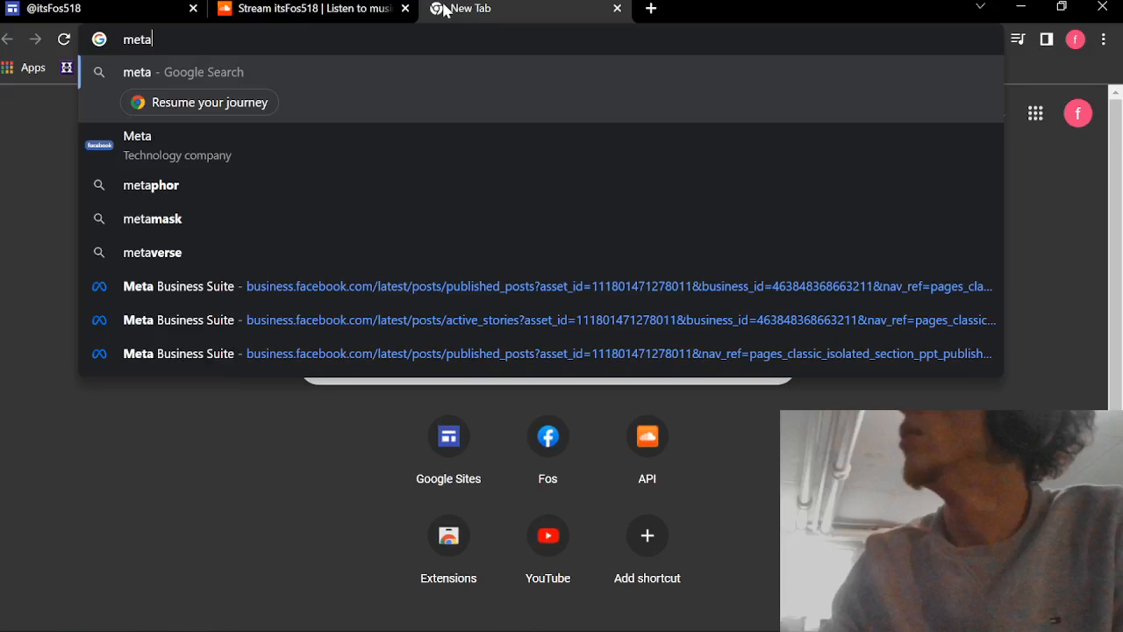
text(for devel)
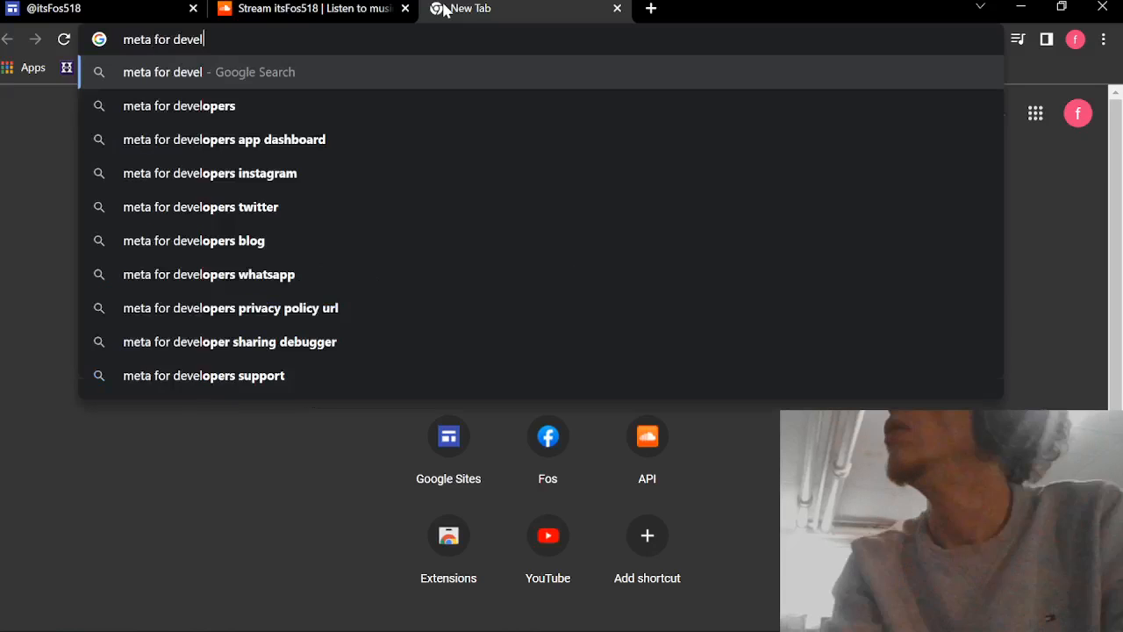
click(342, 96)
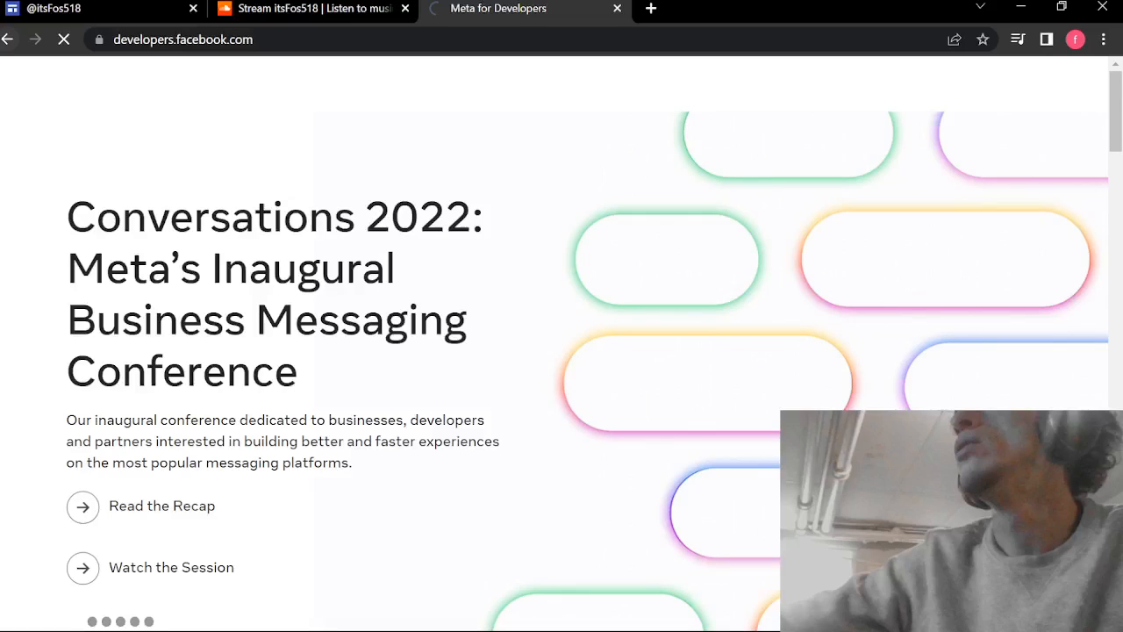
Step: Search Google for "meta developers pages\" in the same browser tab
key(ctrl+l)
text(metadeve)
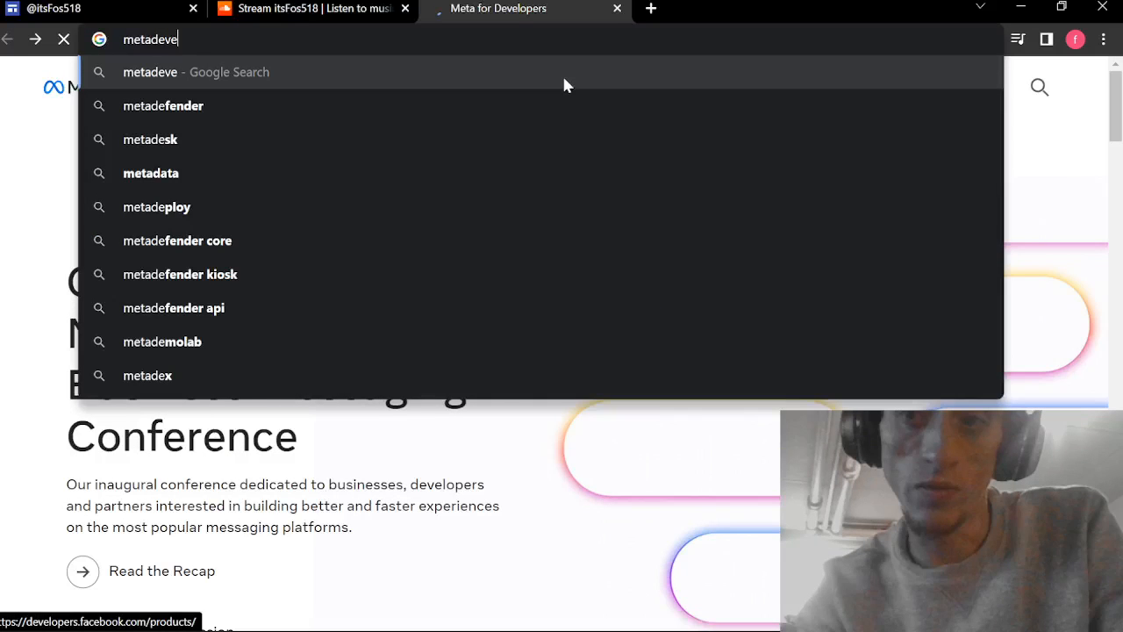
text(lopers page speed insights)
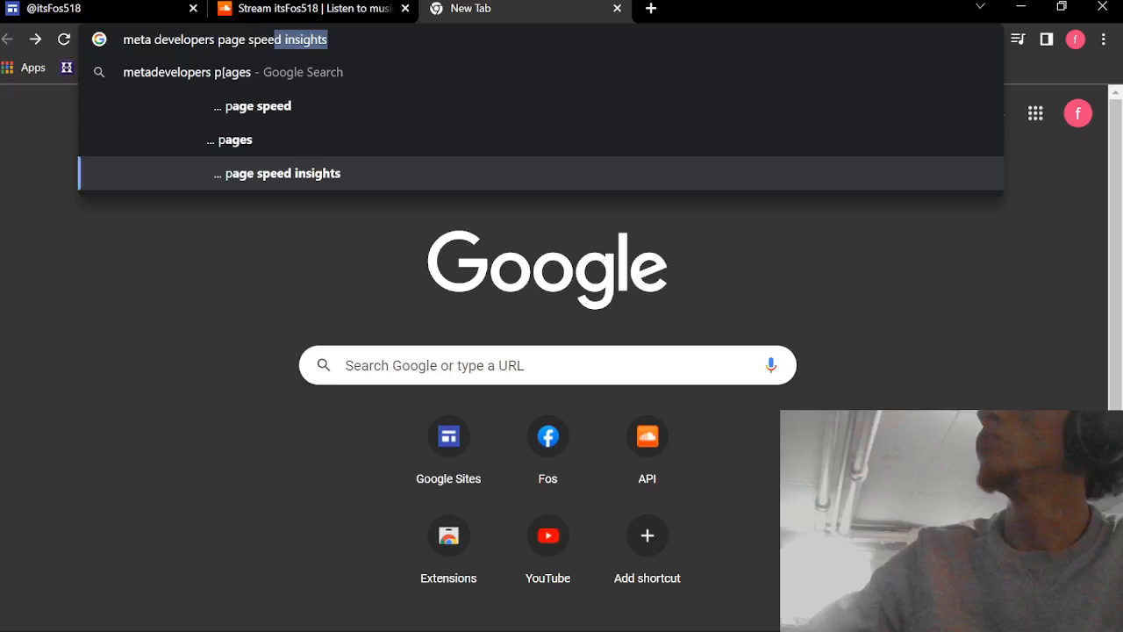
key(ctrl+shift+Left)
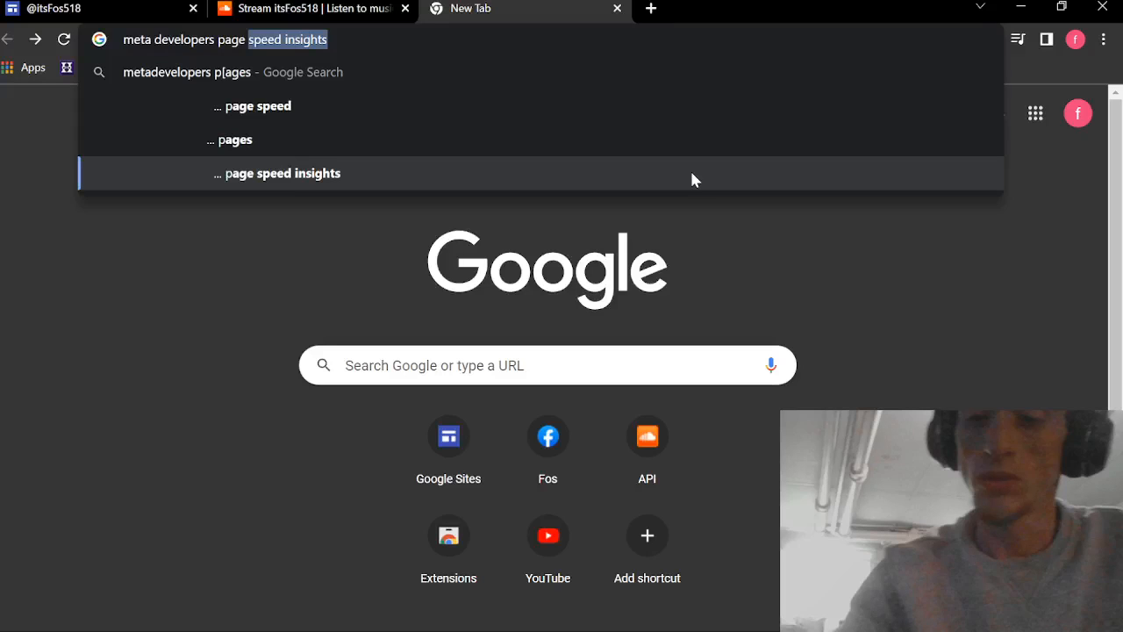
text(s\)
key(Return)
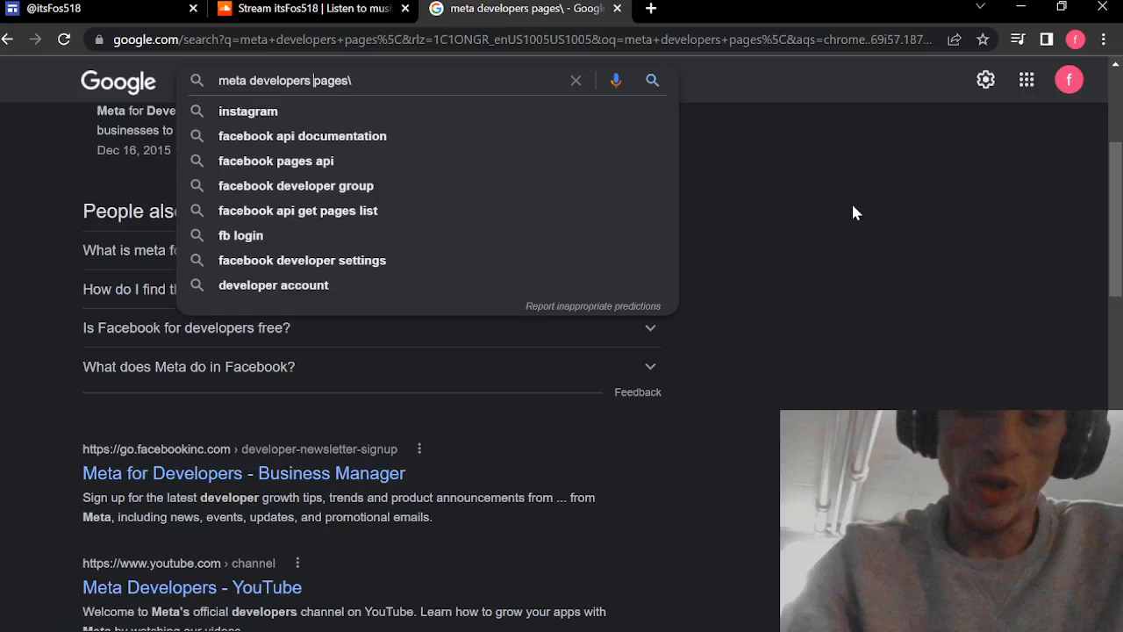
Step: Refine the Google search to "meta developers embed pages\" and open the Page Plugin documentation
text(embed)
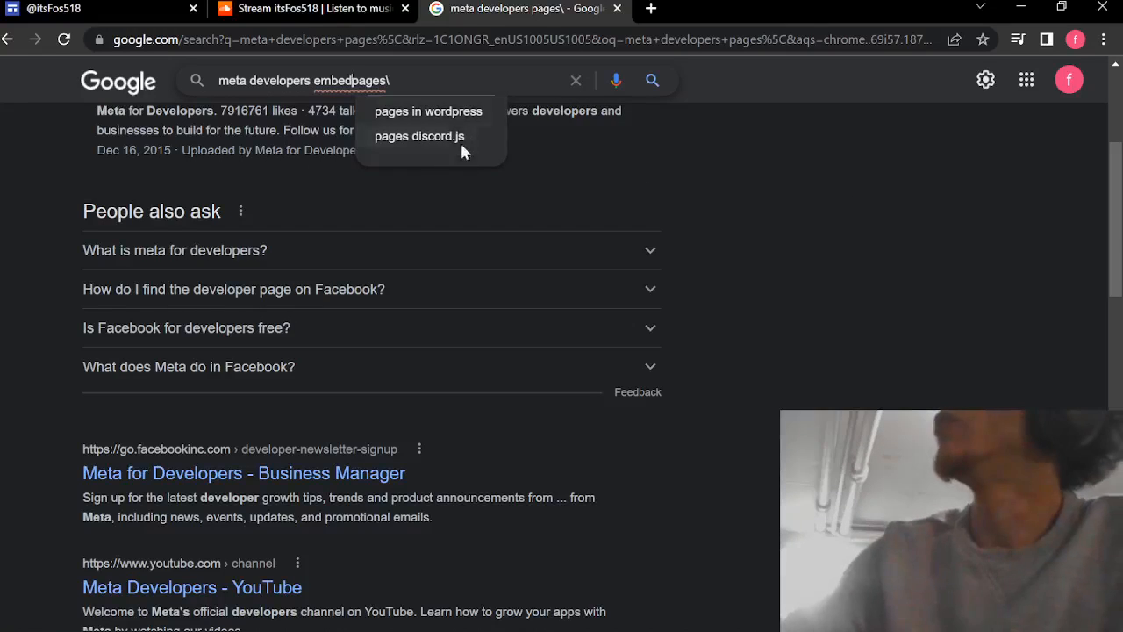
click(389, 80)
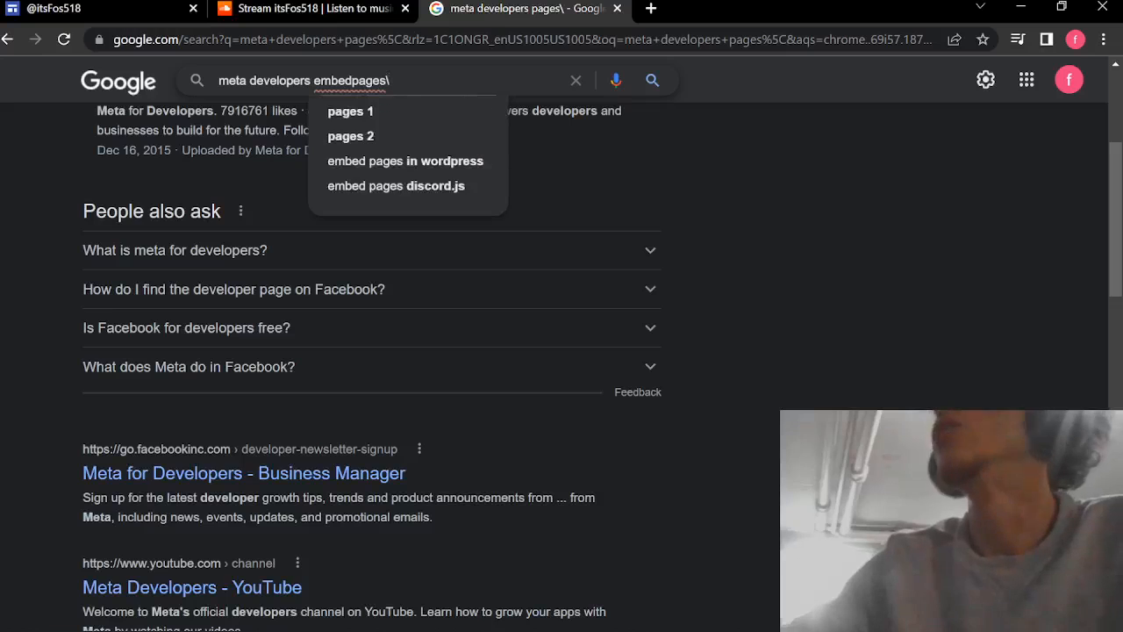
click(351, 80)
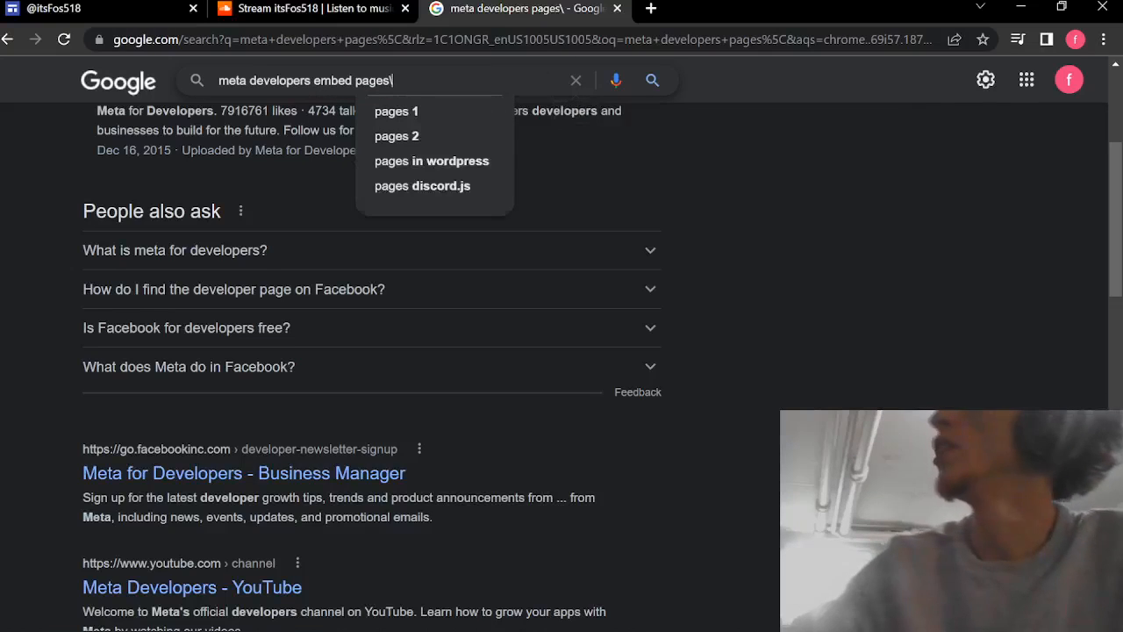
click(652, 81)
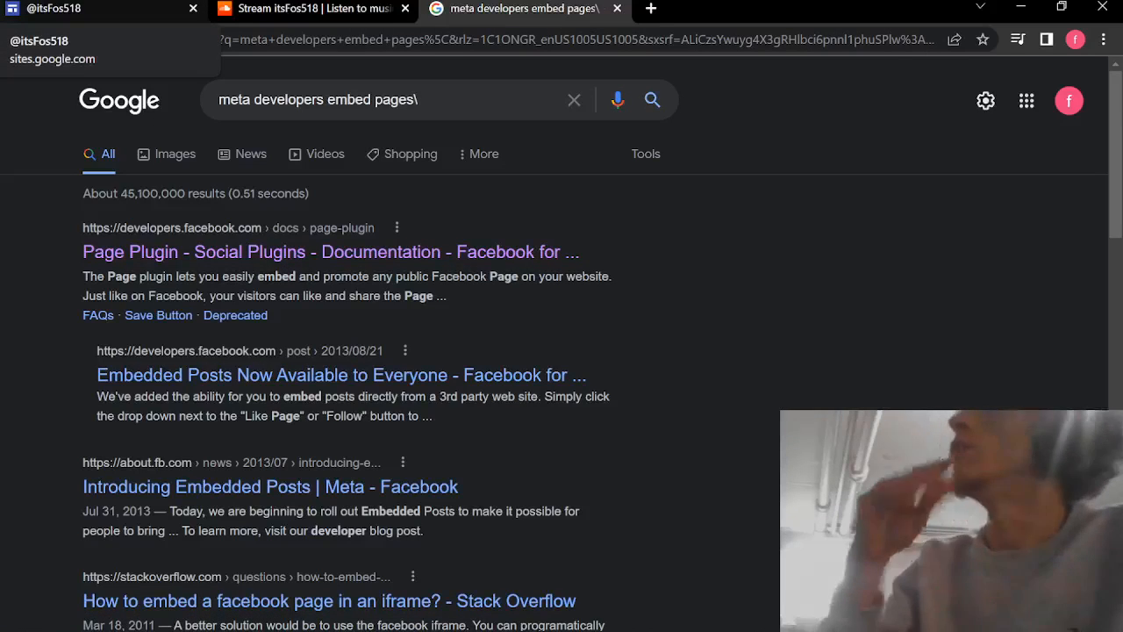
click(265, 260)
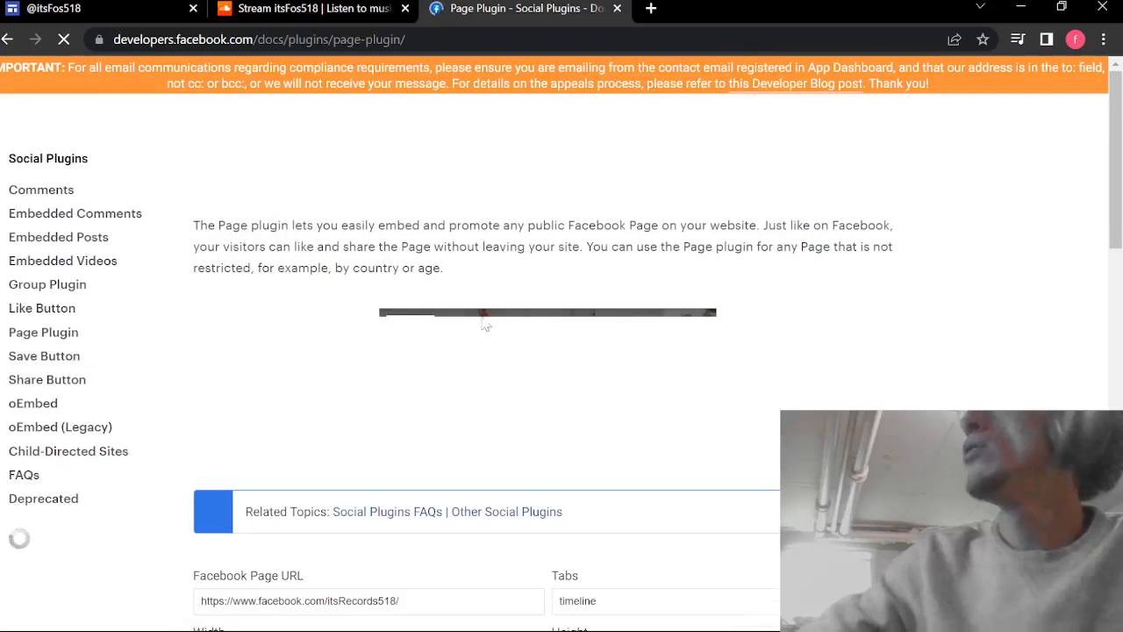
scroll(478, 307, down, 5)
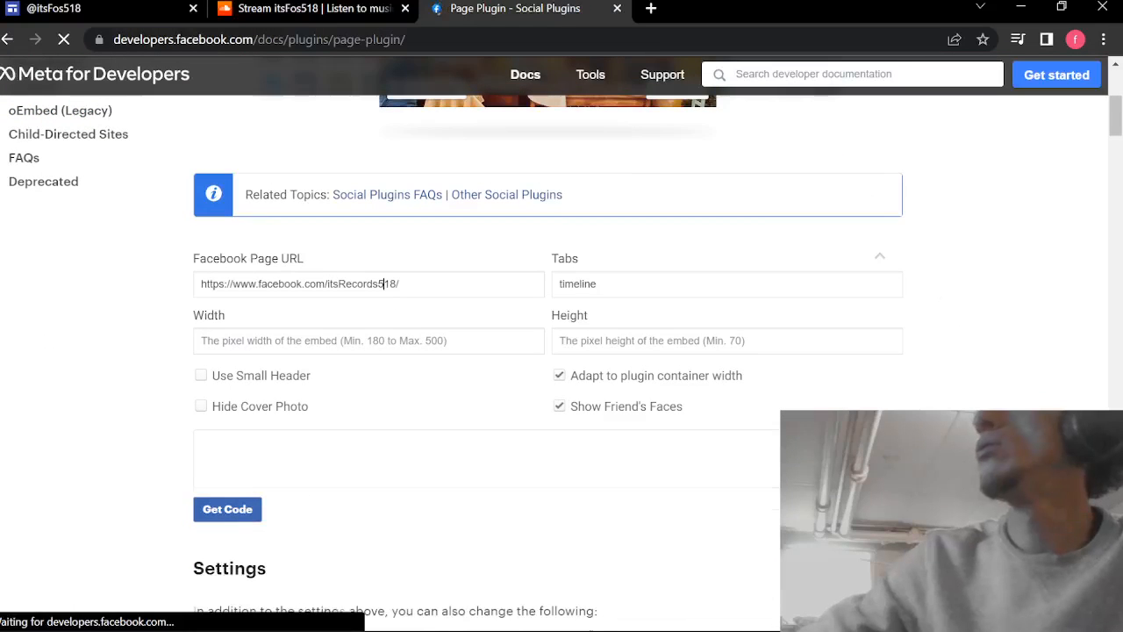
key(BackSpace)
key(BackSpace)
key(BackSpace)
key(BackSpace)
key(BackSpace)
key(BackSpace)
key(BackSpace)
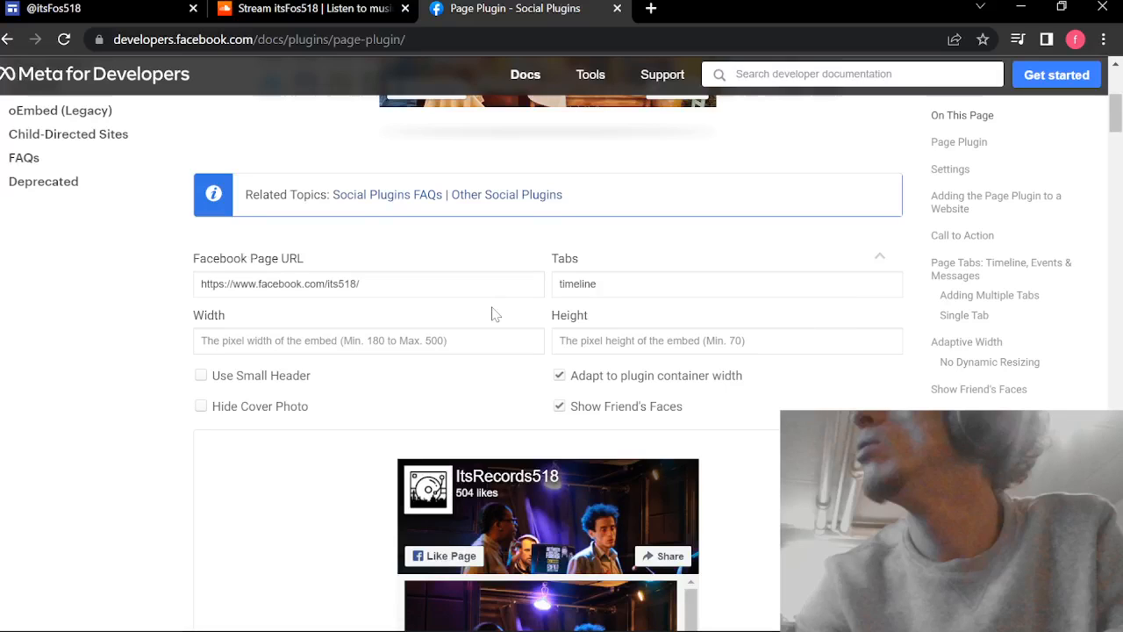
text(fos)
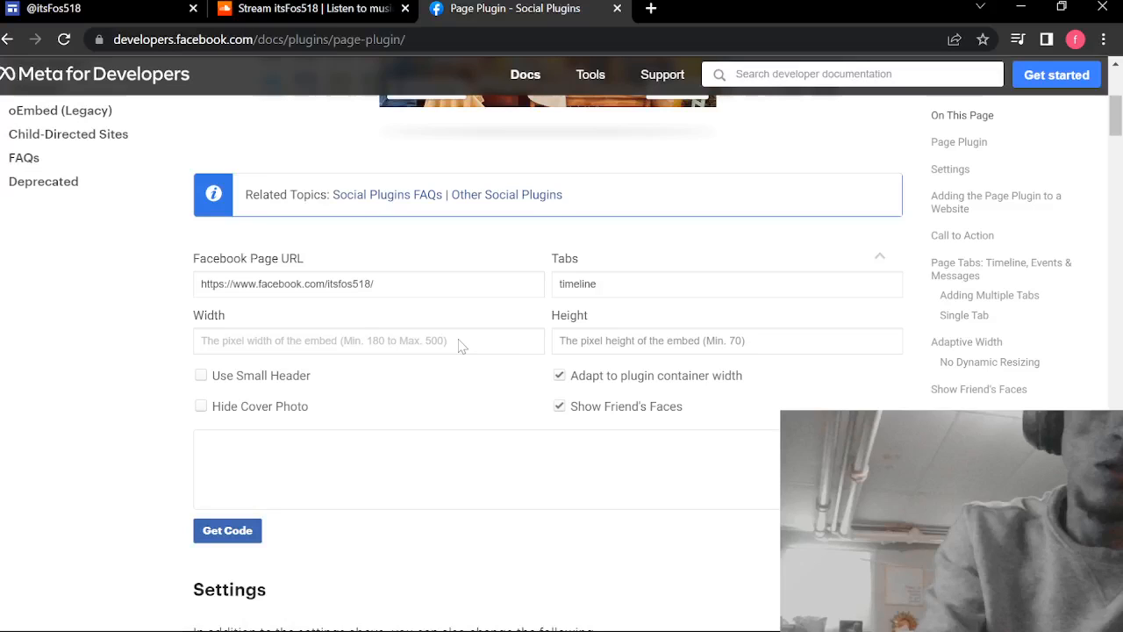
Step: Get the IFrame code for the 500 by 500 pixel Page Plugin and copy all of it
scroll(459, 345, down, 3)
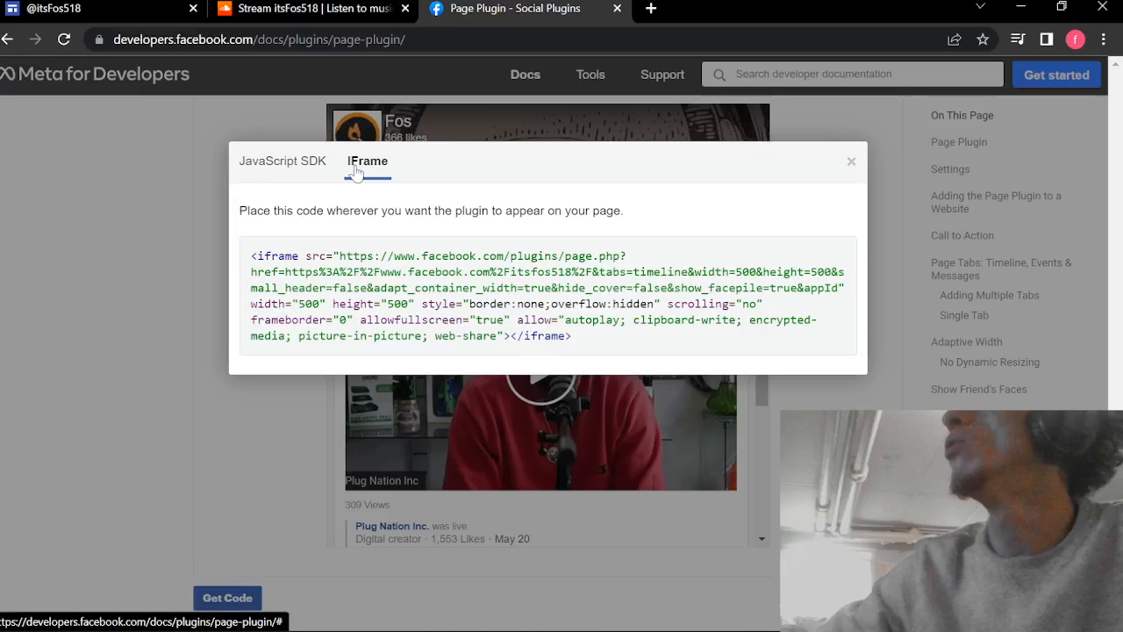
triple_click(271, 275)
right_click(271, 274)
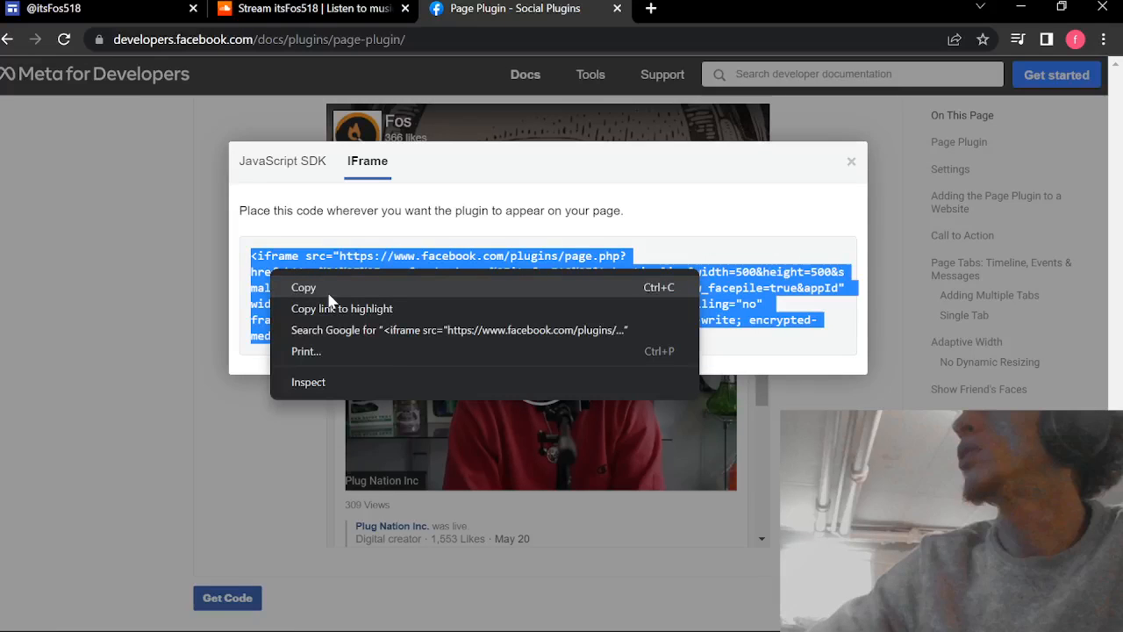
click(326, 291)
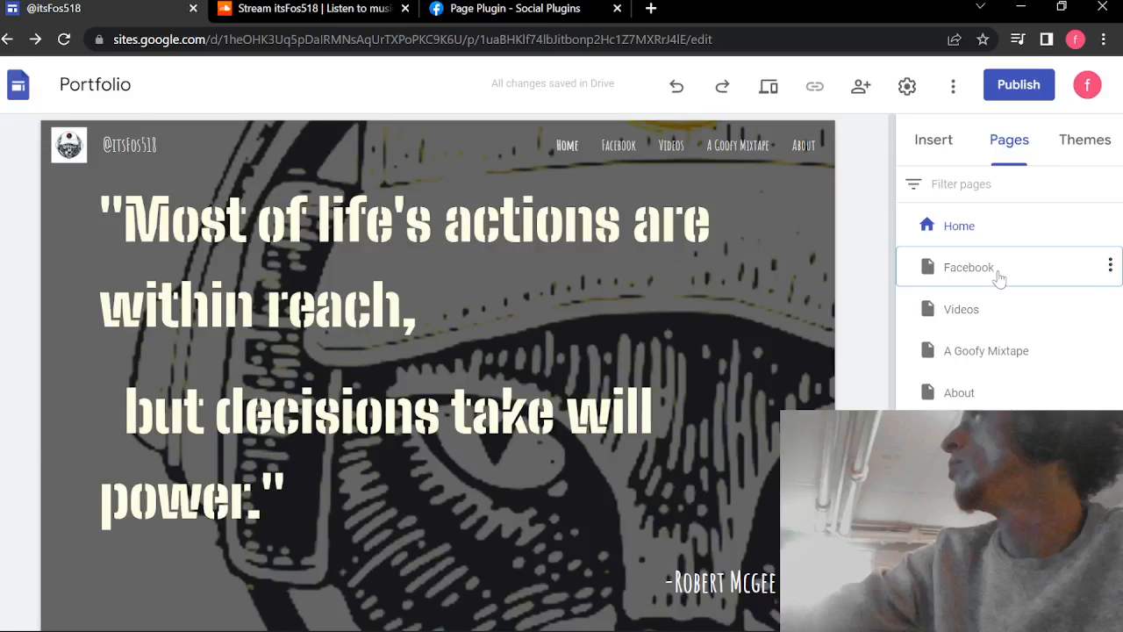
Step: Embed the copied Page Plugin IFrame code on the portfolio site's Facebook page in Google Sites
click(997, 276)
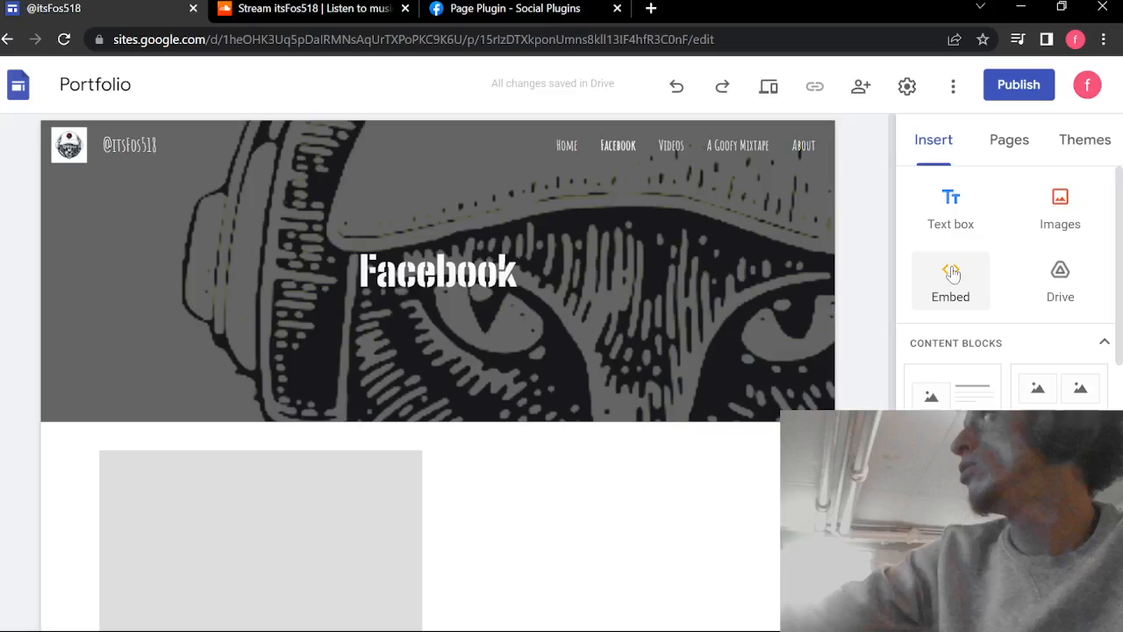
click(952, 275)
right_click(537, 345)
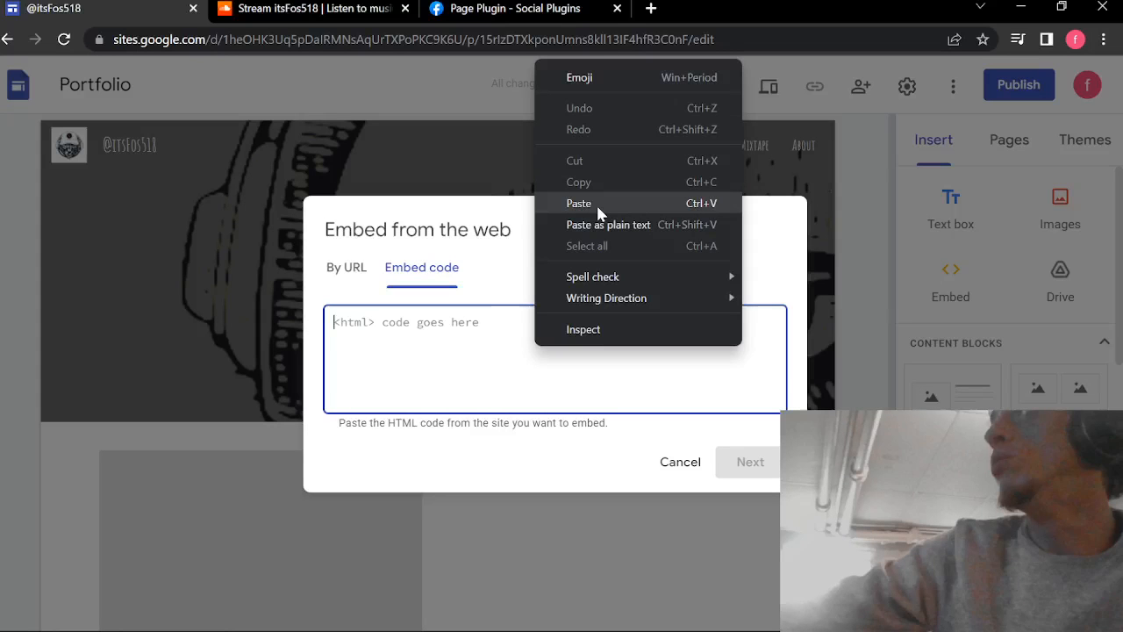
click(598, 209)
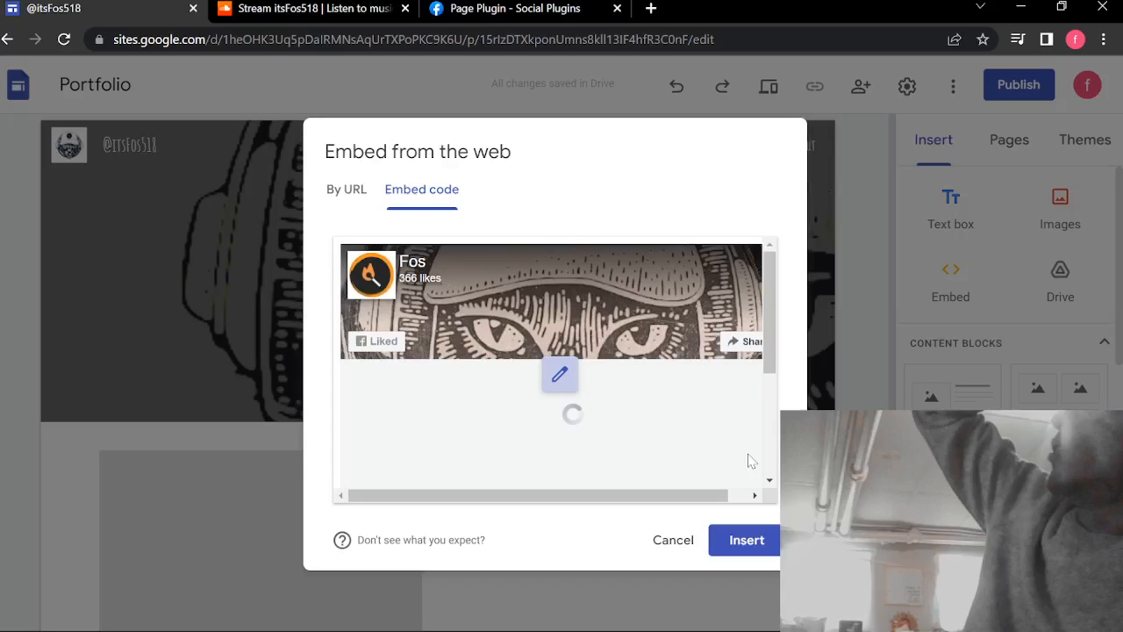
click(747, 540)
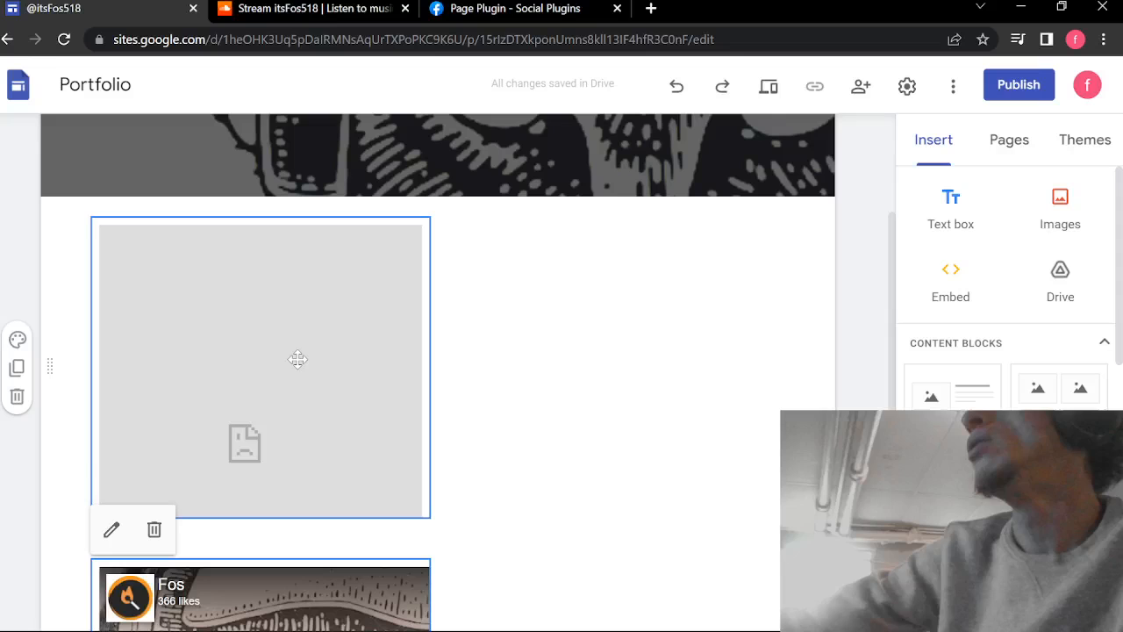
scroll(351, 369, down, 5)
click(462, 360)
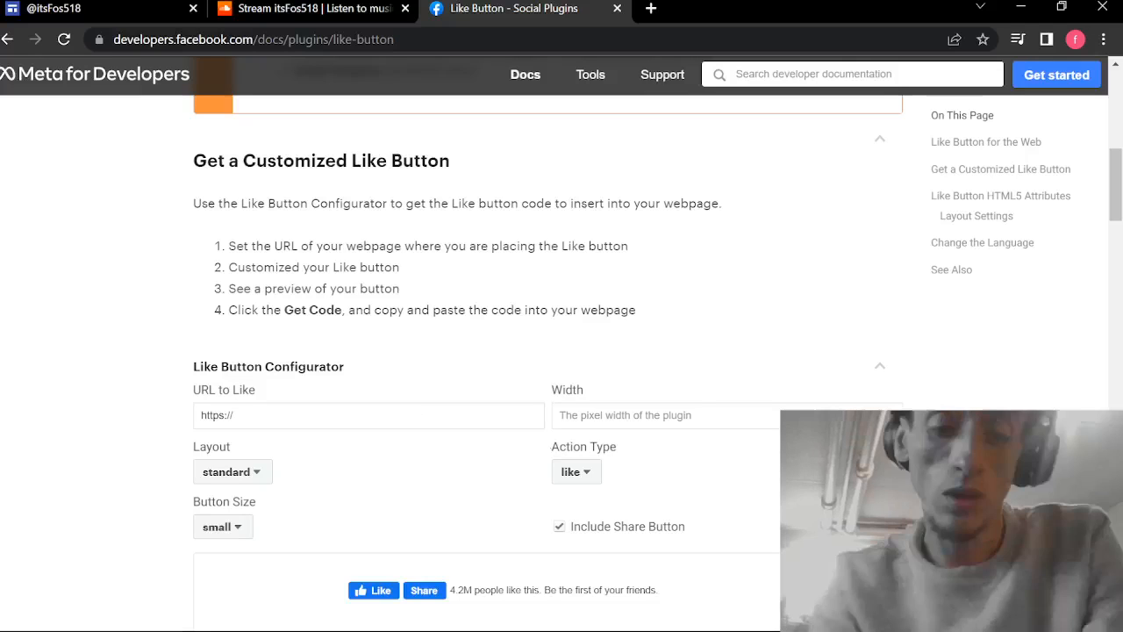
text(f)
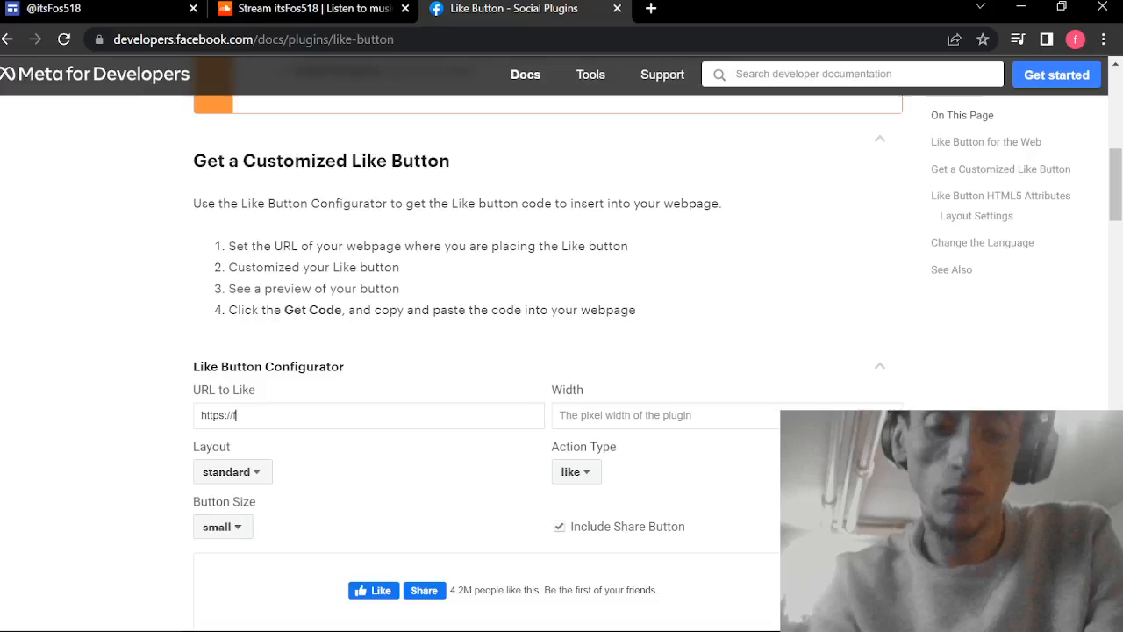
text(acebook.com/)
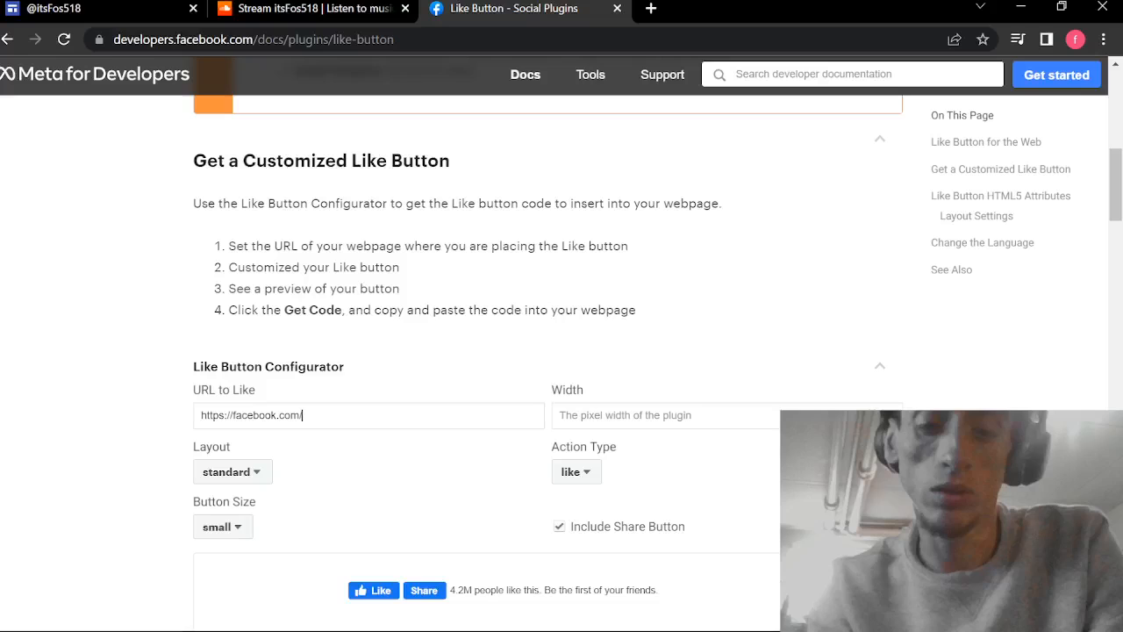
text(itsfos518)
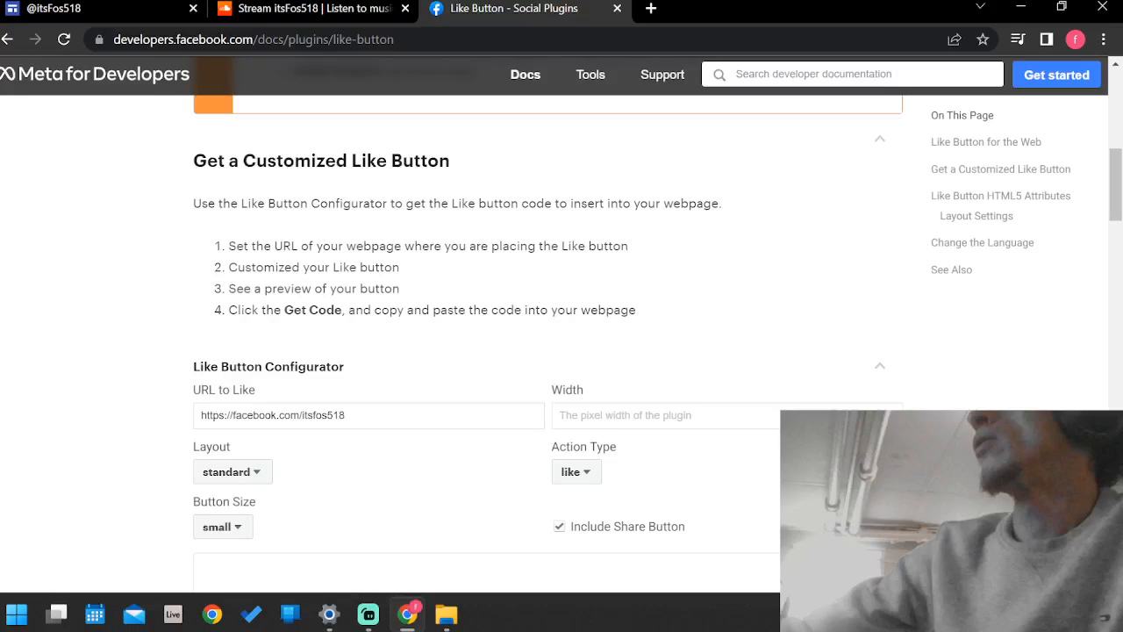
Step: Get the Like button's IFrame code, copy all of it, and switch back to the Google Sites editor
scroll(207, 393, down, 3)
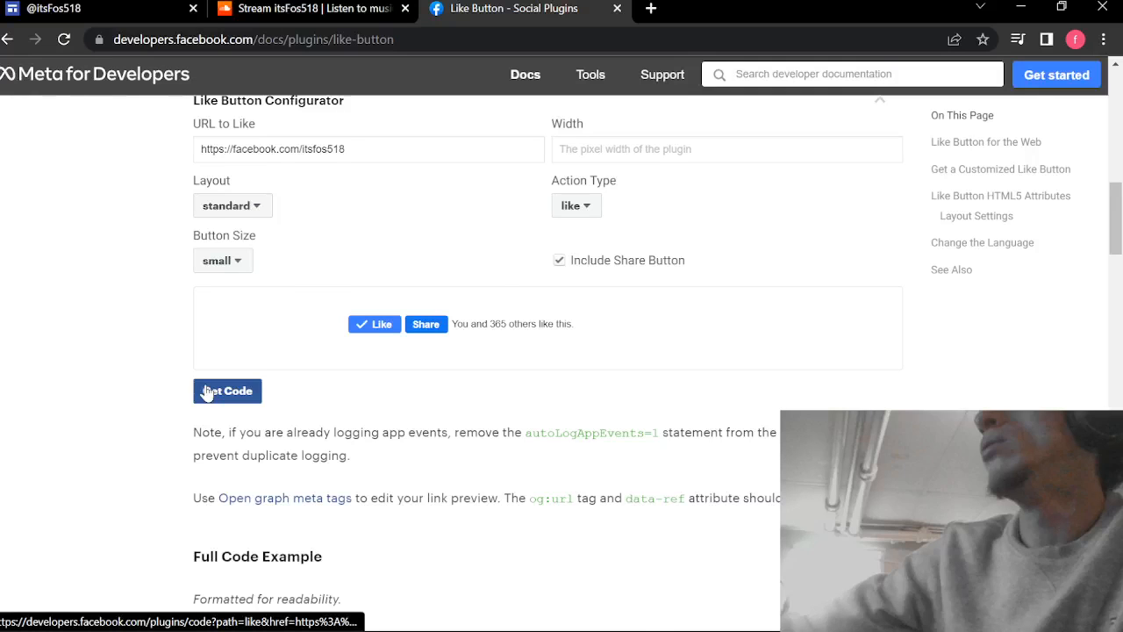
click(207, 393)
click(372, 180)
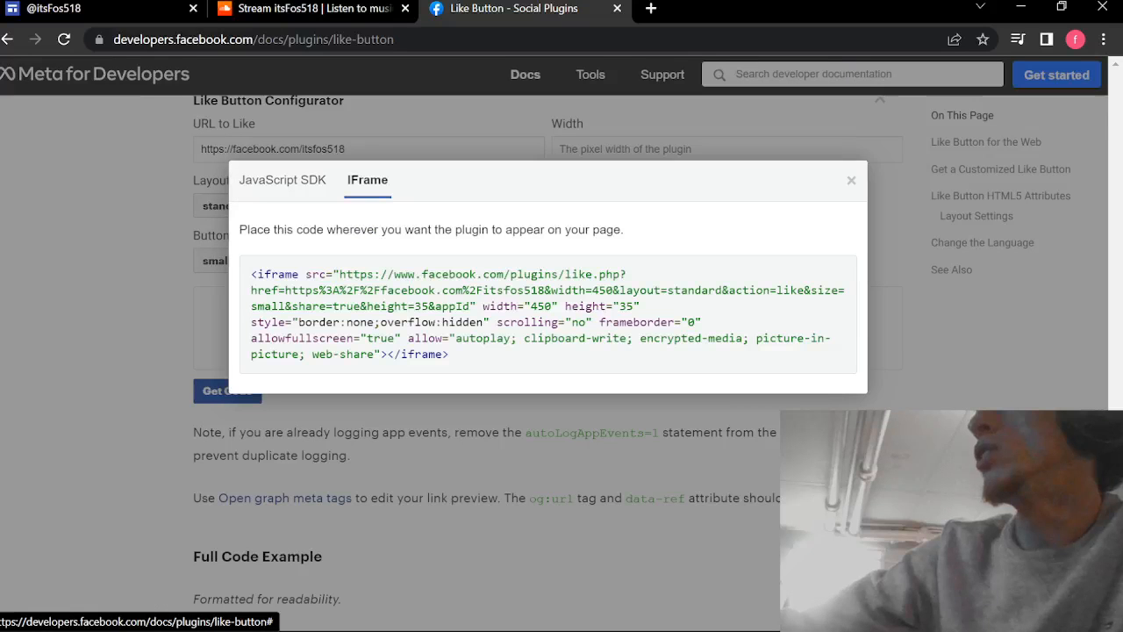
triple_click(482, 347)
right_click(499, 316)
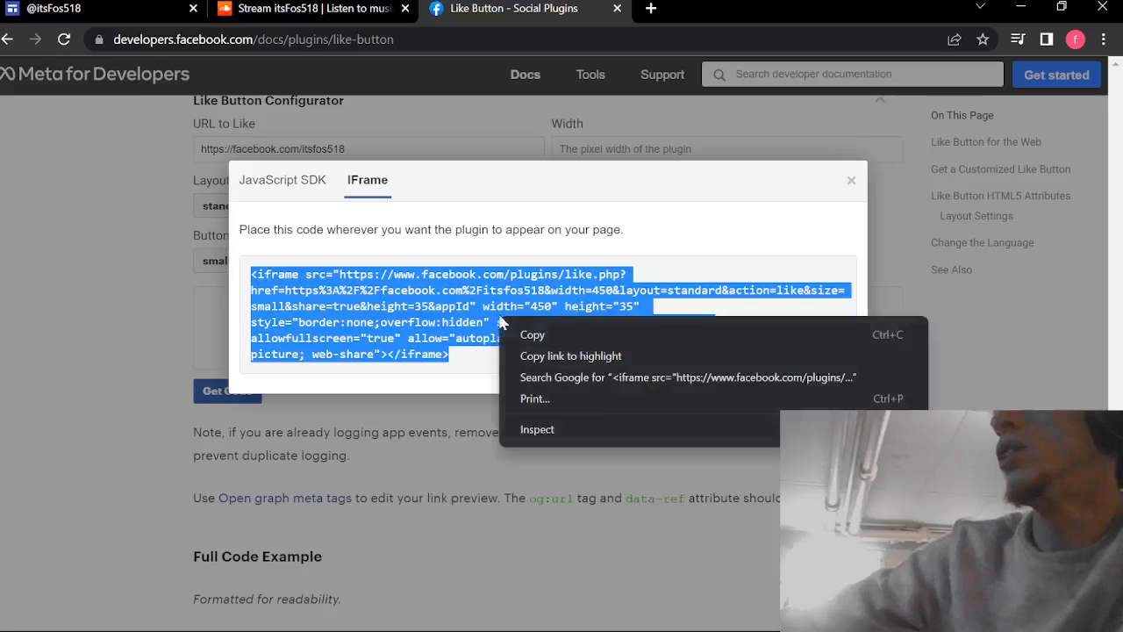
click(533, 334)
click(314, 7)
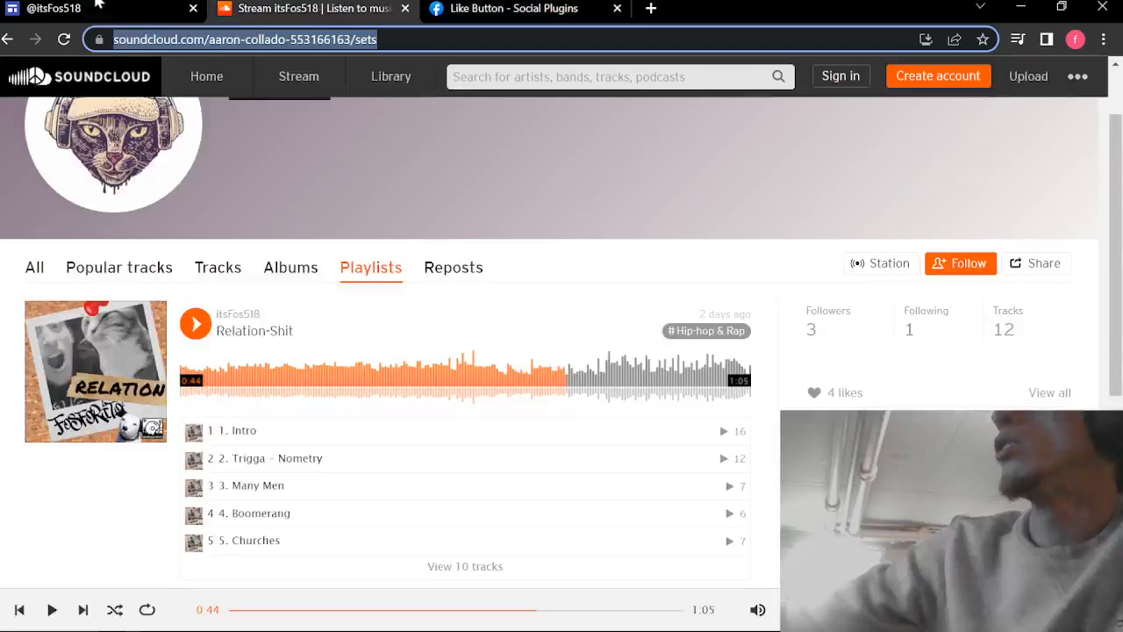
click(161, 11)
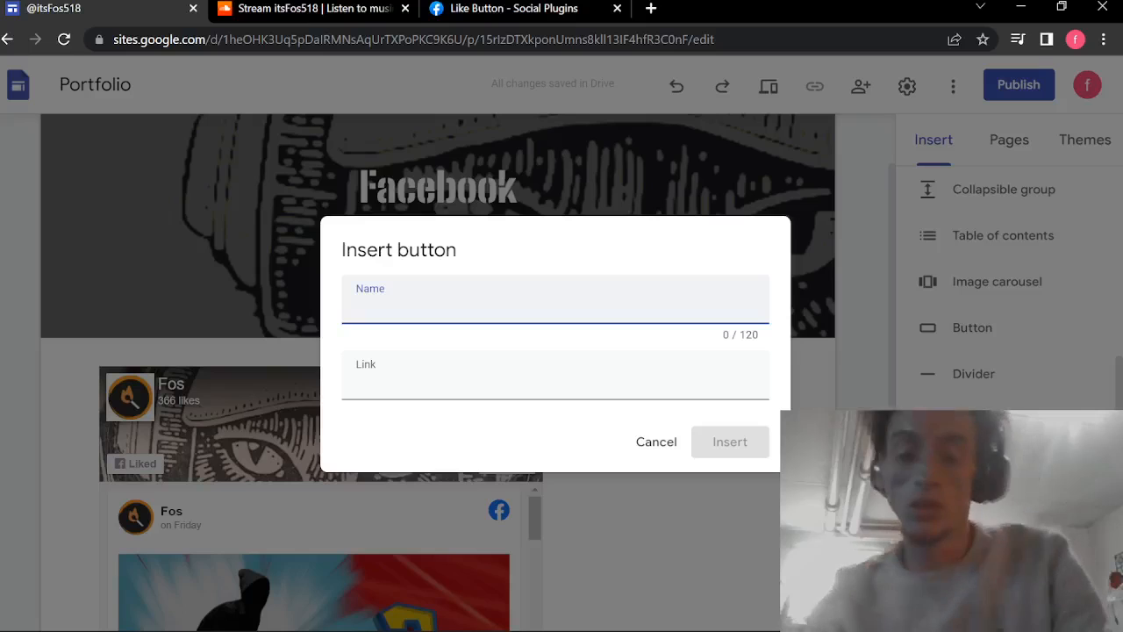
text(Like)
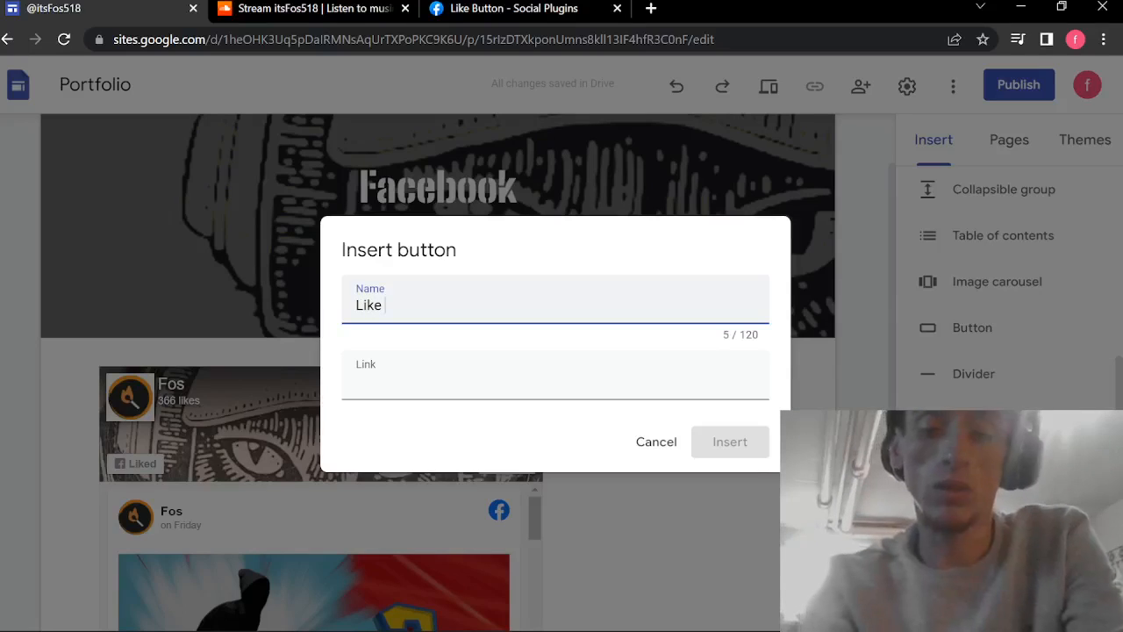
click(653, 443)
click(1009, 141)
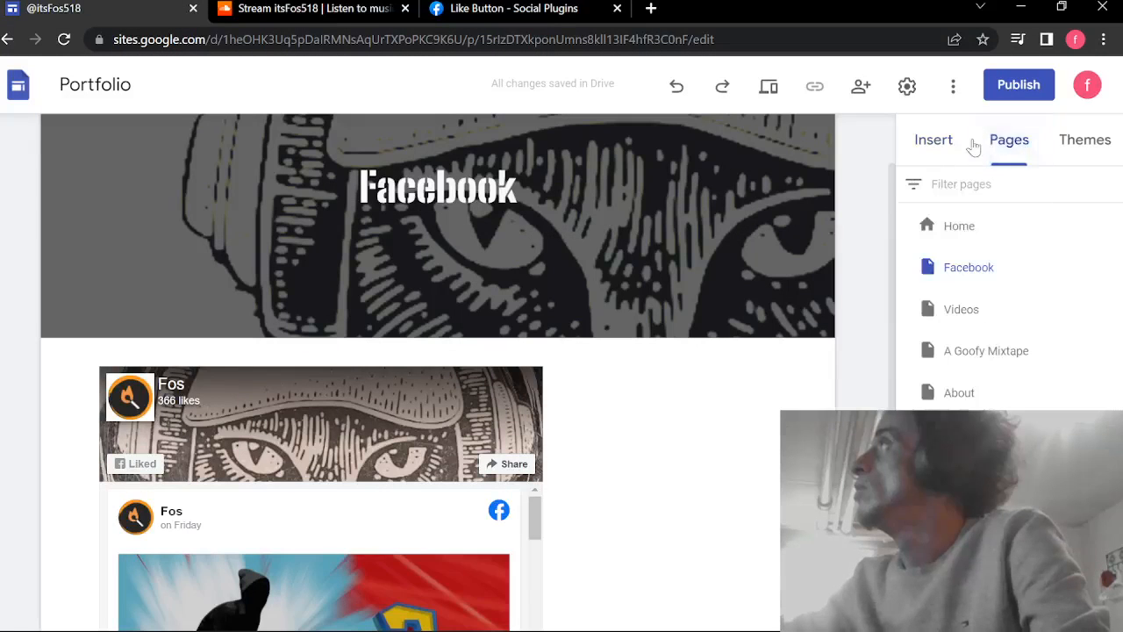
click(935, 142)
Step: Embed the copied Like button IFrame code on the site's Facebook page
scroll(965, 281, up, 5)
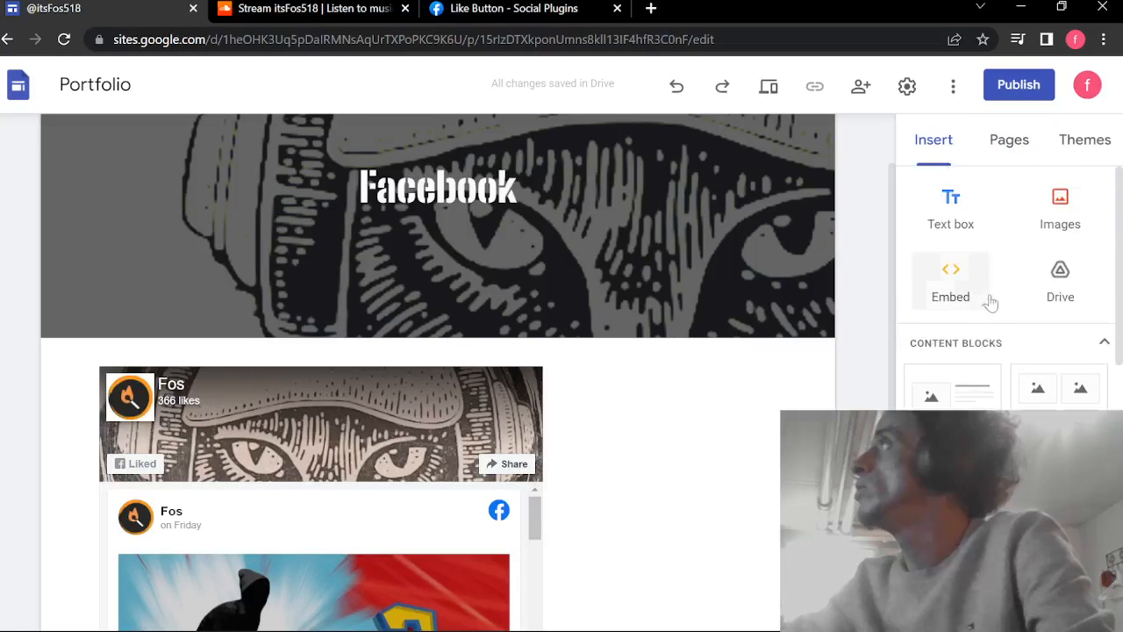
click(955, 284)
click(443, 300)
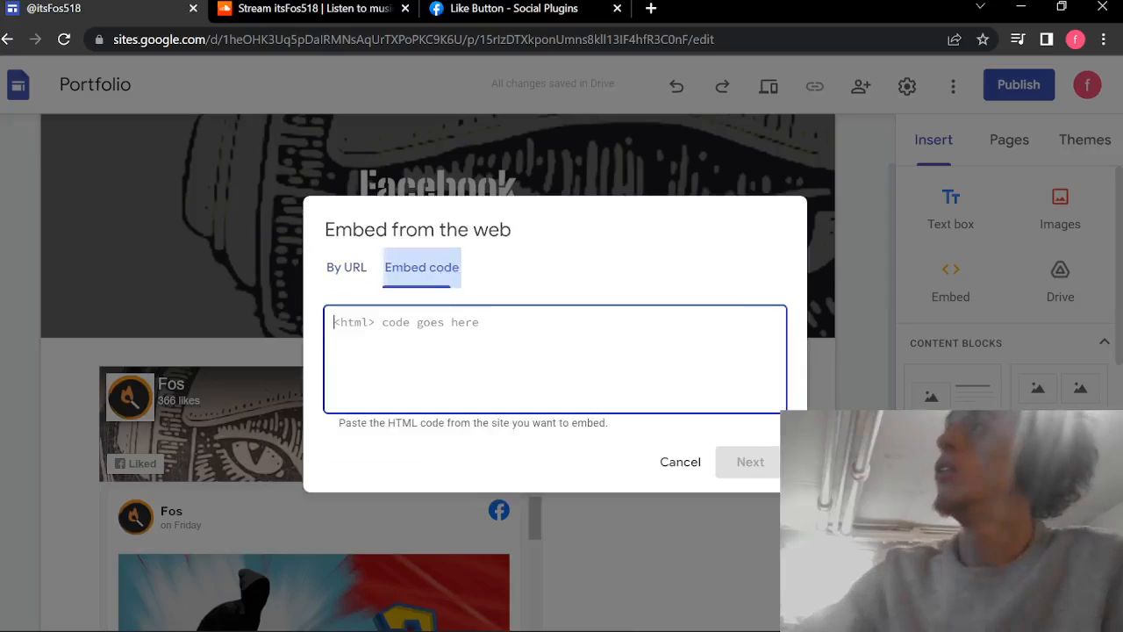
right_click(501, 351)
click(596, 205)
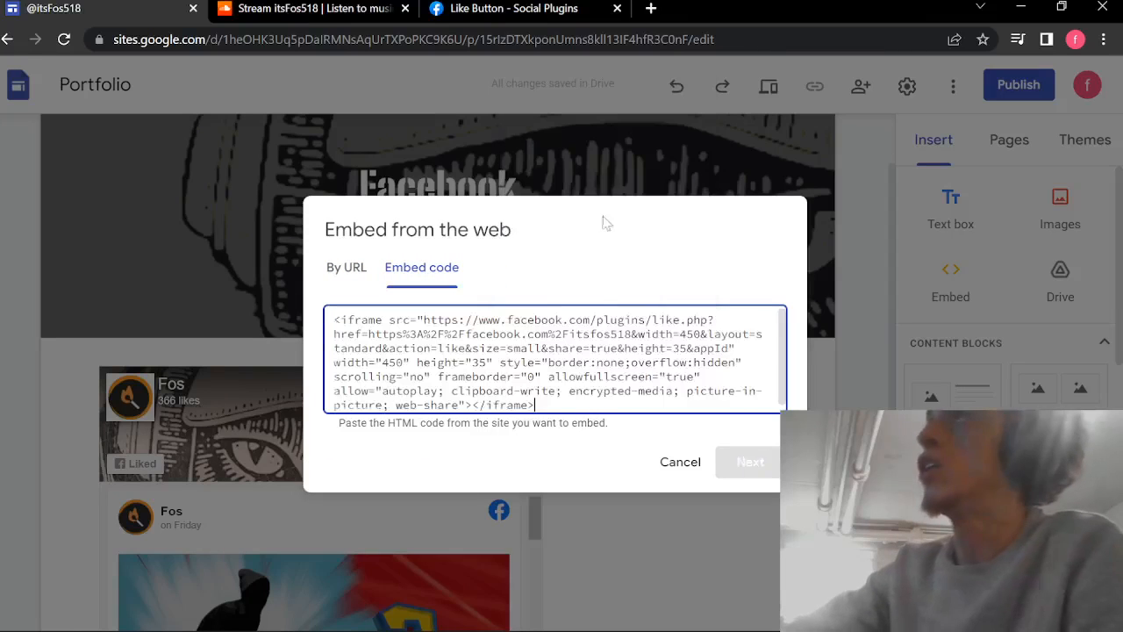
right_click(586, 188)
click(301, 446)
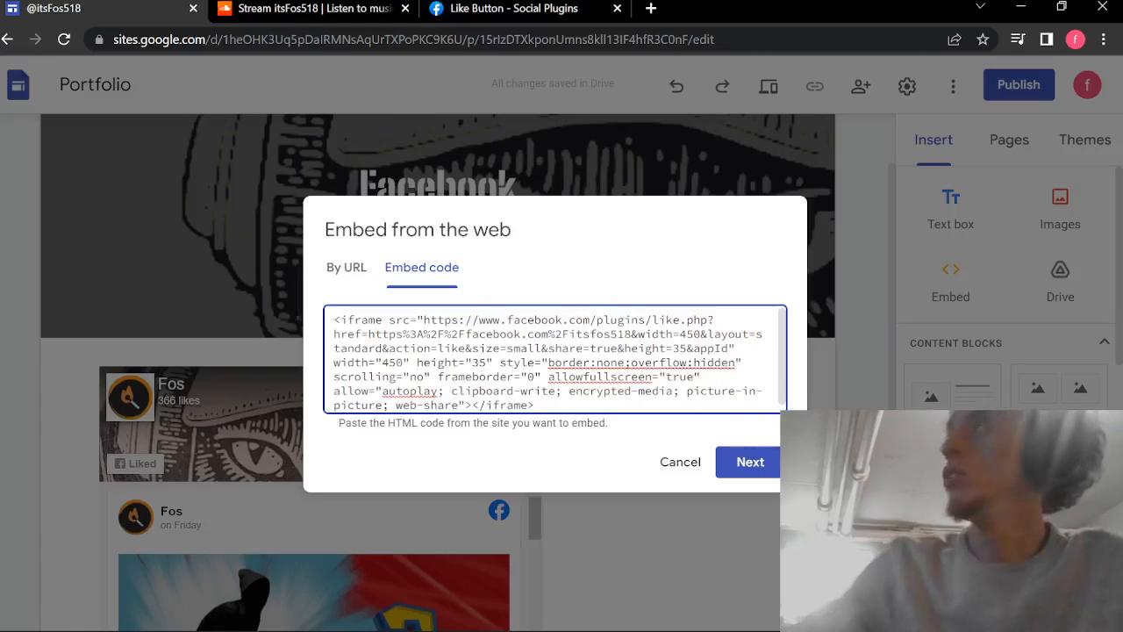
click(766, 476)
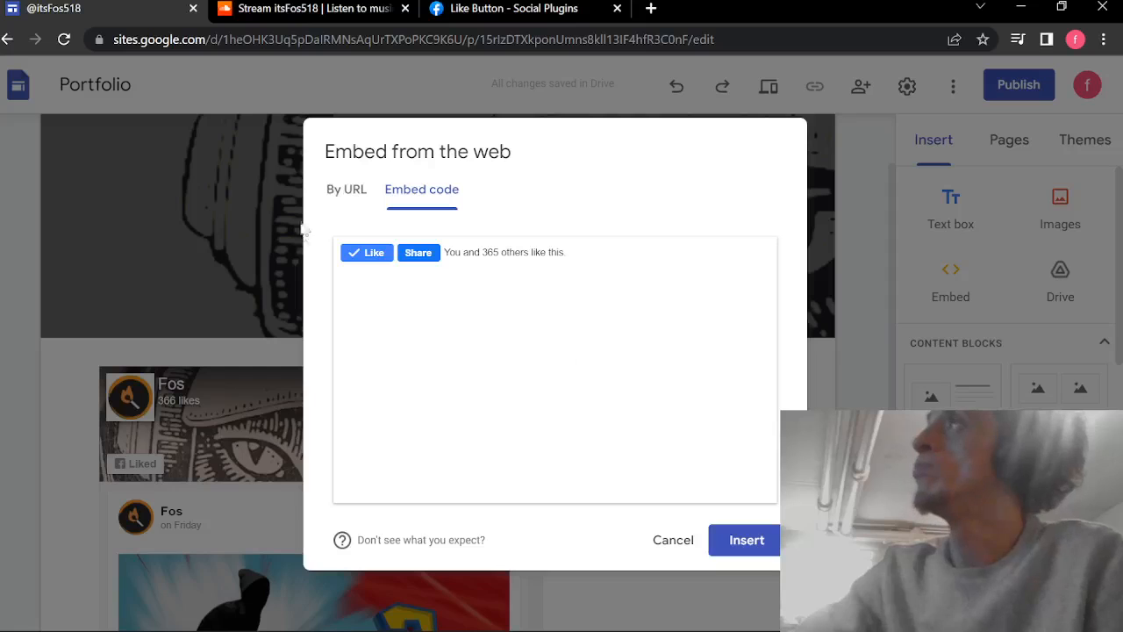
click(746, 540)
Step: Move the Like button embed above the Facebook page feed, and shift the feed toward the middle of the page
drag(258, 594, 463, 332)
click(285, 323)
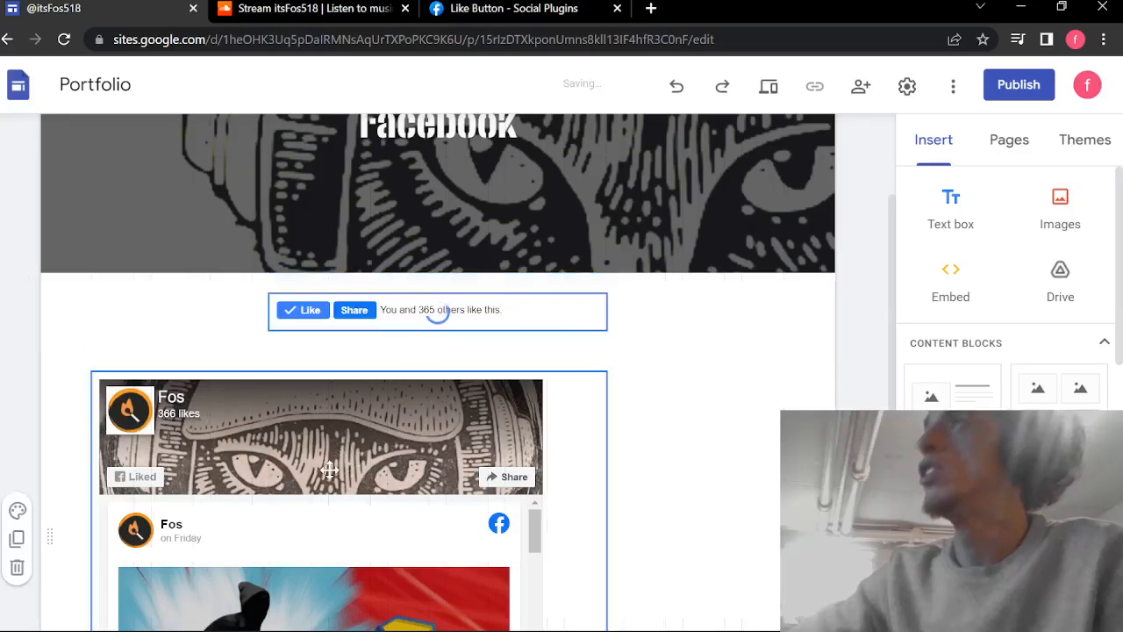
drag(328, 469, 387, 469)
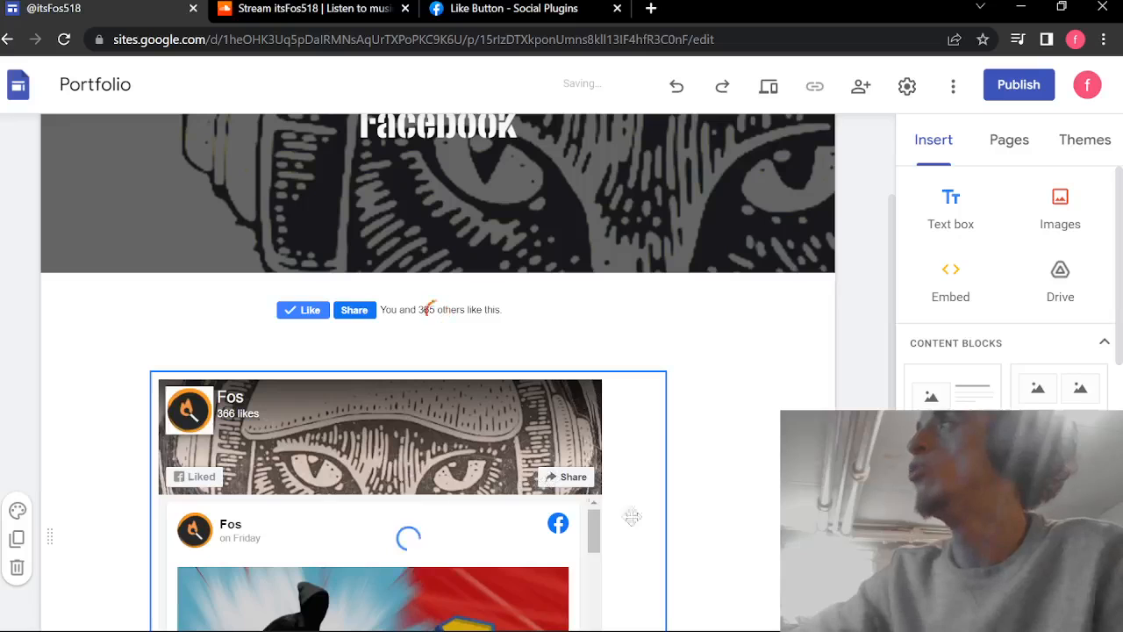
Step: Narrow the Facebook page feed's embed by pulling in its right edge to match the visible plugin
scroll(662, 491, down, 2)
click(657, 421)
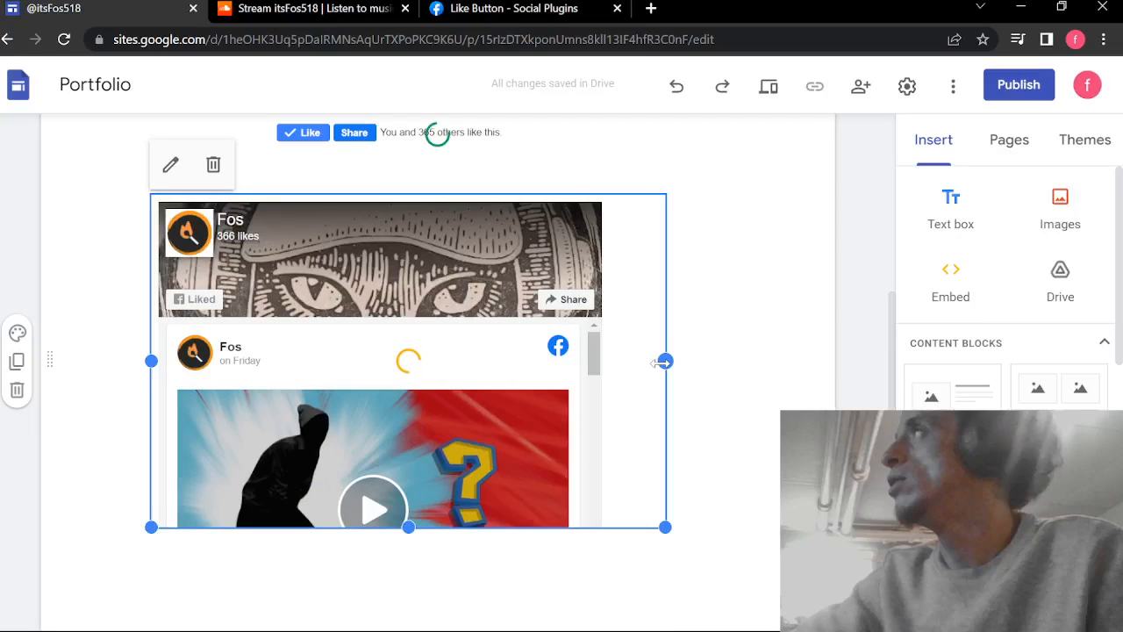
drag(662, 361, 606, 360)
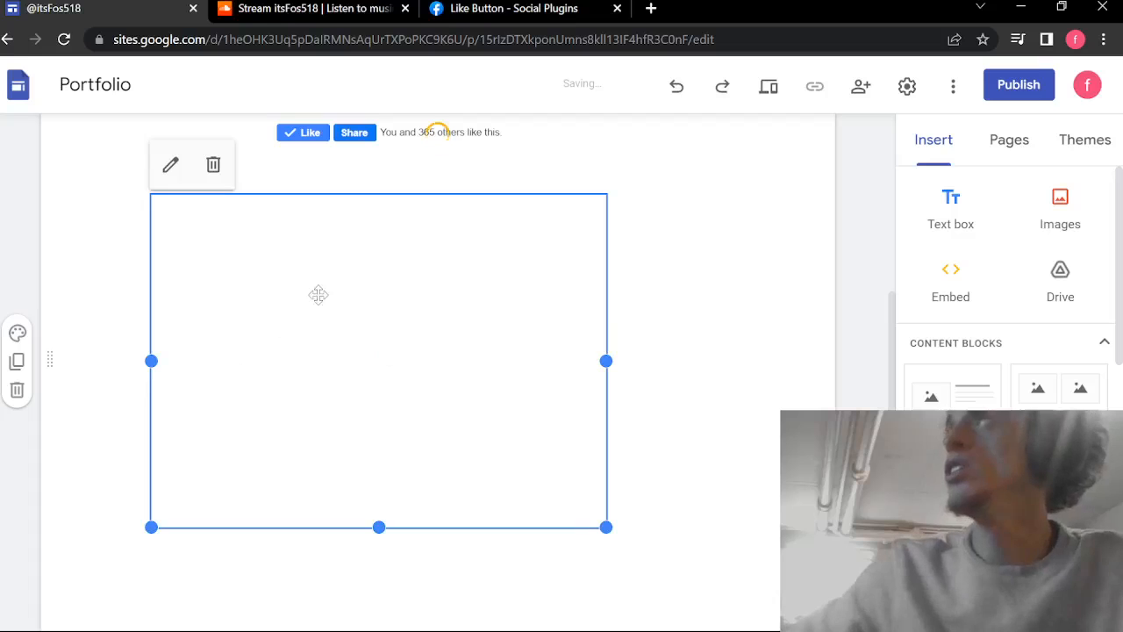
Step: Shift the Facebook page feed to the middle of the page, beneath the Like button
drag(317, 293, 424, 306)
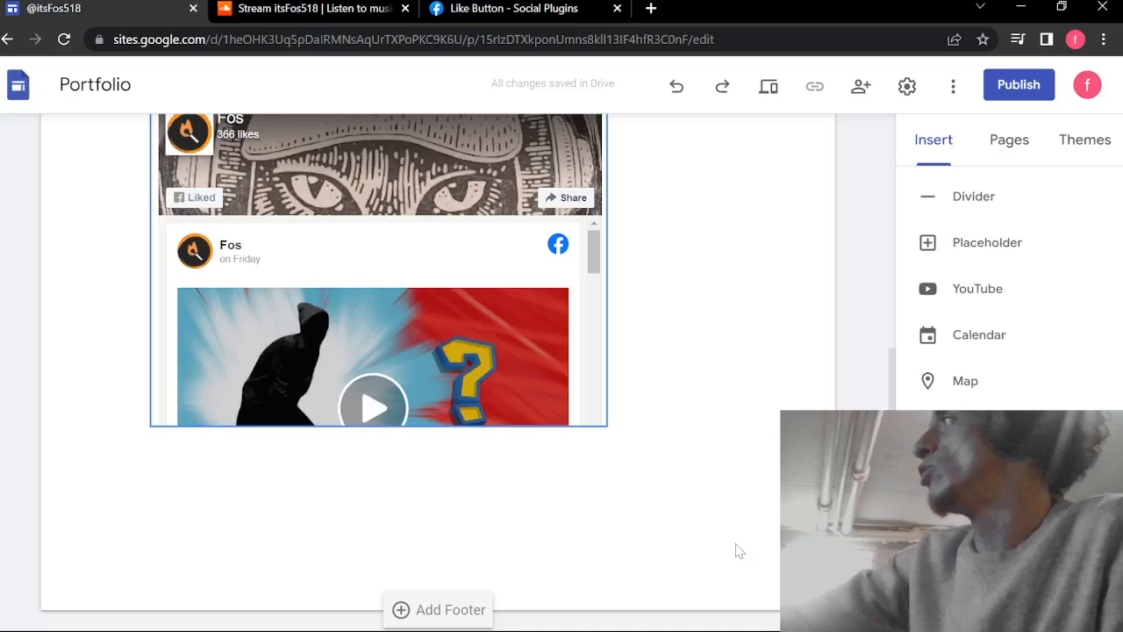
scroll(739, 551, up, 2)
scroll(1009, 439, up, 1)
scroll(1009, 290, down, 1)
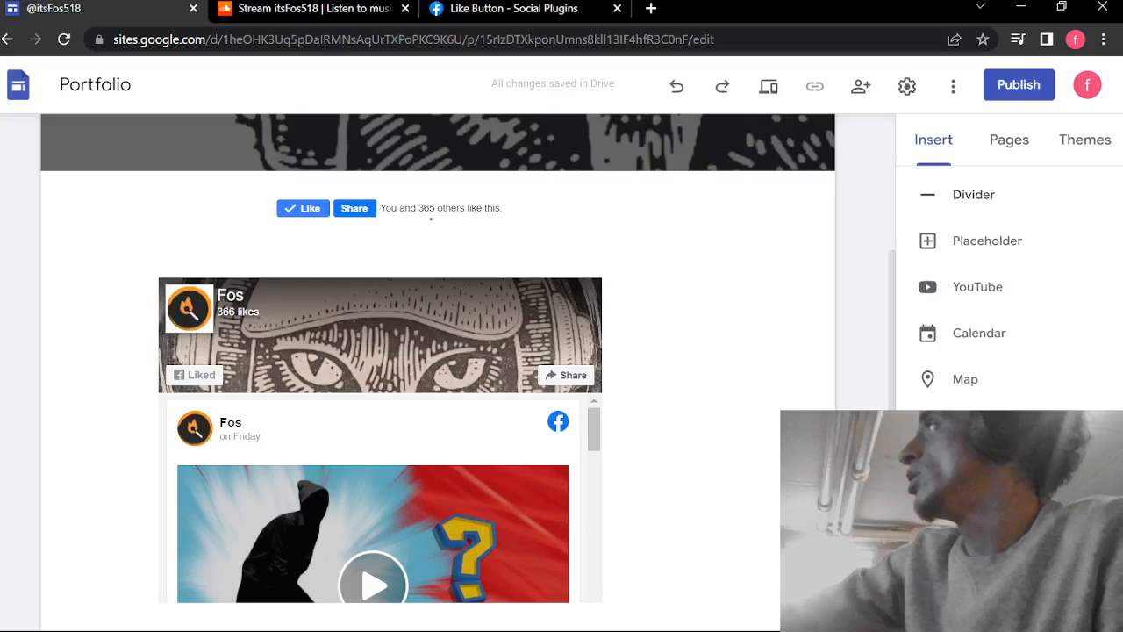
drag(399, 358, 576, 358)
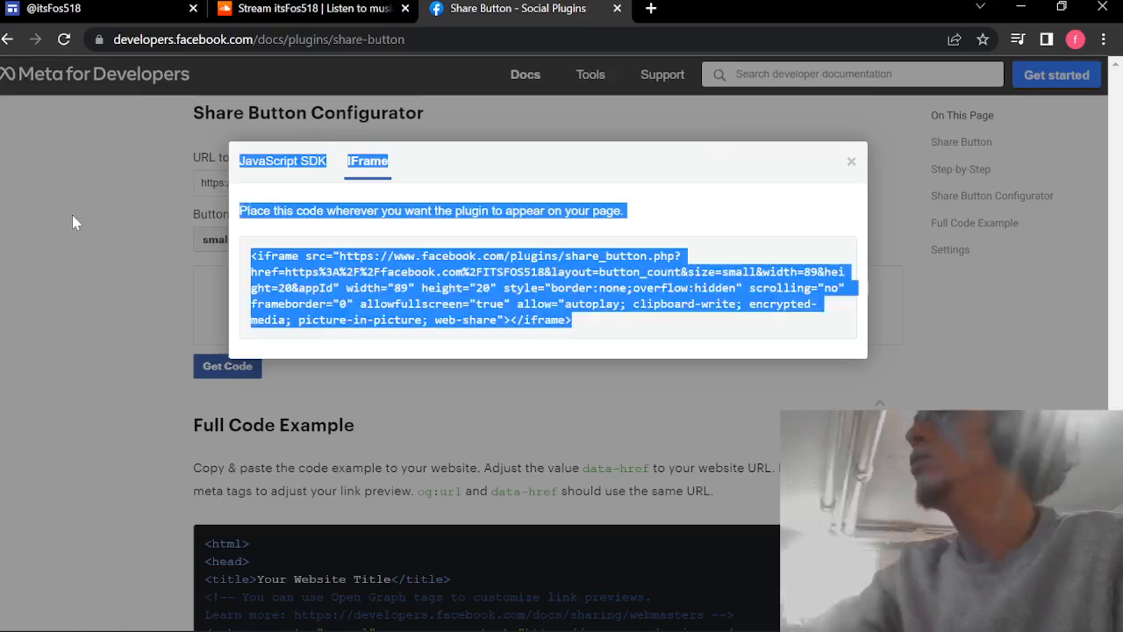
Step: Copy only the Share button's IFrame code from its configurator and switch back to the Google Sites editor
drag(72, 215, 249, 256)
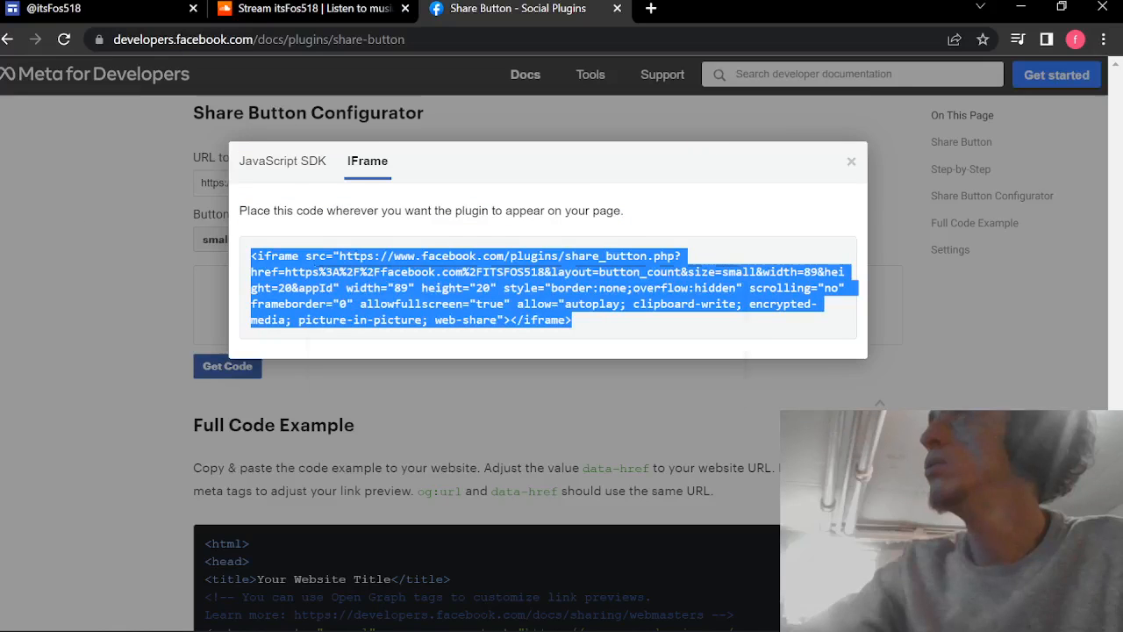
right_click(313, 261)
click(439, 288)
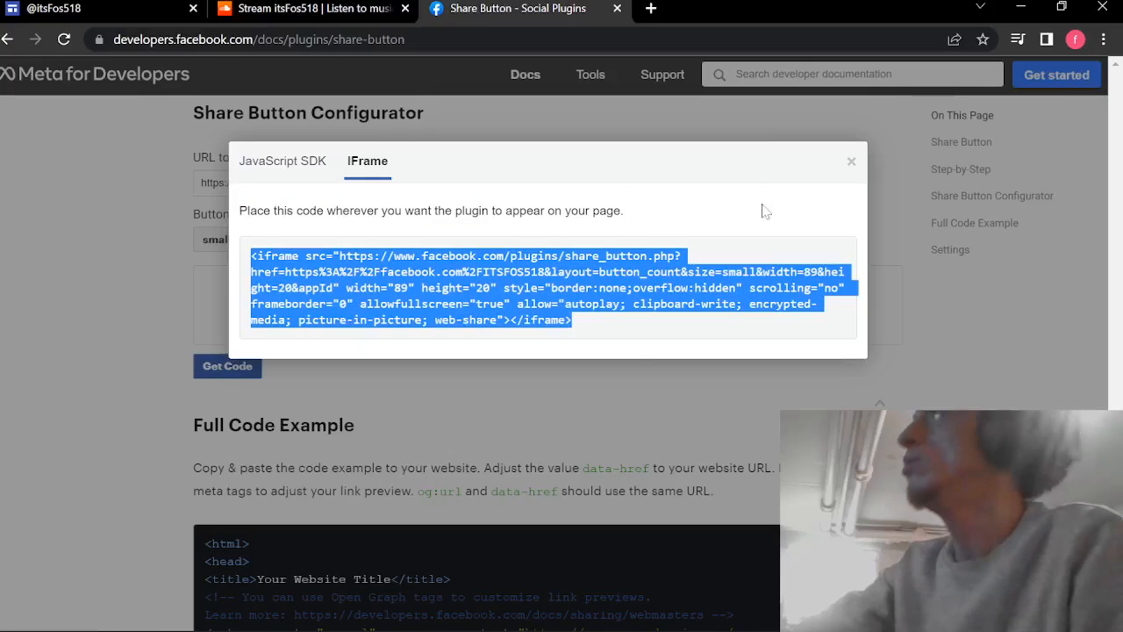
click(860, 178)
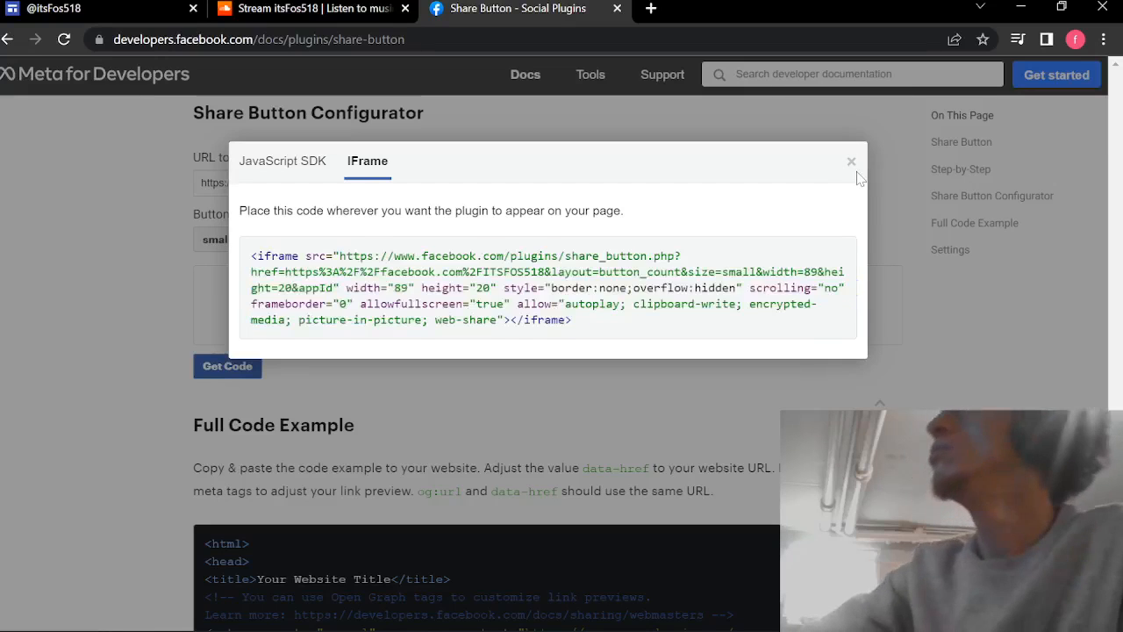
click(131, 8)
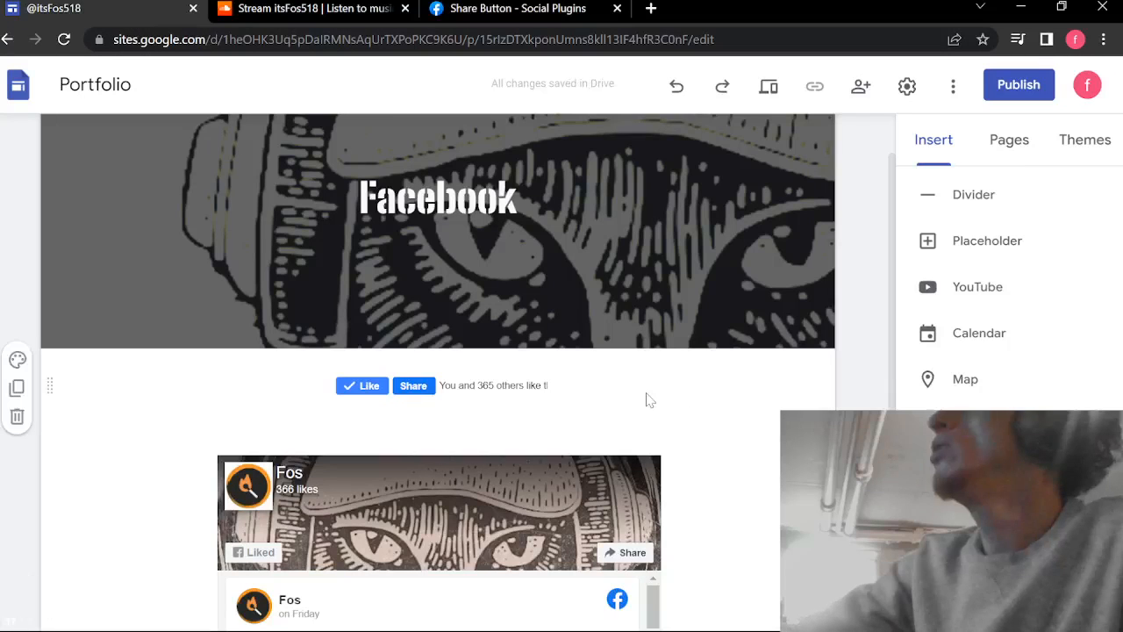
Step: Embed the copied Share button IFrame code on the site's Facebook page
scroll(649, 400, down, 2)
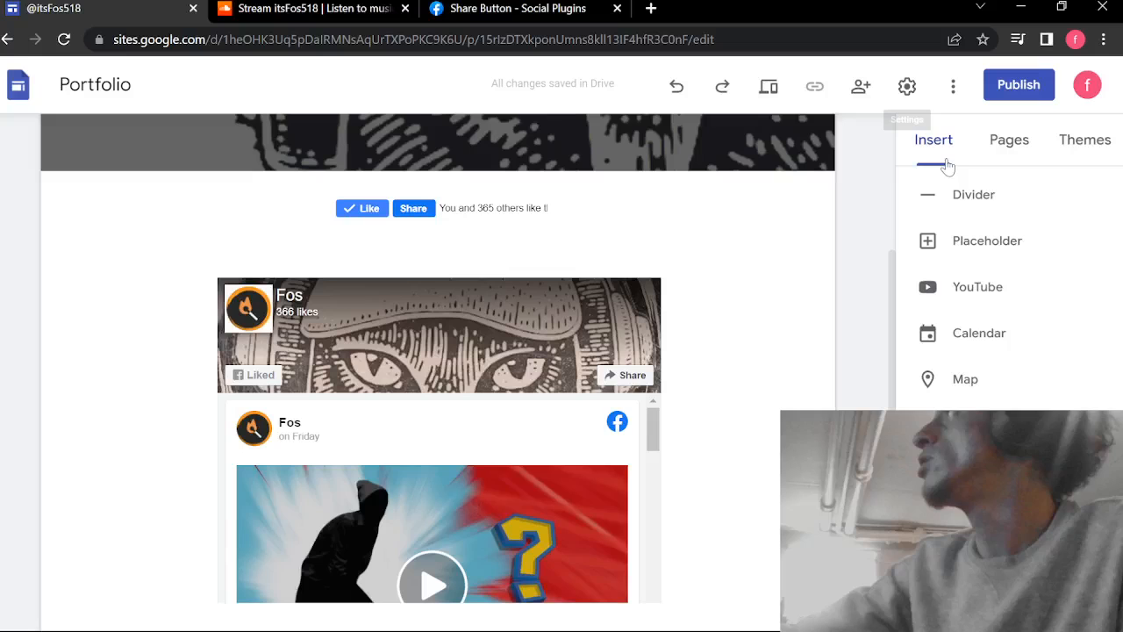
scroll(1009, 302, up, 6)
click(983, 285)
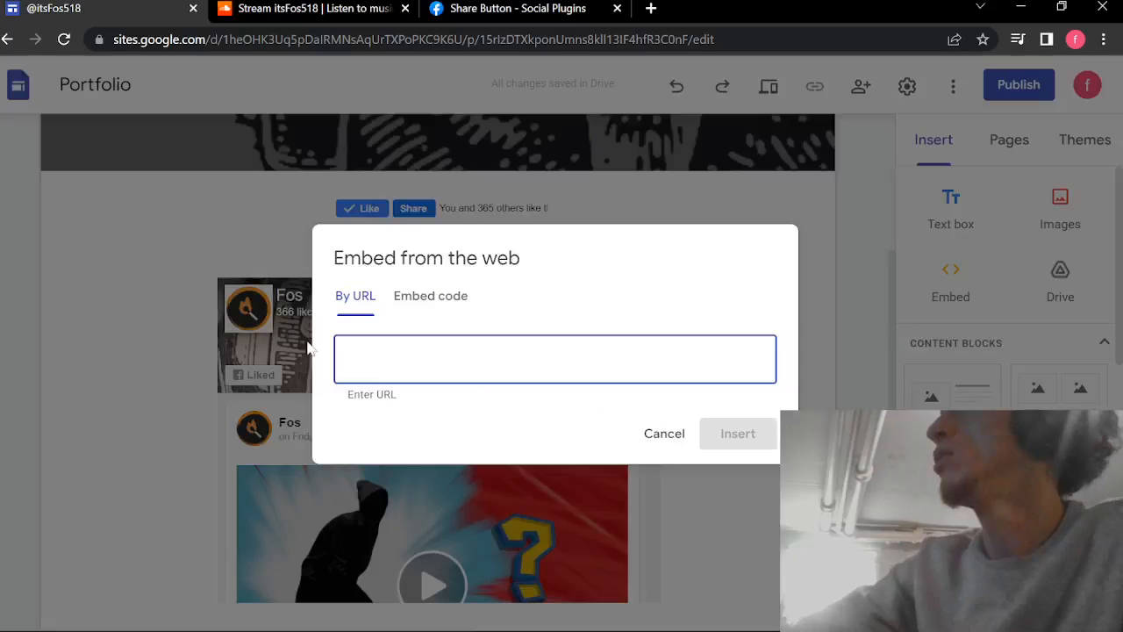
click(421, 266)
right_click(520, 377)
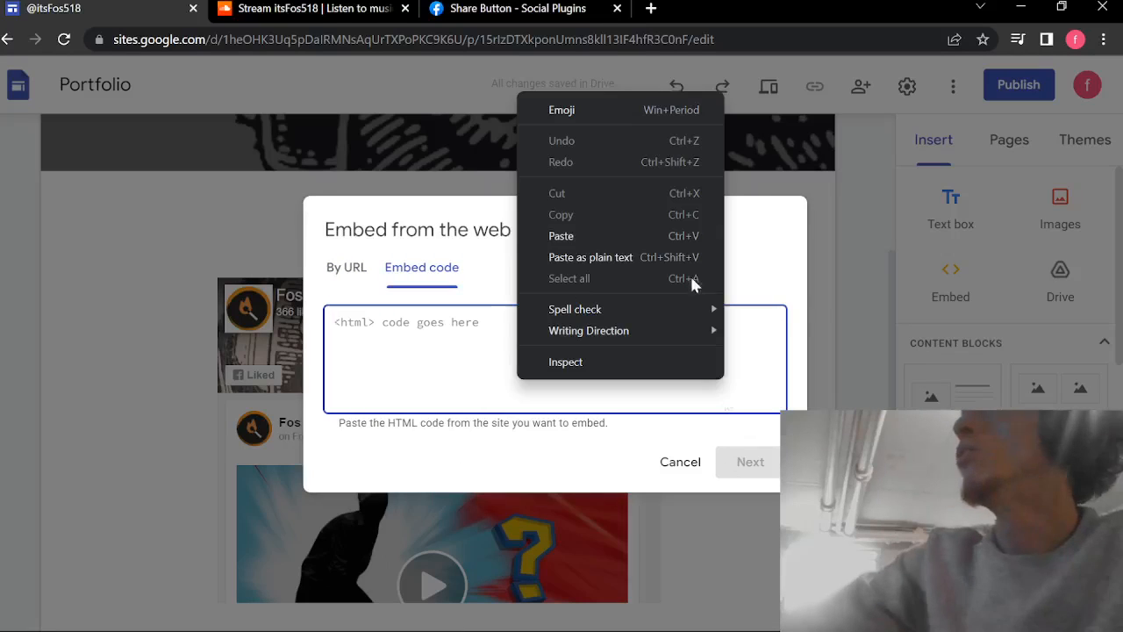
click(636, 234)
click(750, 462)
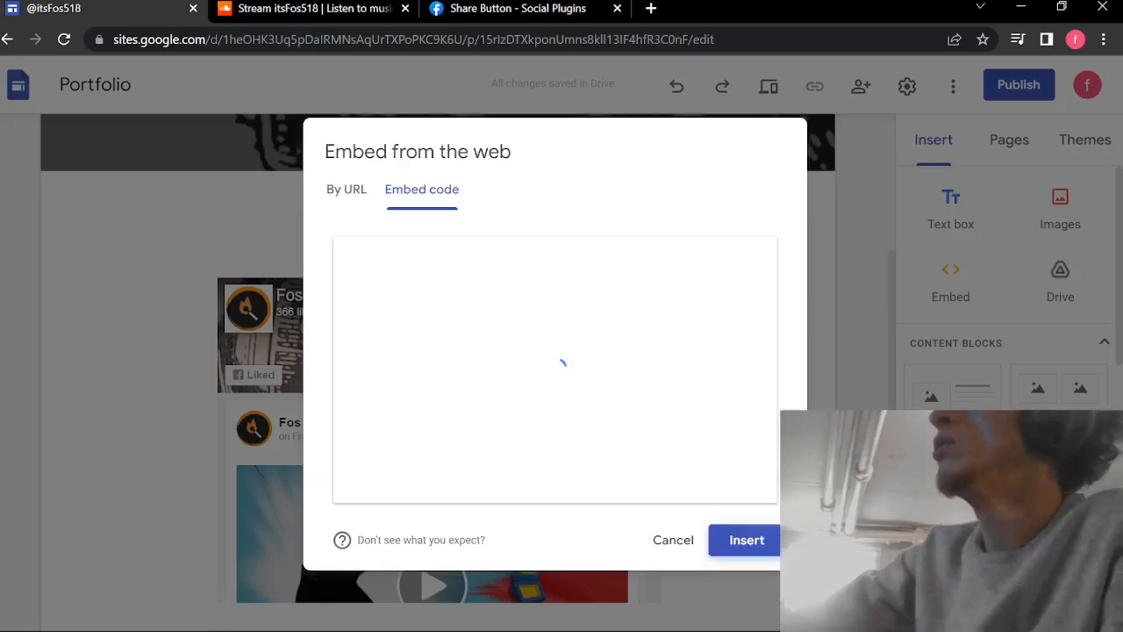
click(747, 539)
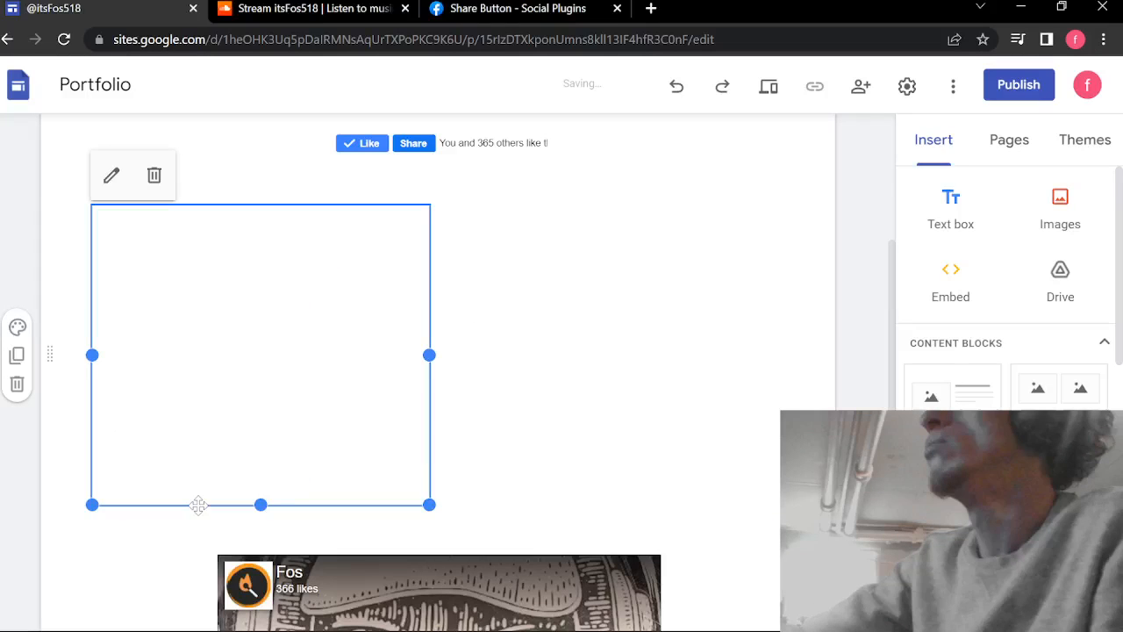
Step: Shrink the Share button embed to fit the button and place it just left of the Like button
drag(429, 504, 0, 117)
drag(298, 631, 302, 445)
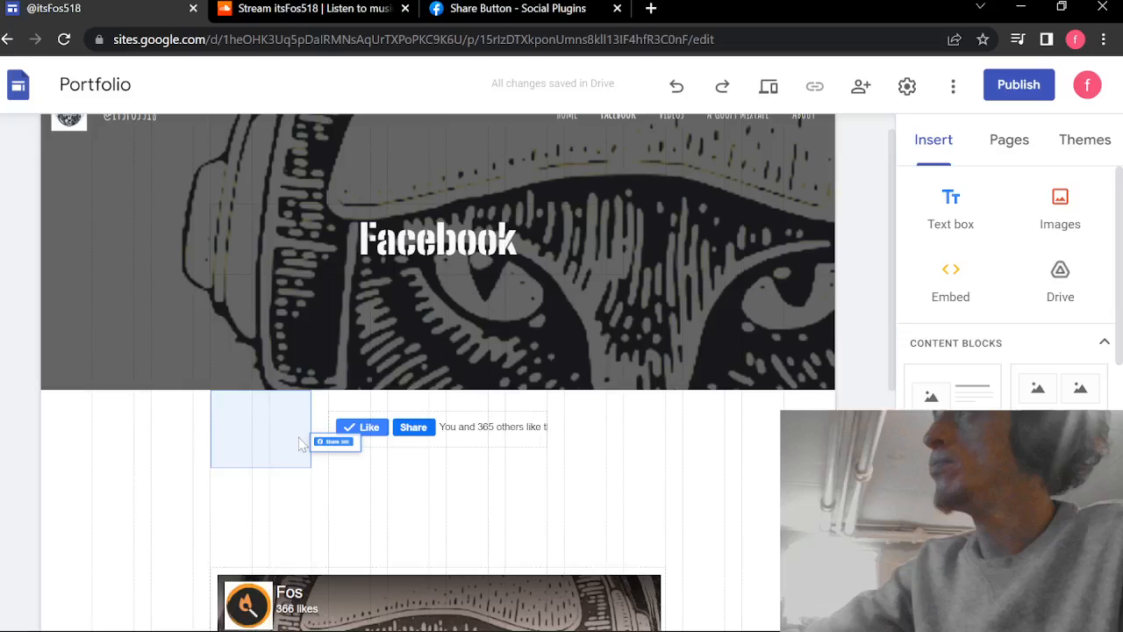
drag(302, 445, 302, 445)
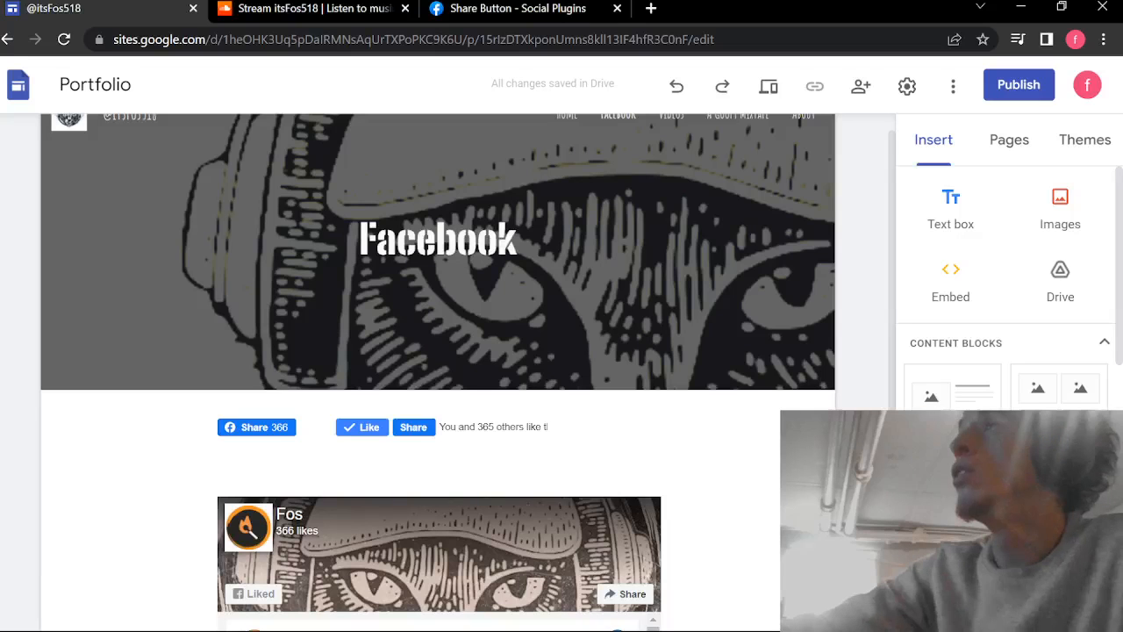
Step: Try to narrow the Share button embed by pulling in its right edge
click(261, 429)
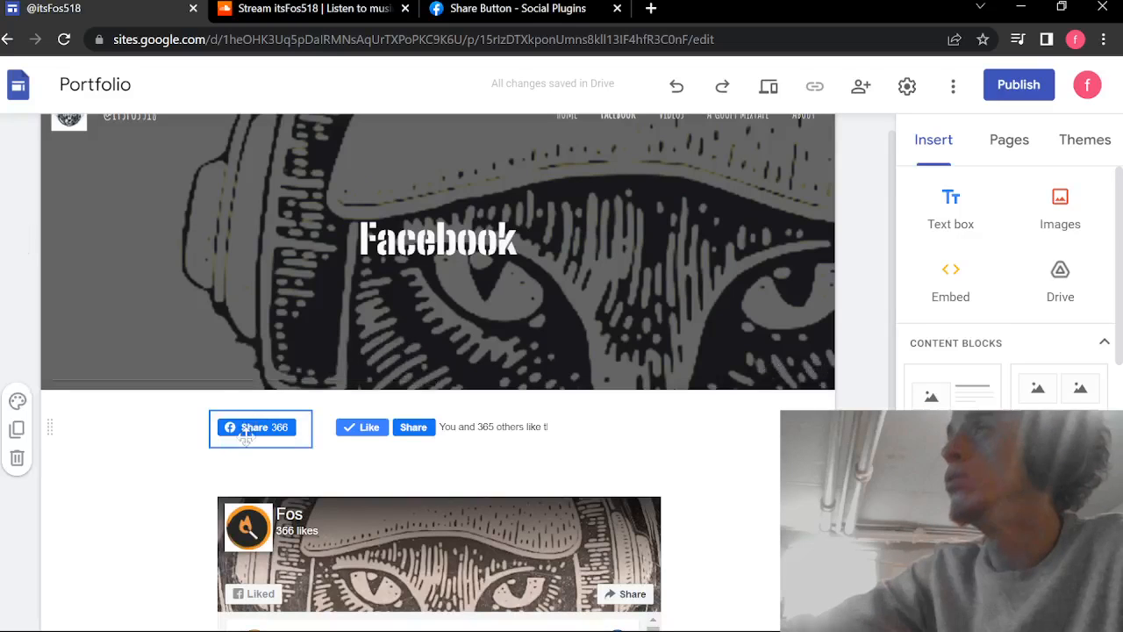
right_click(272, 431)
drag(258, 432, 295, 430)
click(256, 428)
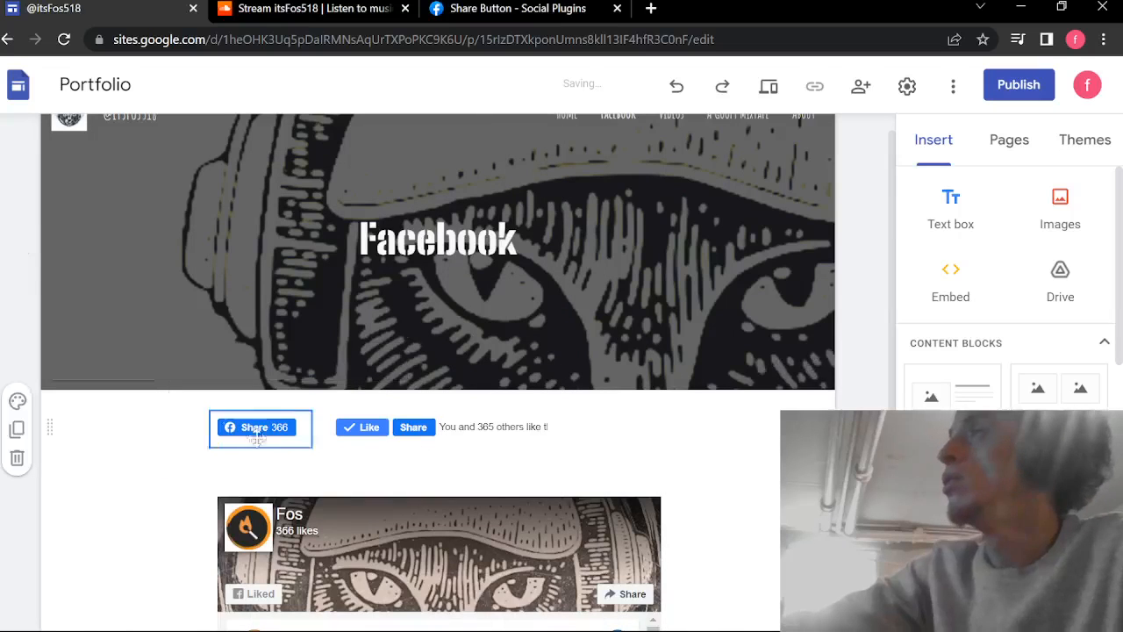
click(307, 430)
drag(310, 429, 293, 431)
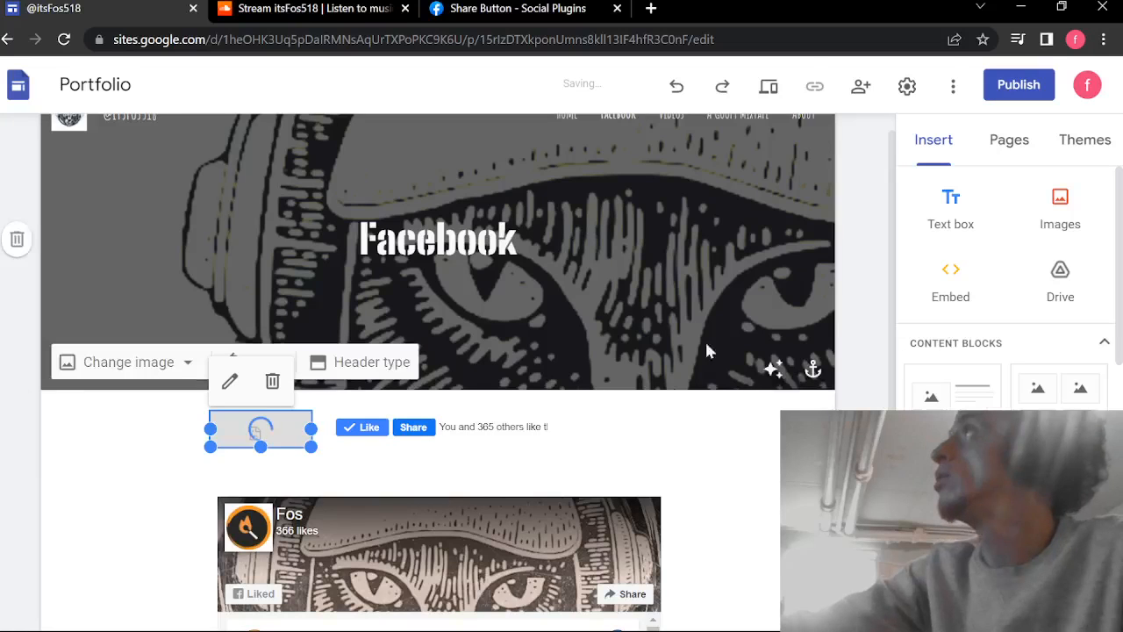
Step: Move the Share button embed to the right of the Like button, and shift both buttons one column left
scroll(688, 426, up, 1)
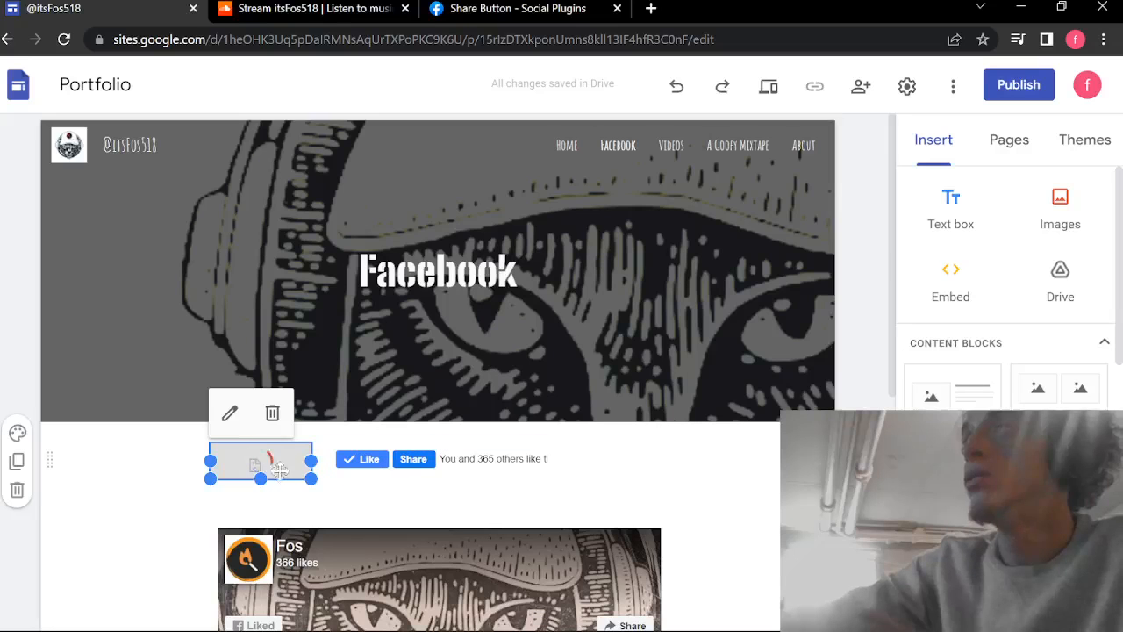
drag(279, 471, 260, 527)
scroll(261, 526, down, 4)
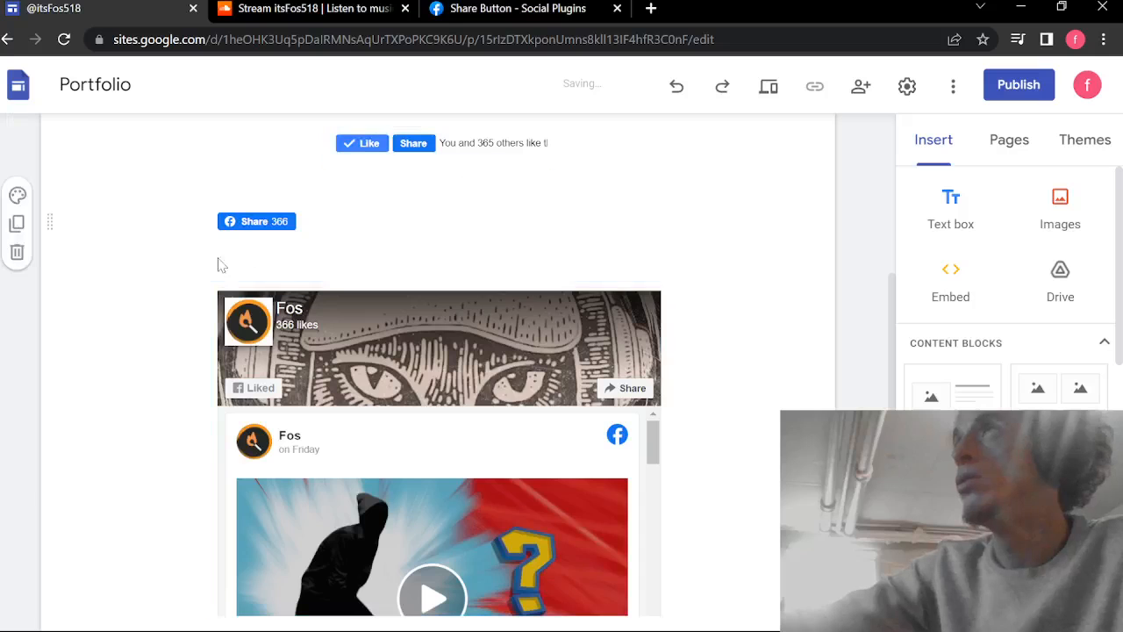
drag(254, 221, 579, 381)
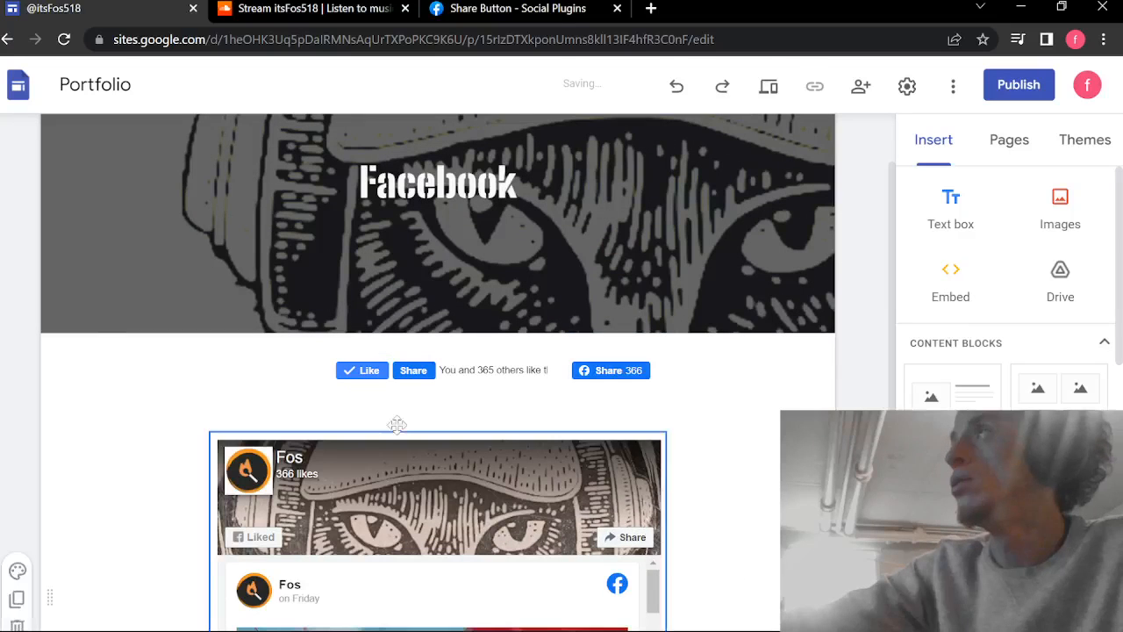
mouse_move(410, 369)
mouse_down()
mouse_move(386, 381)
mouse_move(399, 382)
mouse_up()
drag(609, 376, 531, 383)
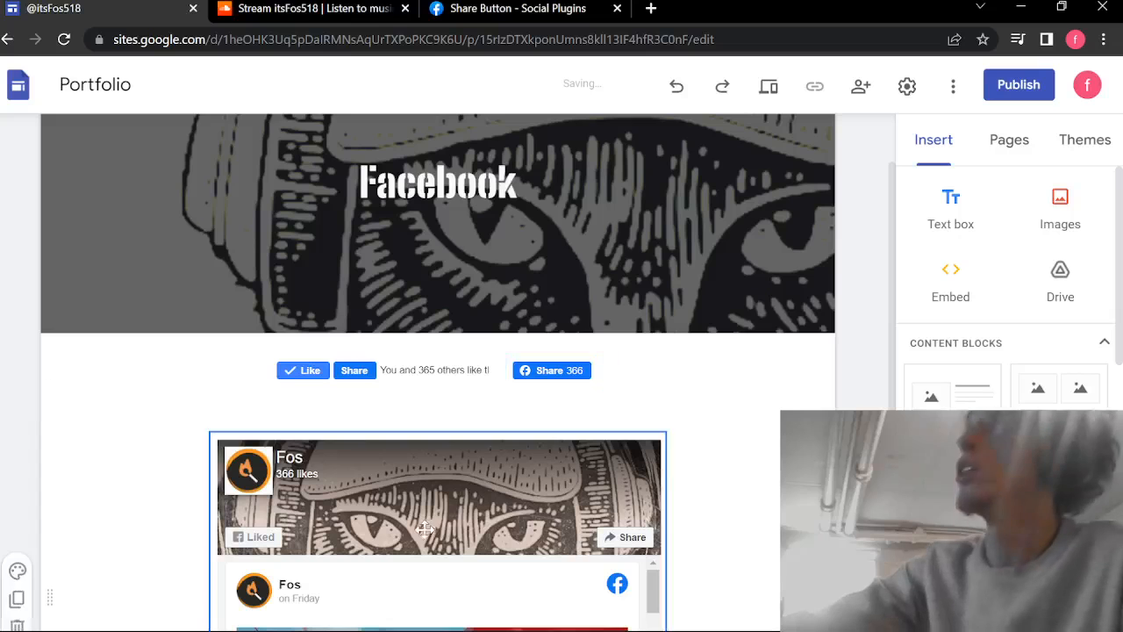
Step: Try widening the Like button embed to fit its full text, and restore its width and the Share button's place beside it
click(469, 369)
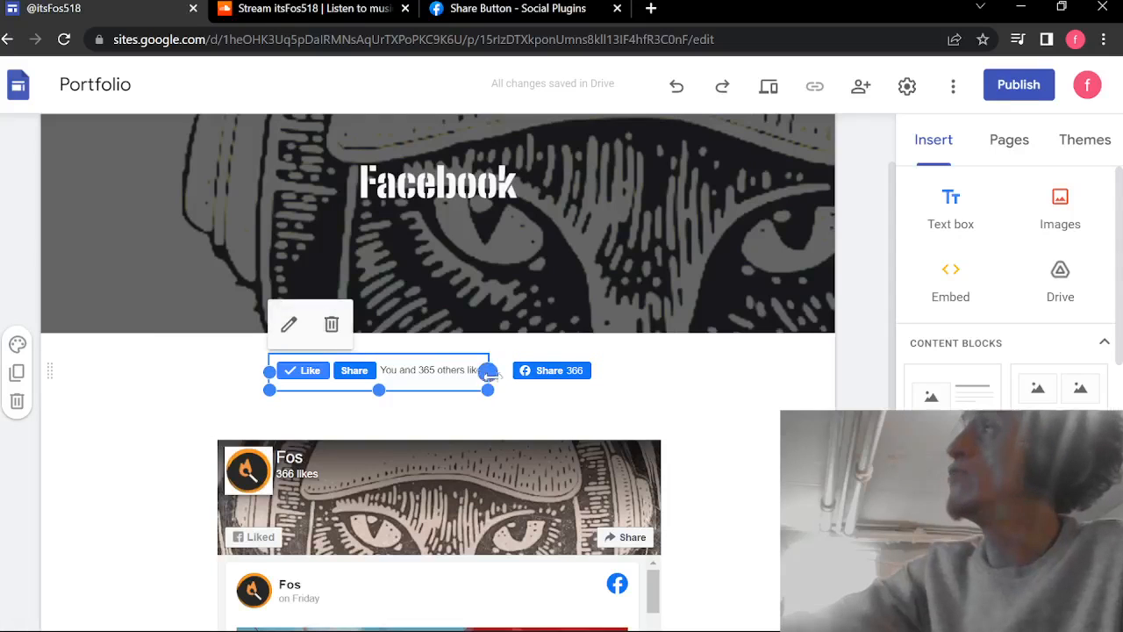
drag(489, 372, 514, 382)
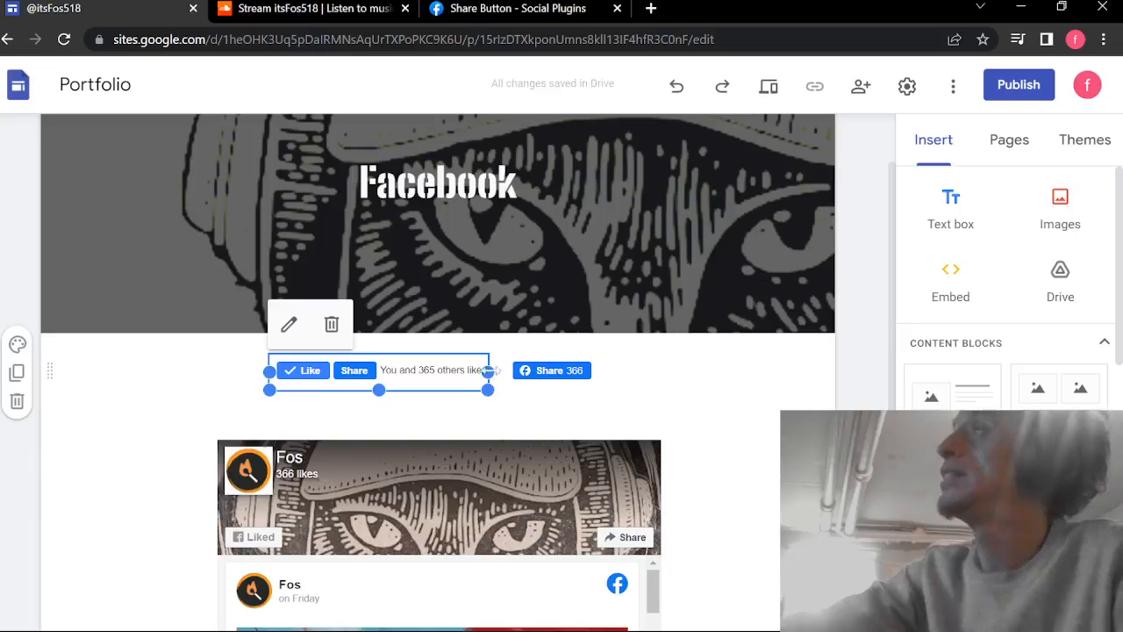
drag(561, 386, 566, 386)
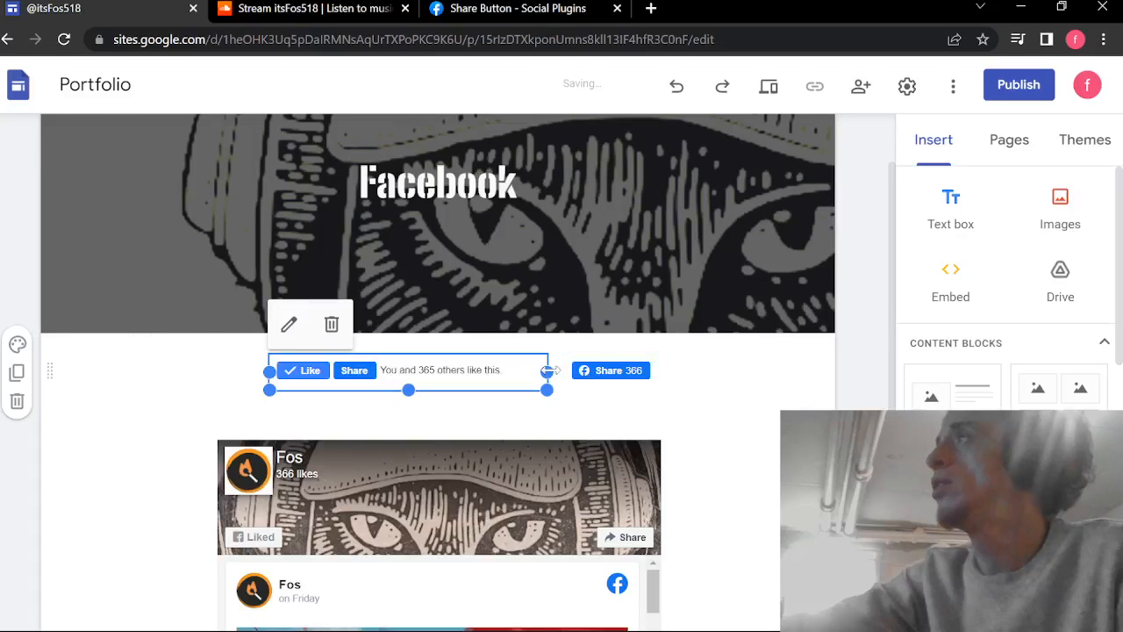
drag(550, 370, 488, 392)
click(632, 369)
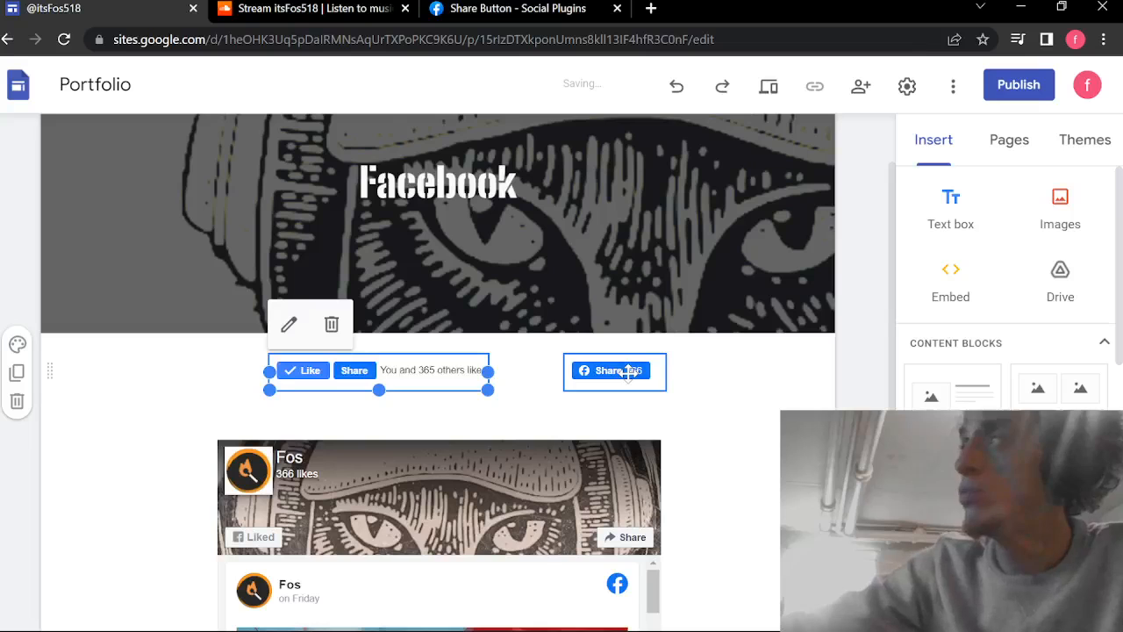
drag(572, 382, 558, 383)
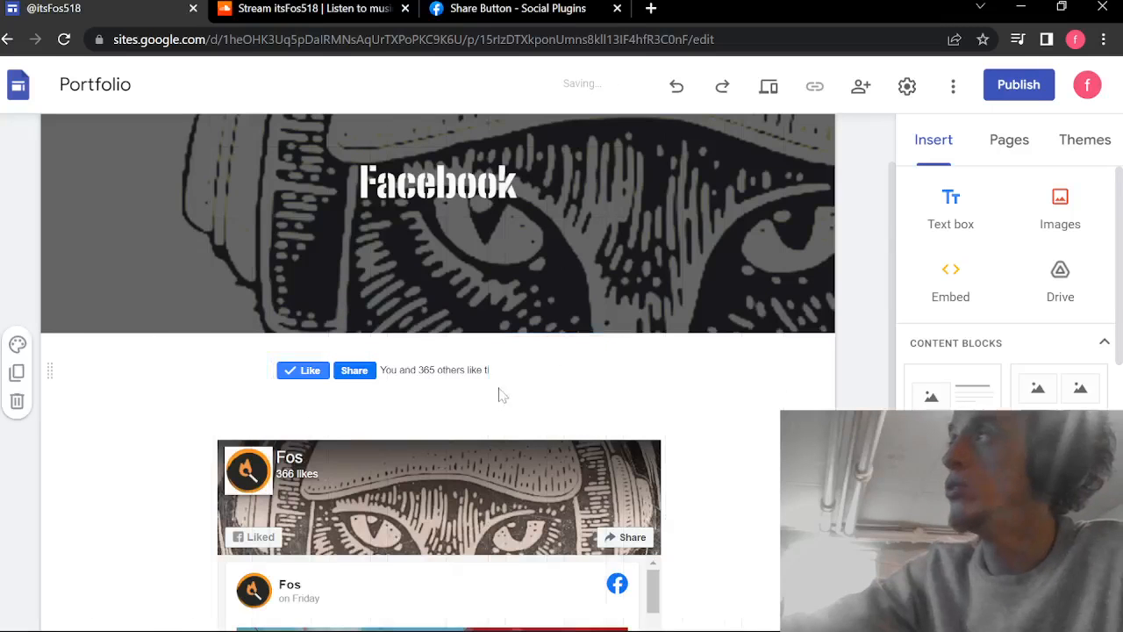
click(385, 378)
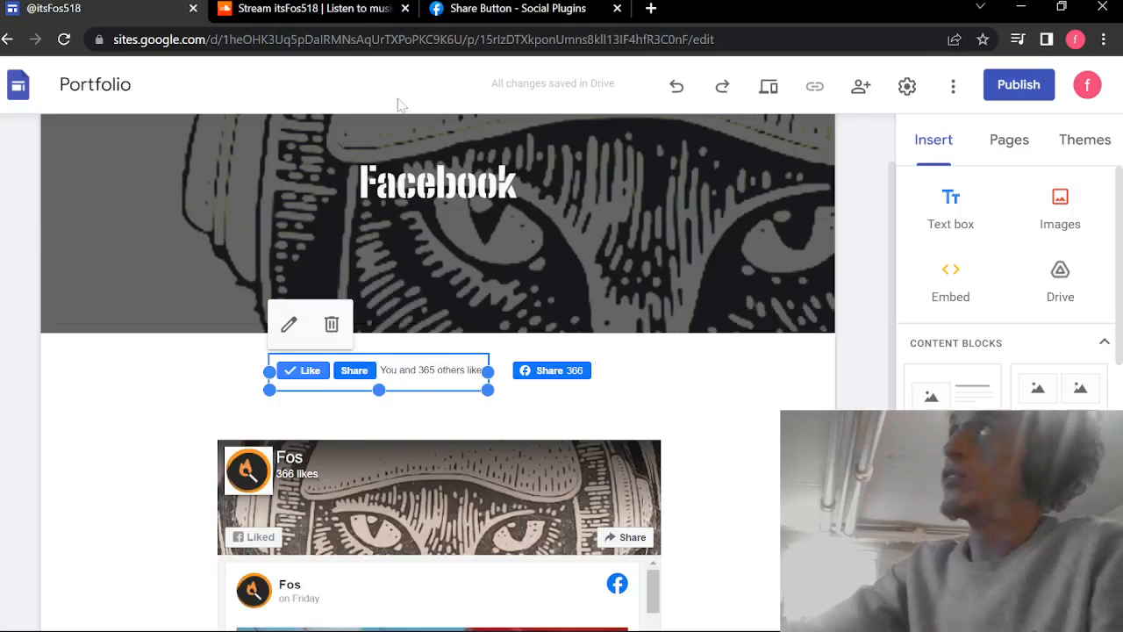
Step: Add a new page named "mUSIC" to the site
scroll(594, 267, down, 4)
scroll(594, 266, up, 5)
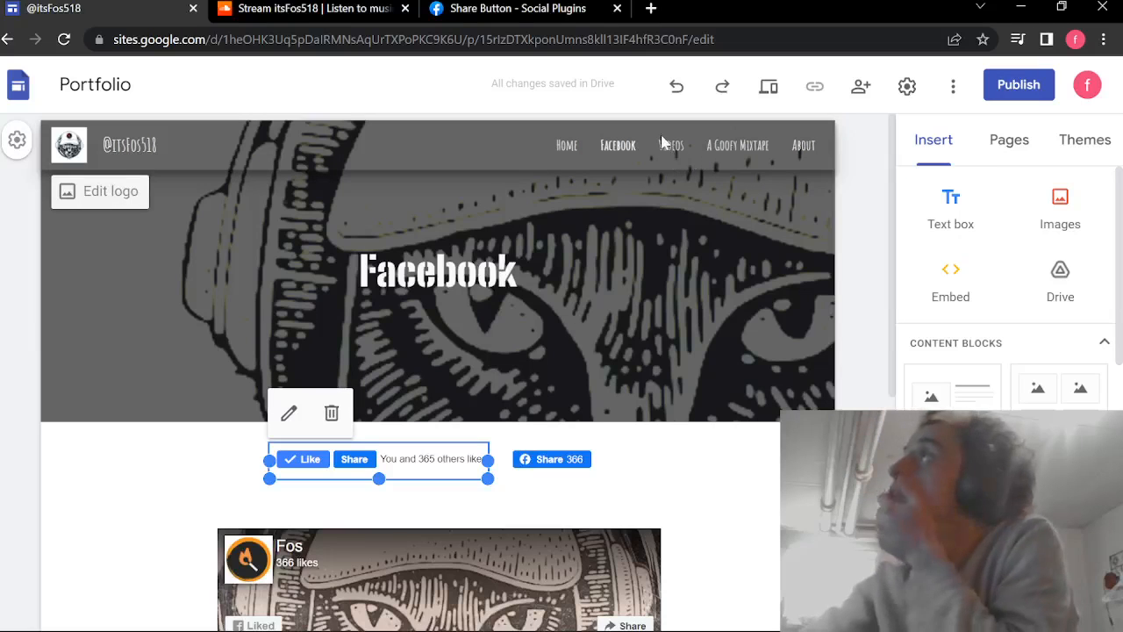
click(1005, 139)
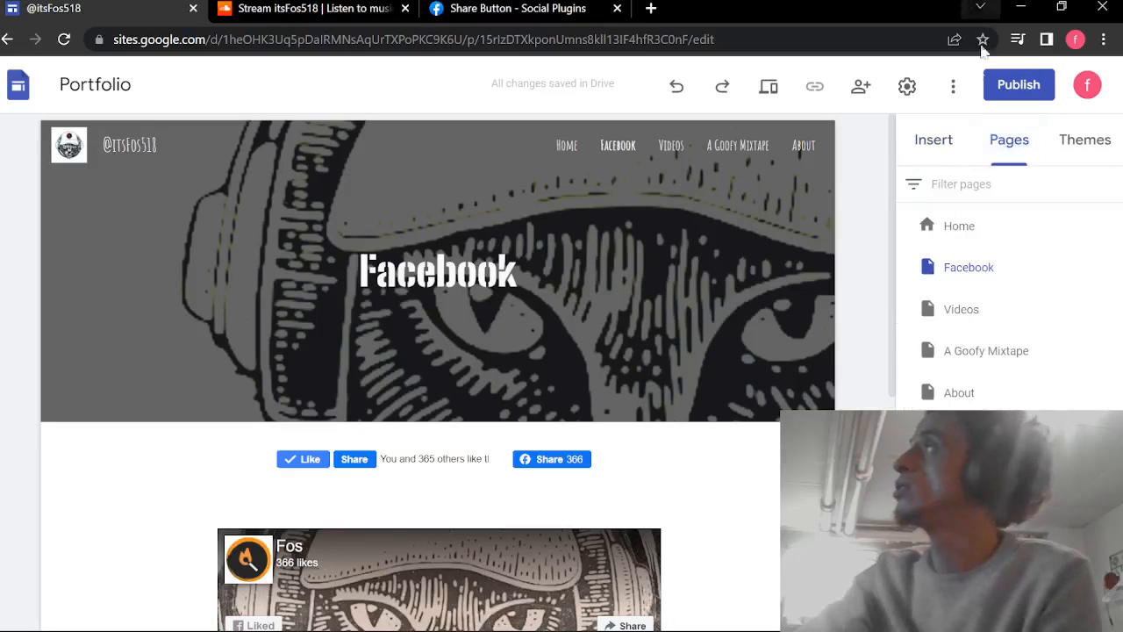
click(1009, 600)
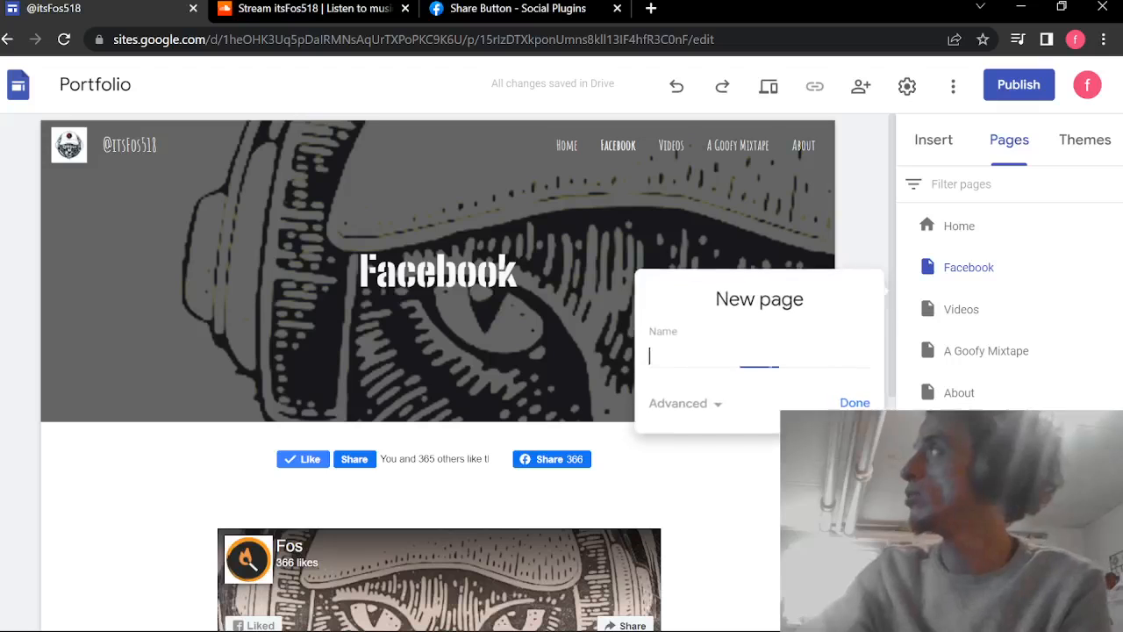
text(mUS)
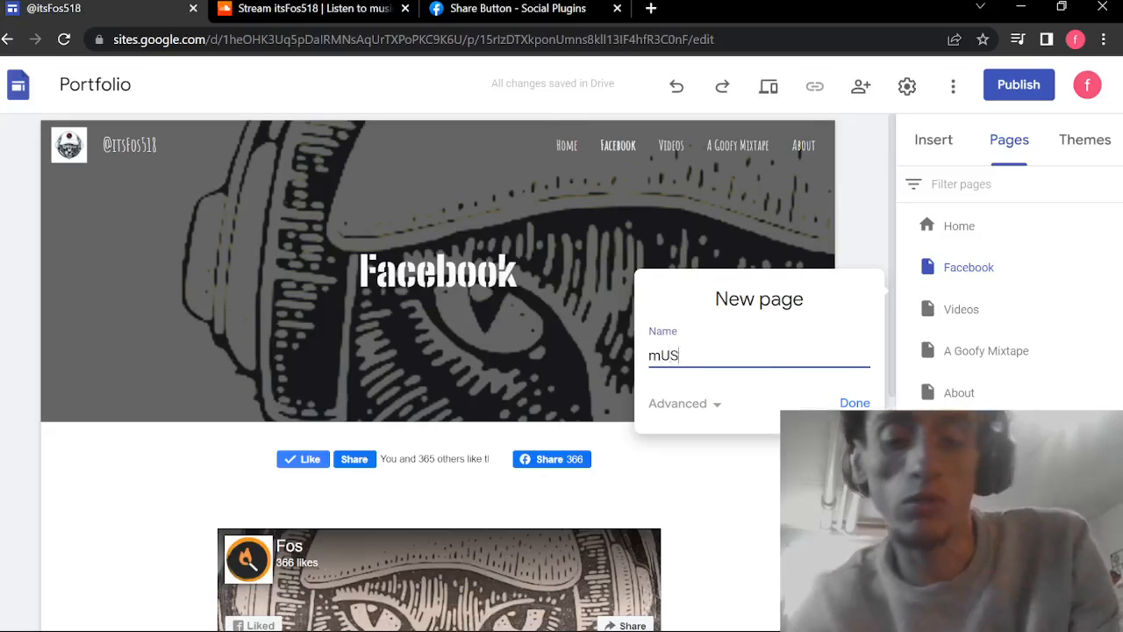
text(IC)
key(Return)
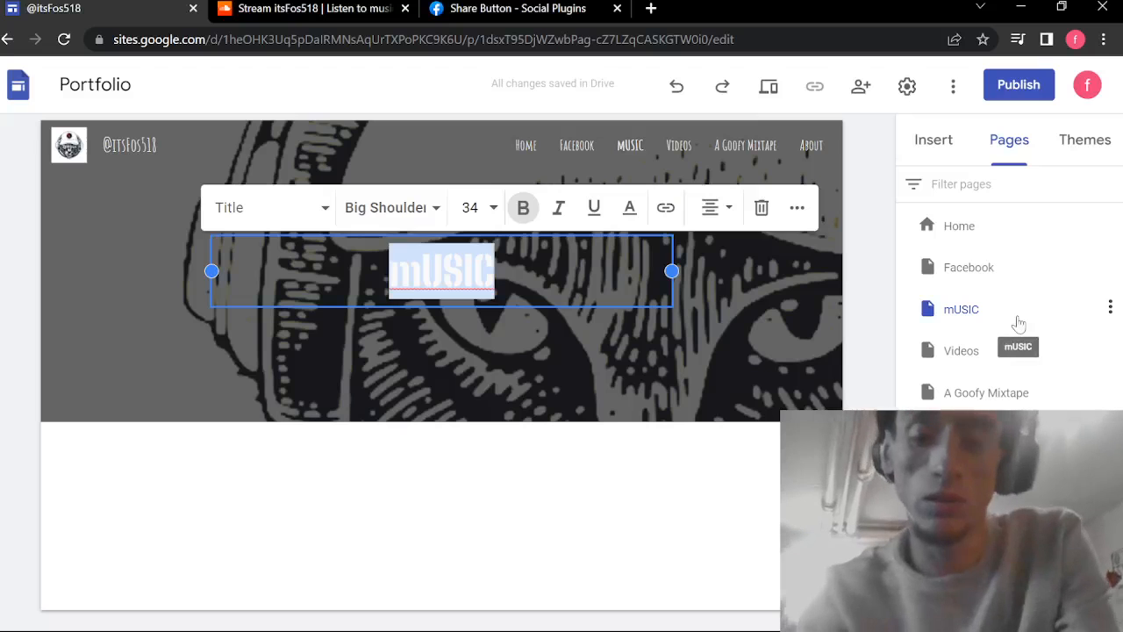
Step: Replace the new page's header title with "Music"
key(BackSpace)
text(Music)
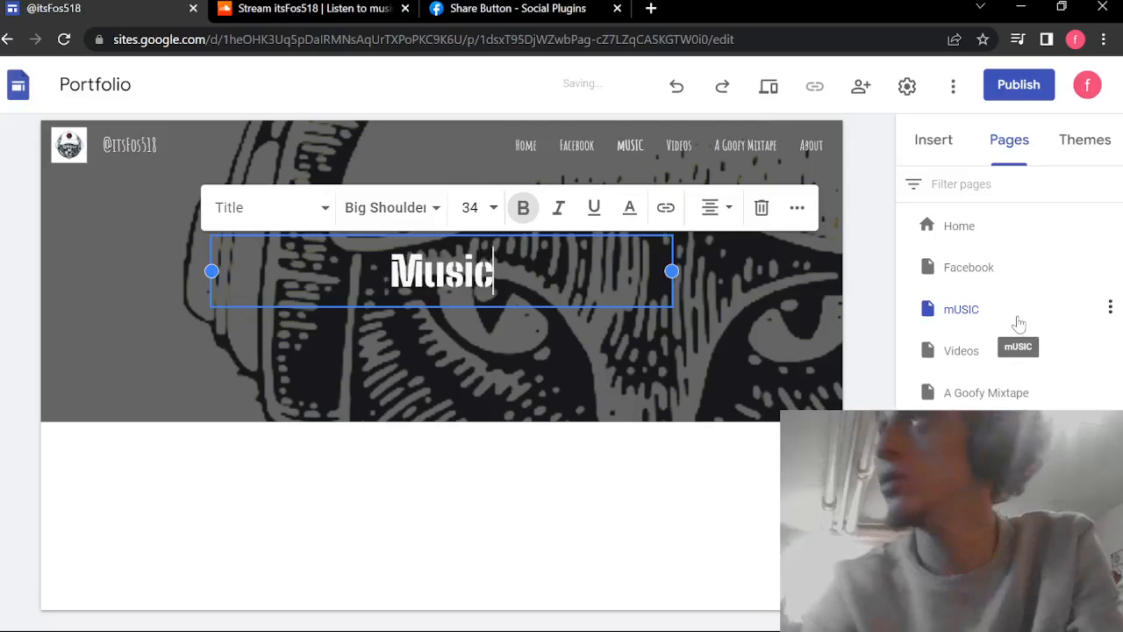
click(821, 527)
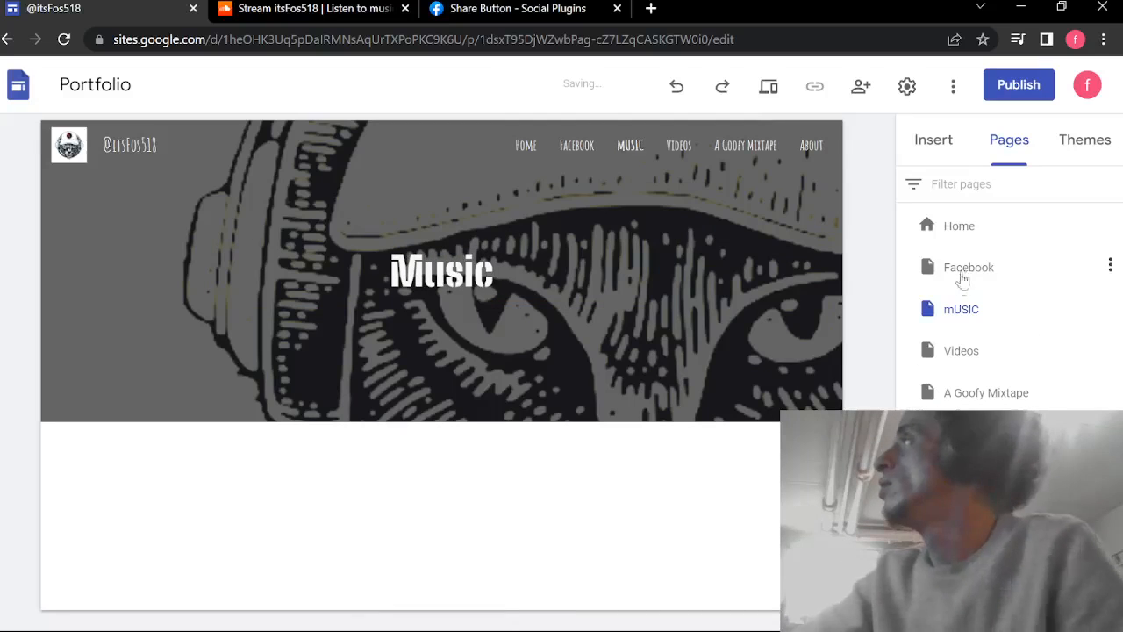
Step: Rename the "mUSIC" page to "Music" in the site's page list
click(952, 324)
double_click(1012, 311)
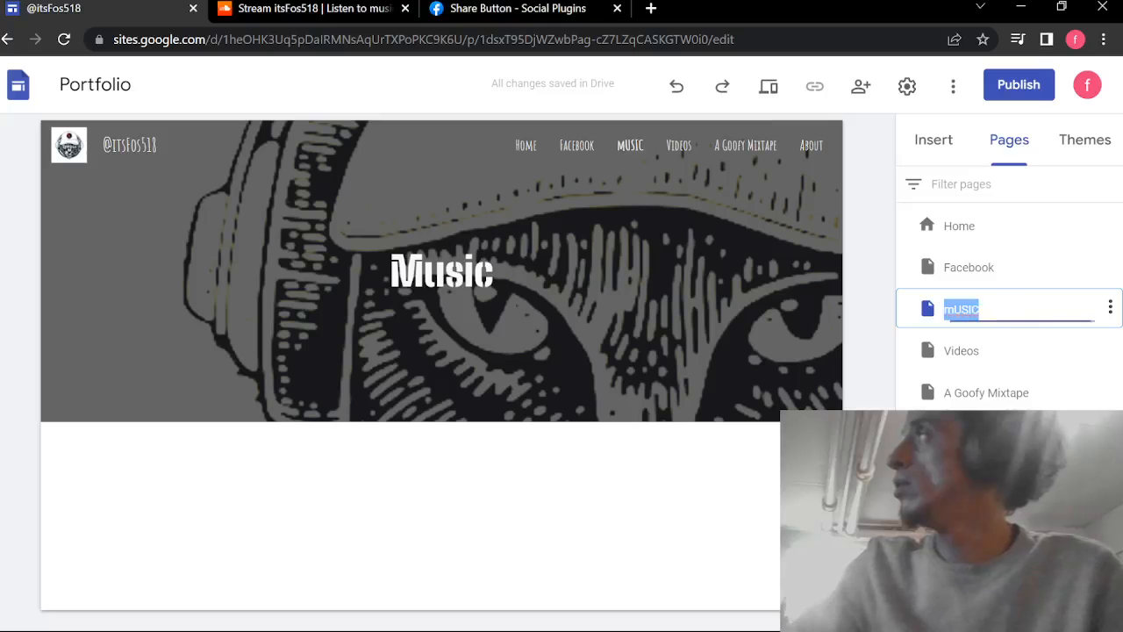
text(Music)
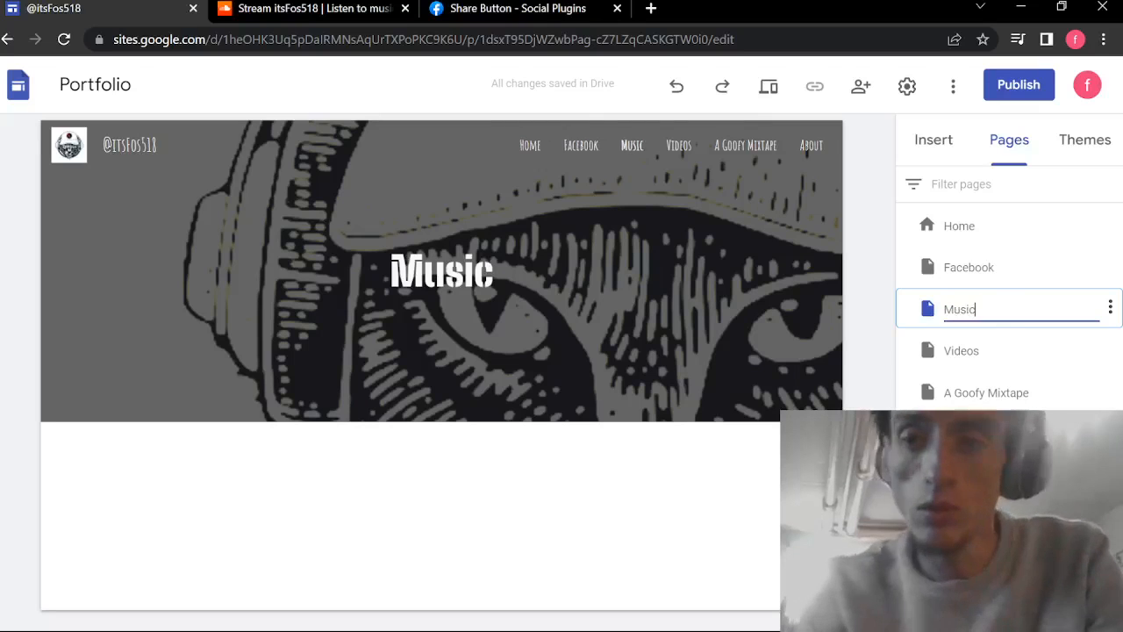
key(Return)
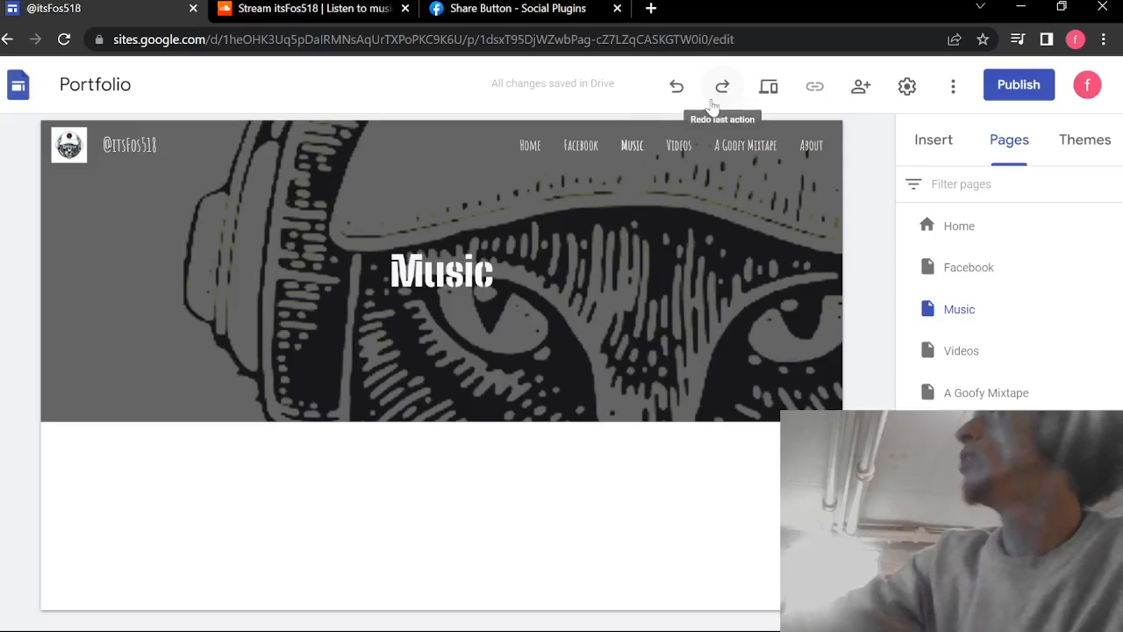
Step: Switch to SoundCloud and open the Buttons & Logos documentation on its Developers site
click(281, 11)
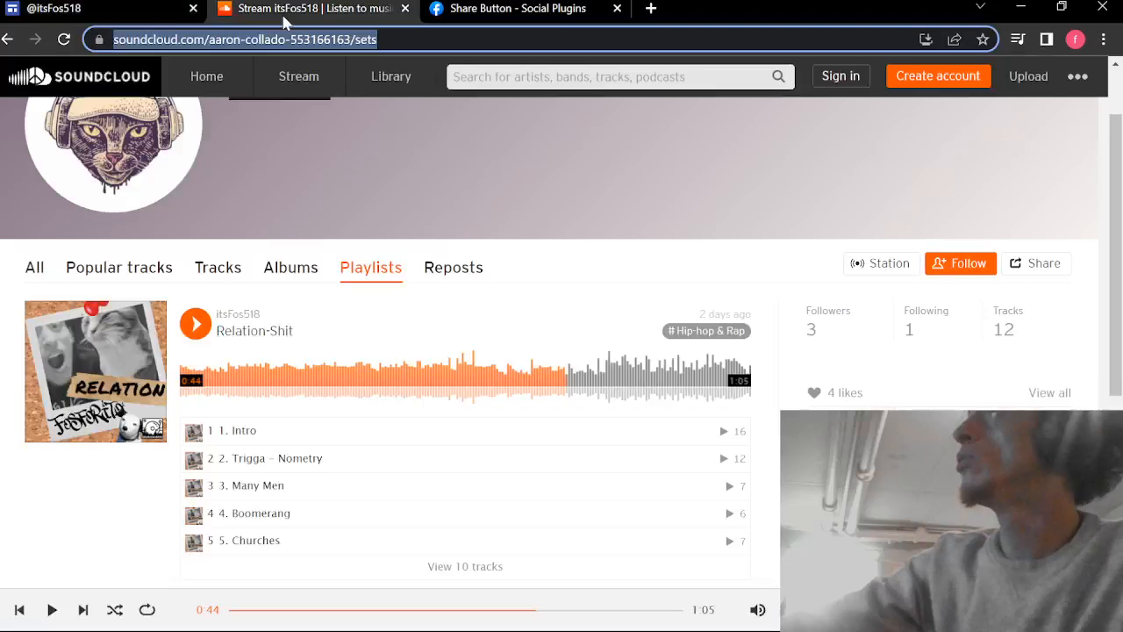
click(1072, 85)
click(1001, 317)
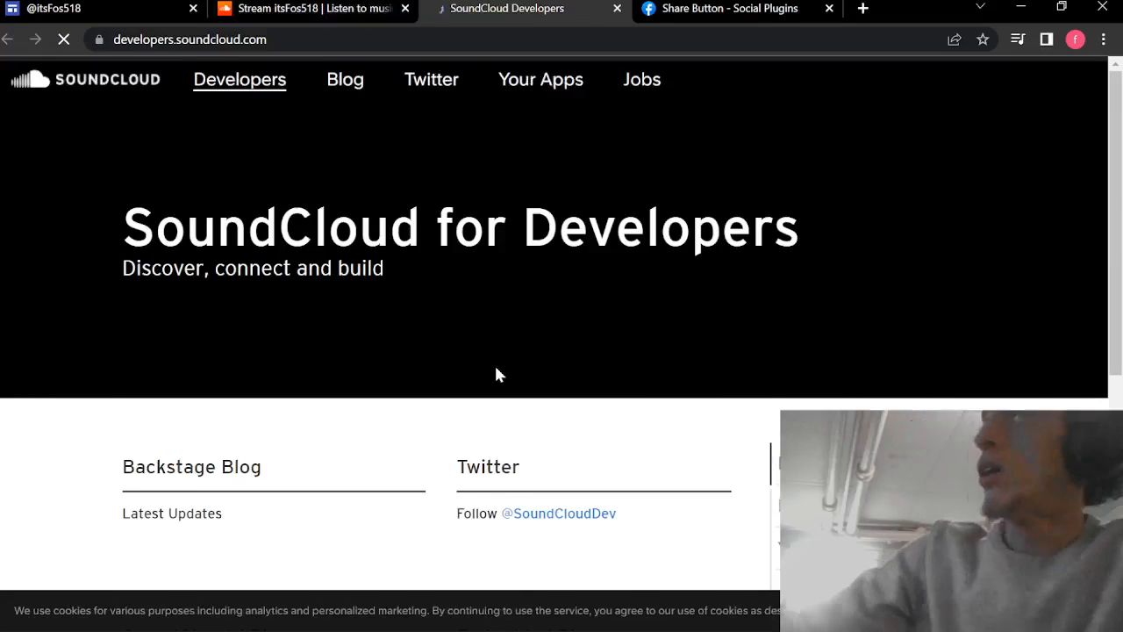
scroll(496, 375, down, 4)
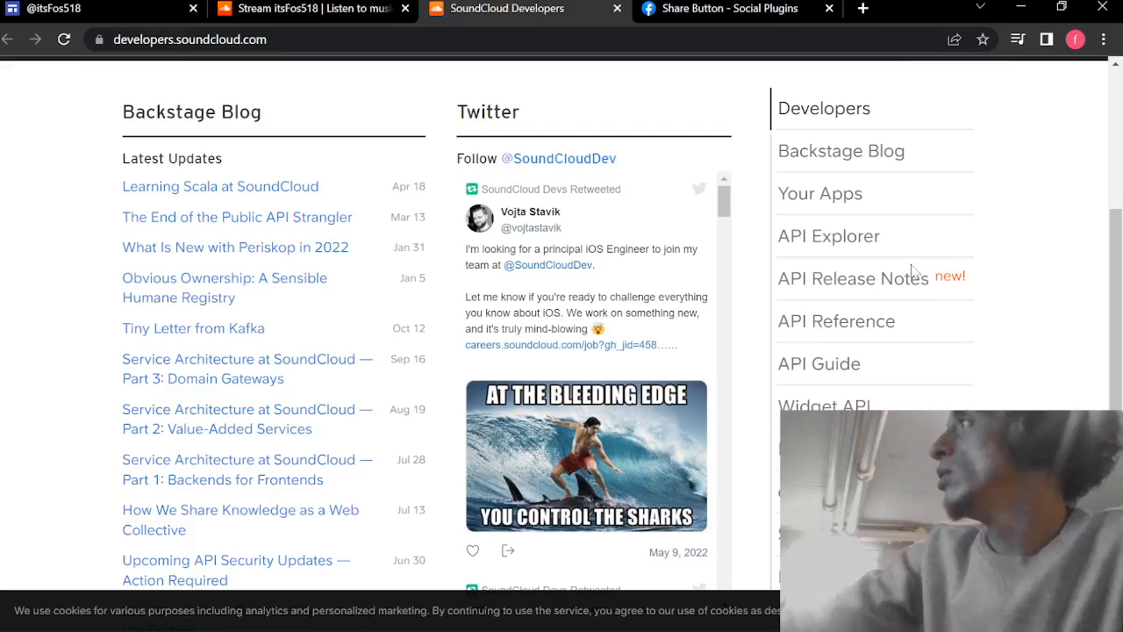
scroll(849, 394, down, 1)
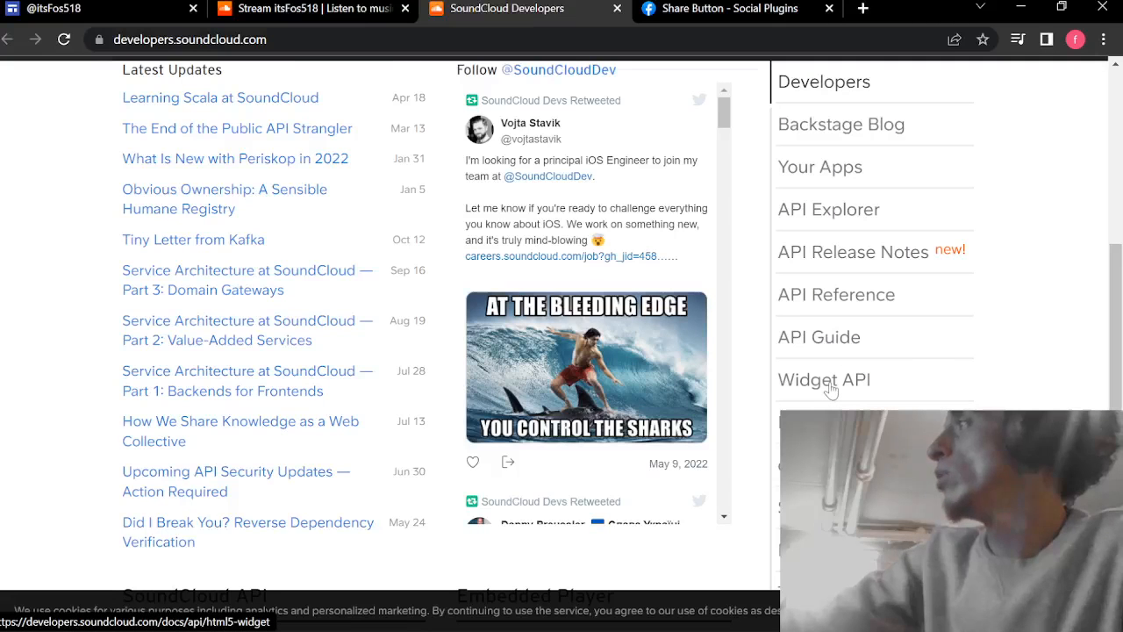
drag(829, 390, 1051, 360)
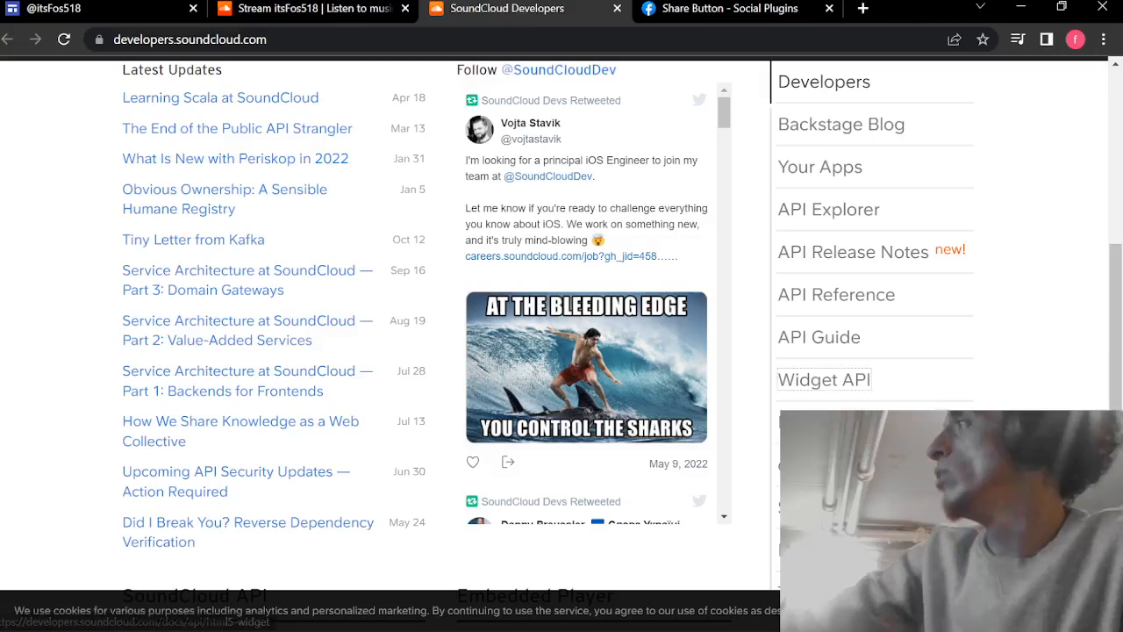
click(834, 422)
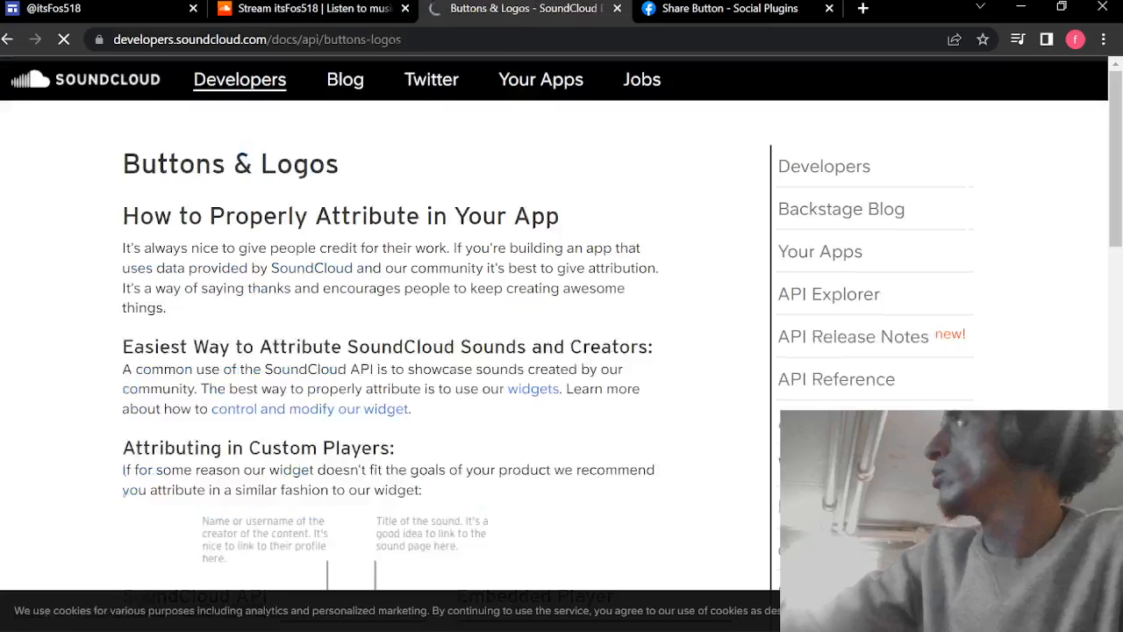
Step: Look through the Buttons & Logos documentation and open the linked social icons and widgets page
scroll(384, 526, down, 3)
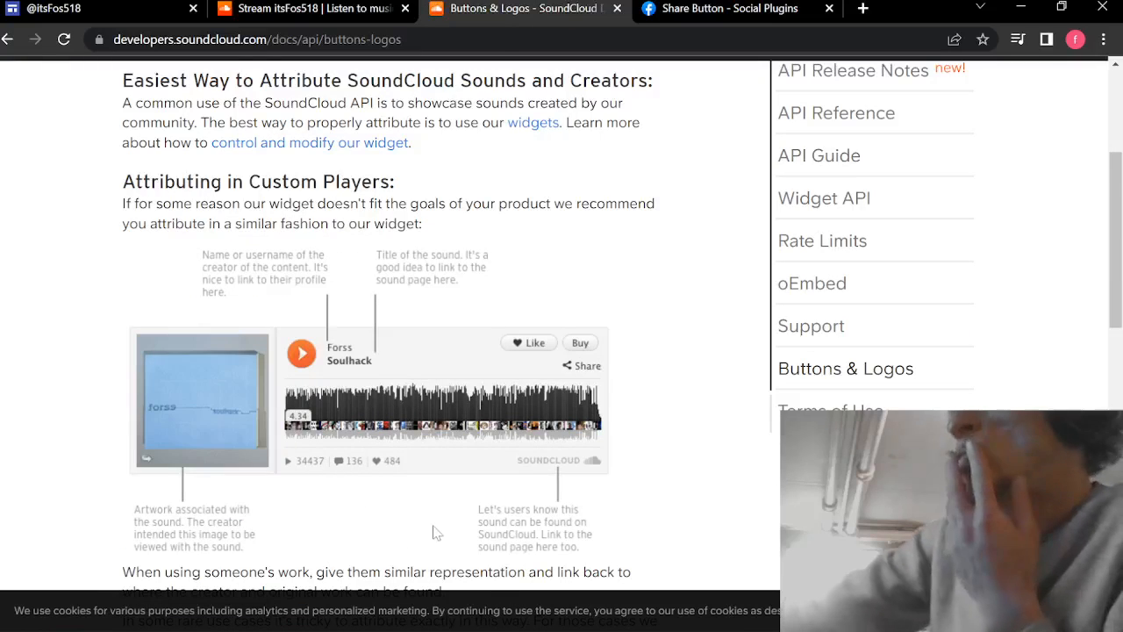
scroll(383, 526, down, 3)
scroll(439, 541, down, 4)
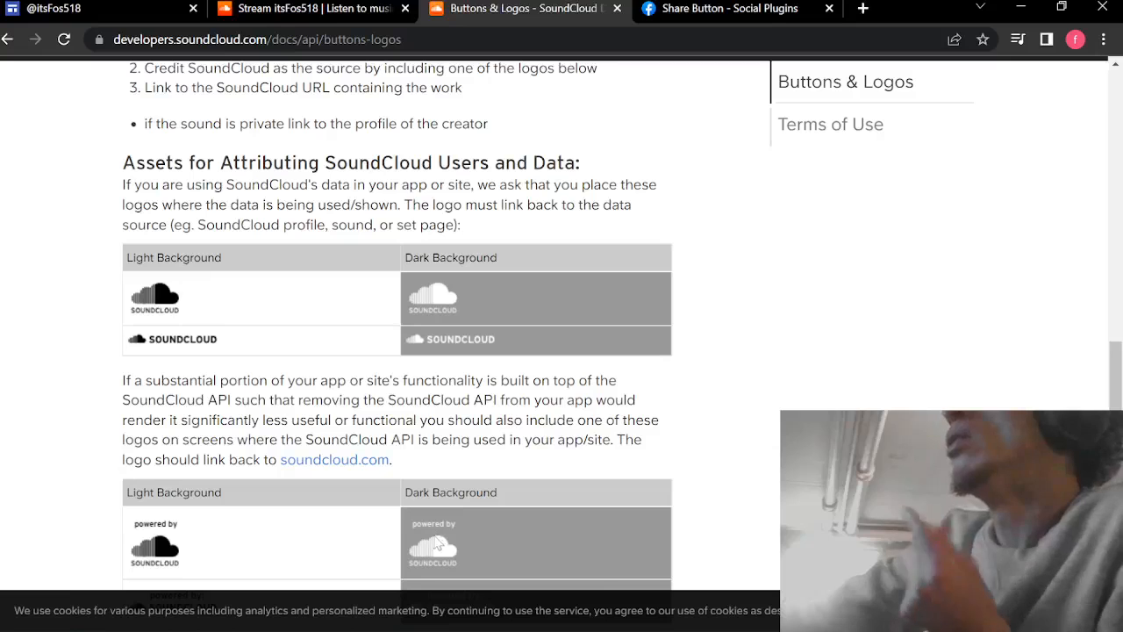
scroll(439, 542, down, 1)
scroll(436, 542, down, 2)
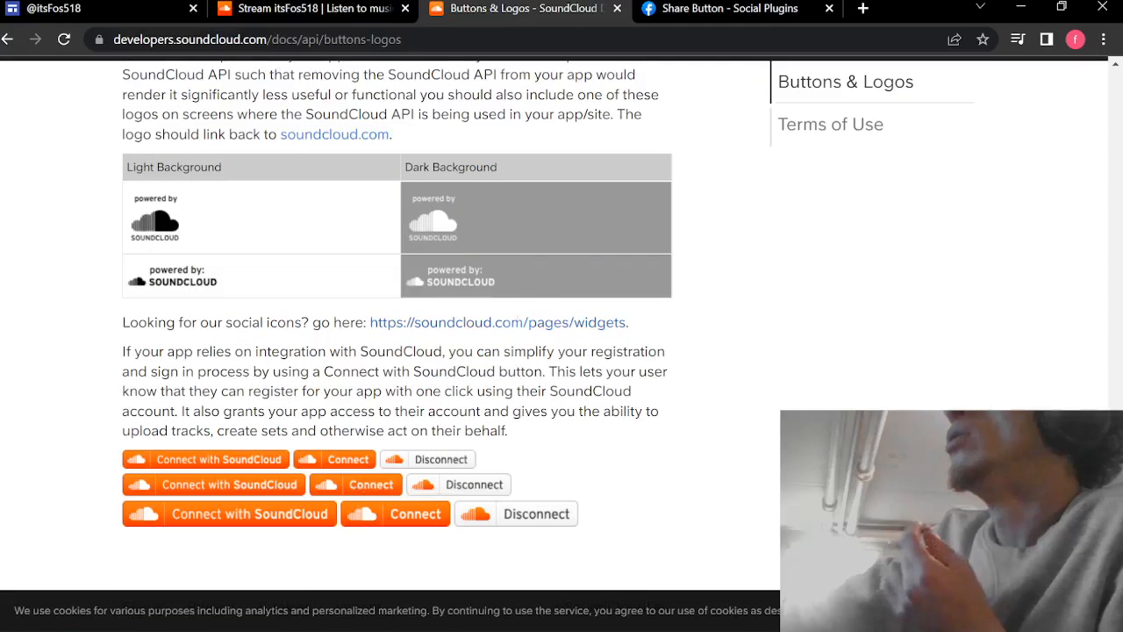
click(518, 328)
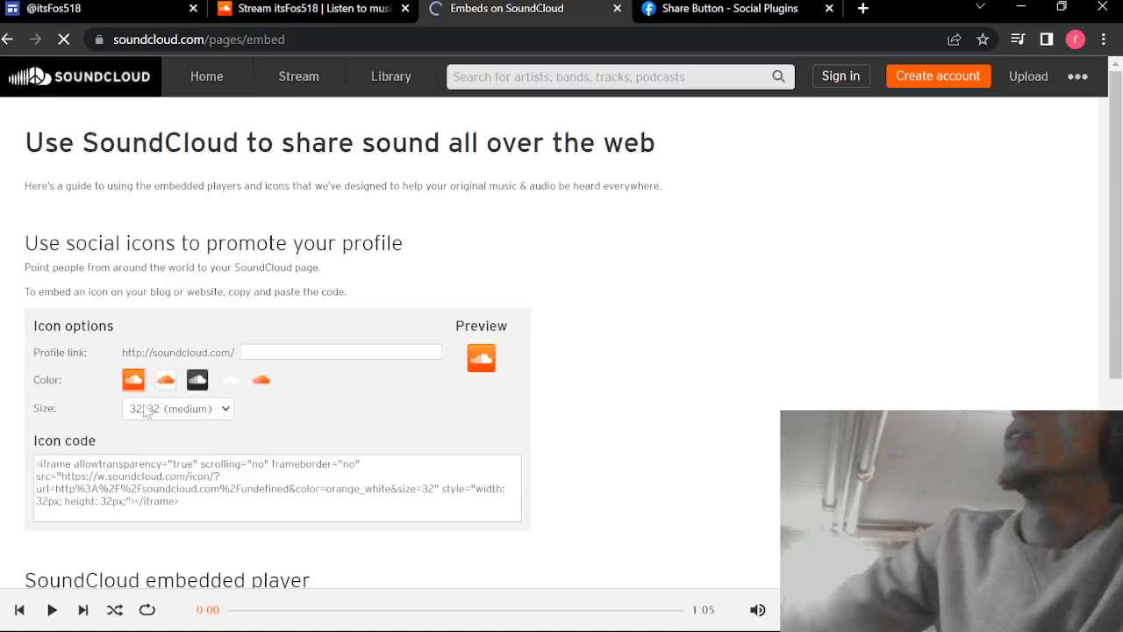
scroll(146, 412, down, 1)
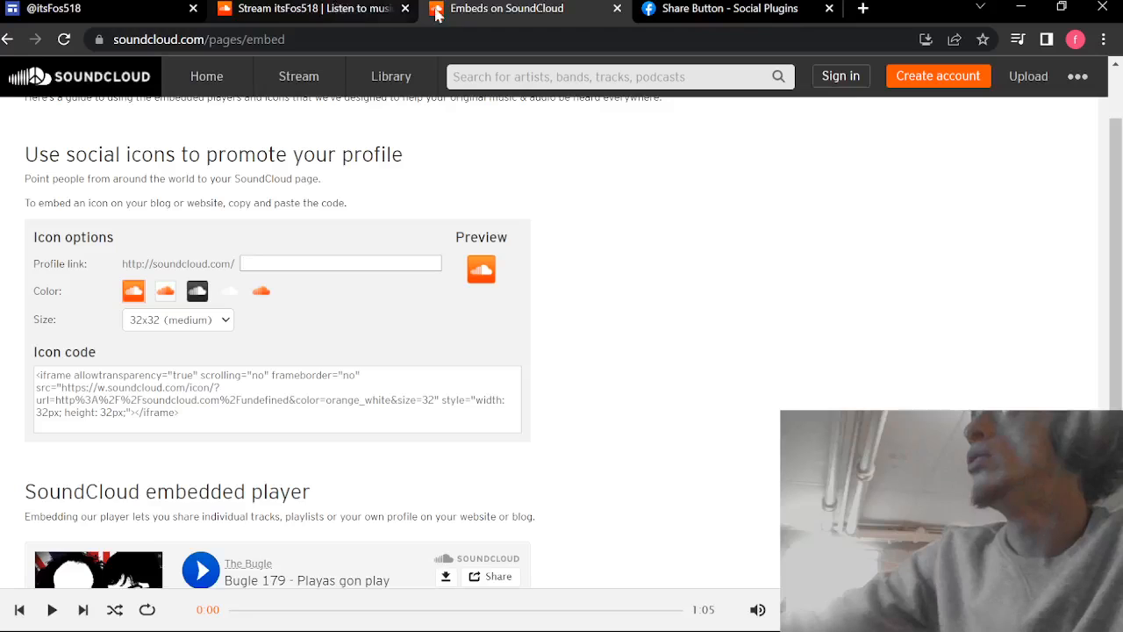
Step: Copy the artist's SoundCloud profile address and return to the Embeds on SoundCloud page
click(301, 9)
scroll(315, 214, up, 1)
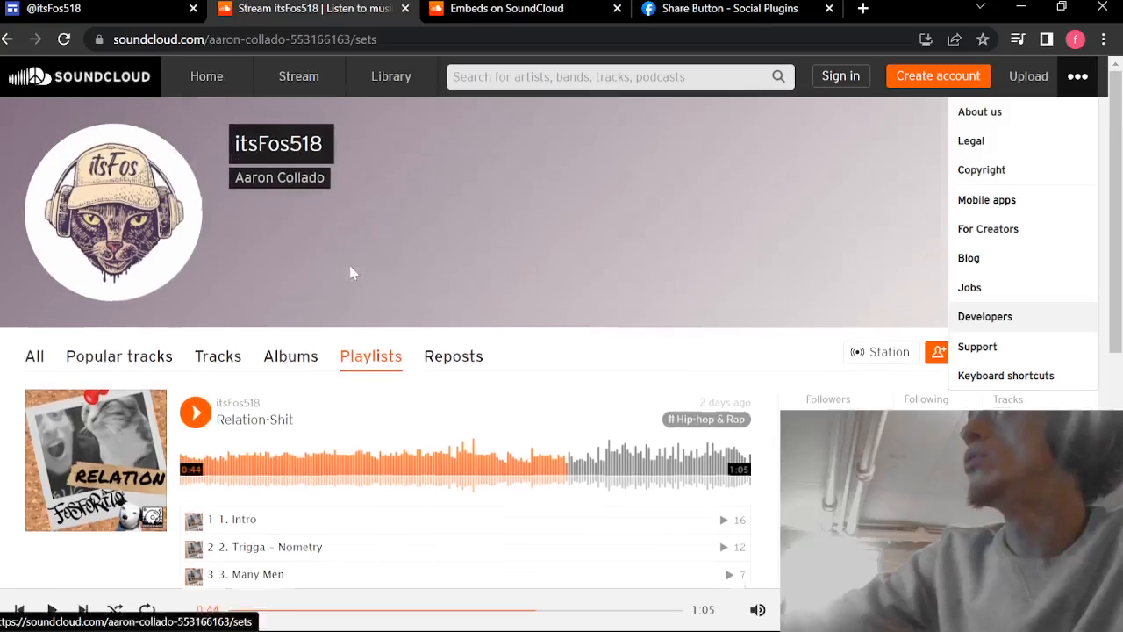
drag(352, 38, 38, 55)
right_click(289, 39)
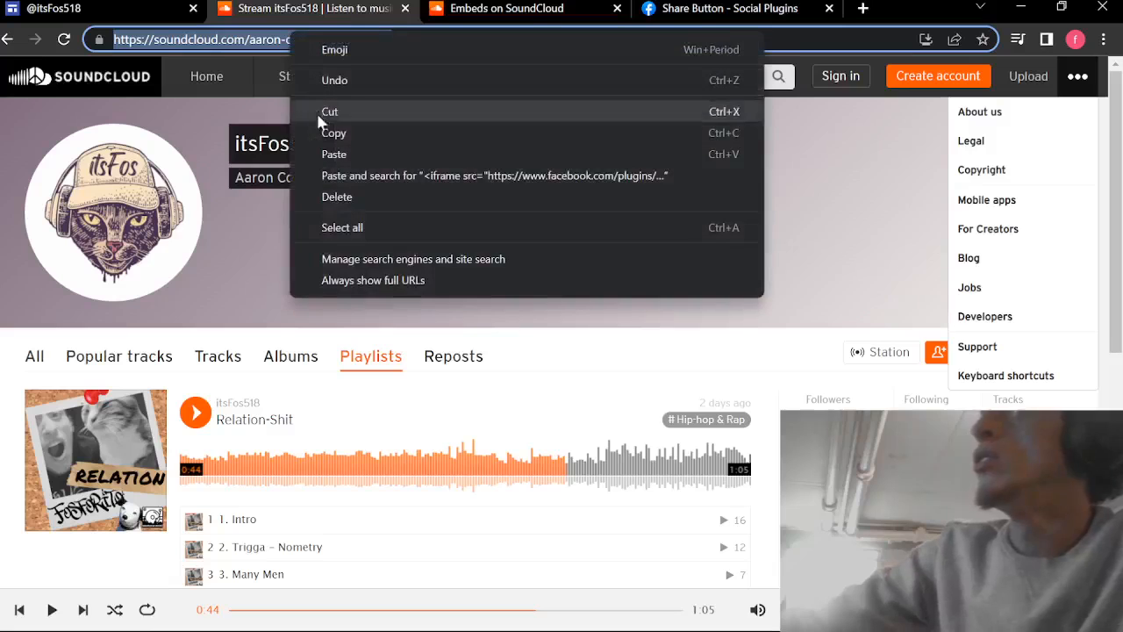
click(323, 133)
click(467, 7)
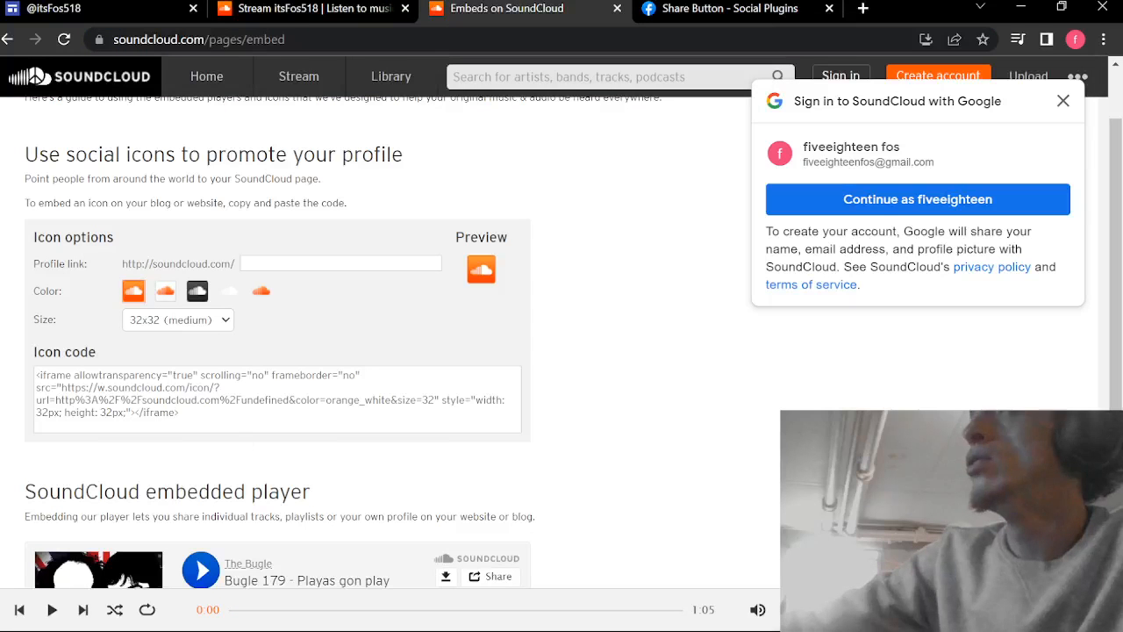
Step: Fill in the icon's profile link with the copied address, trimmed to the profile identifier, to generate the icon code
right_click(289, 263)
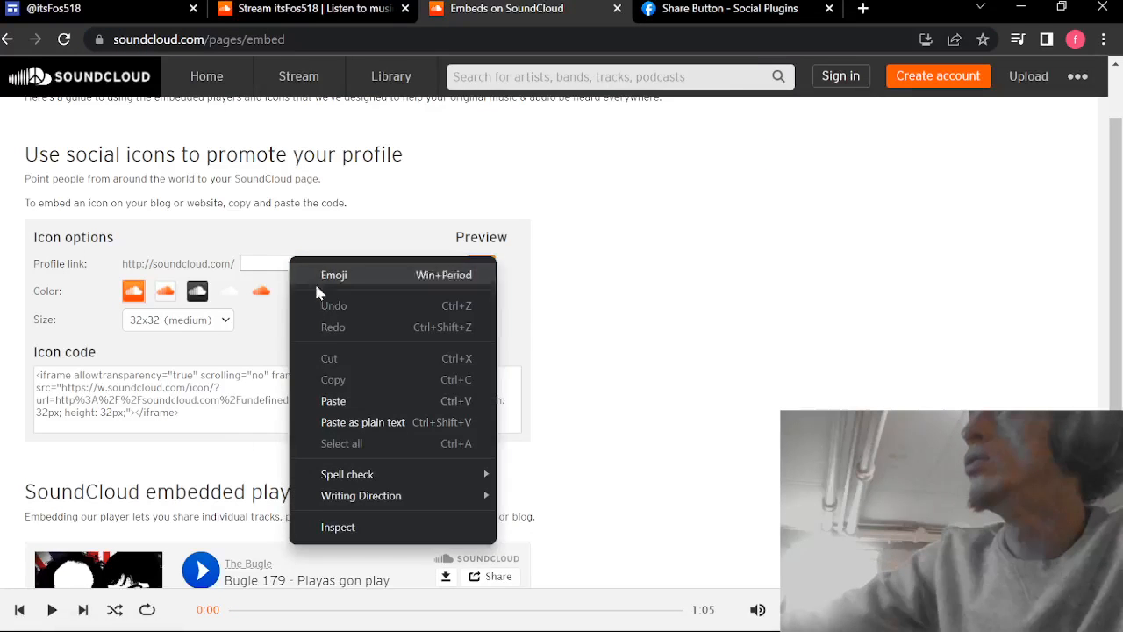
click(329, 398)
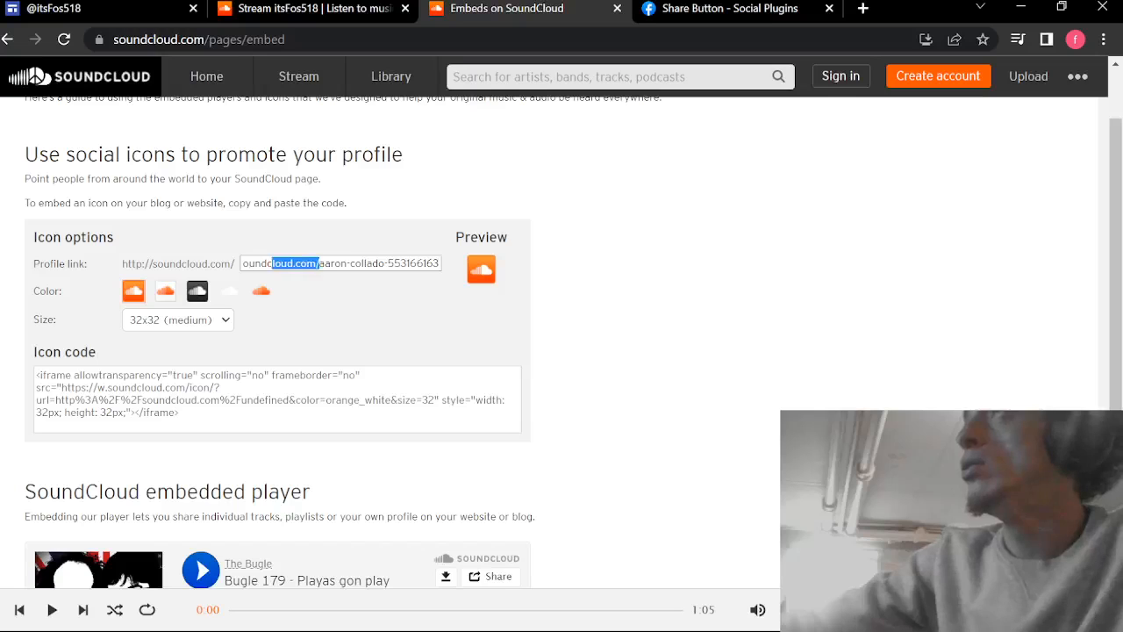
drag(272, 263, 235, 263)
key(BackSpace)
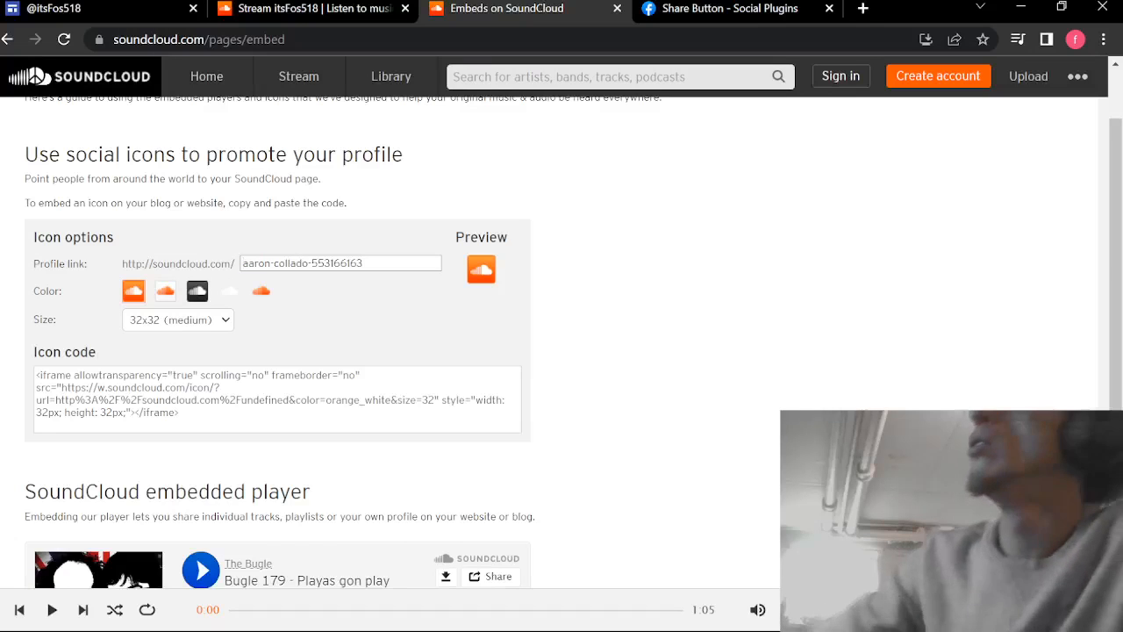
click(335, 288)
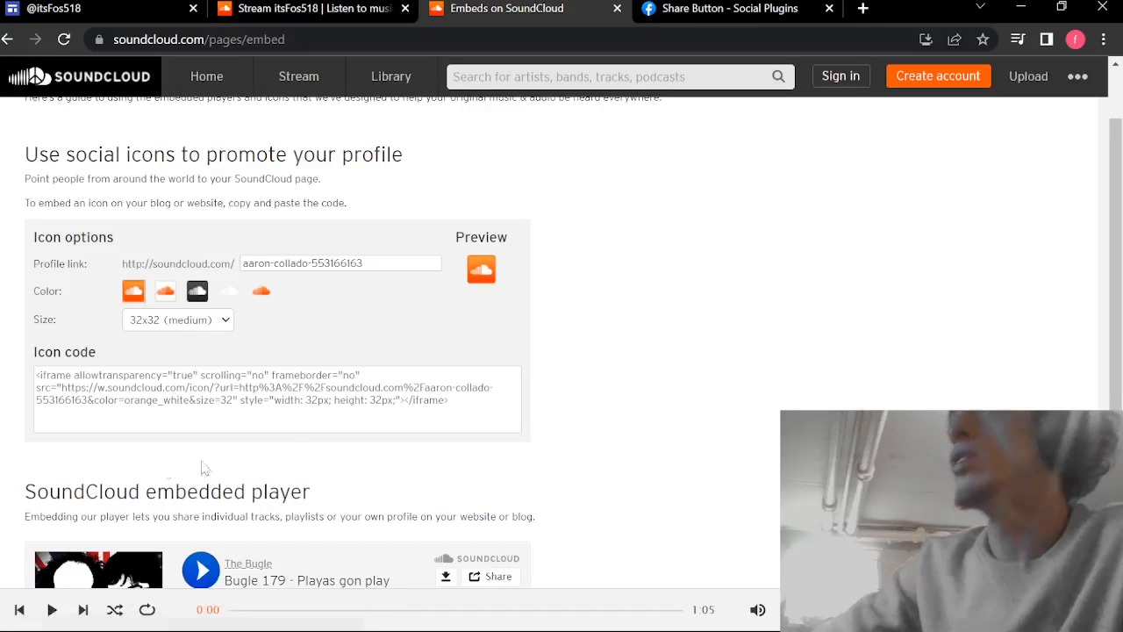
Step: Review the embedded player instructions and select the generated icon code on the Embeds page
scroll(131, 486, down, 4)
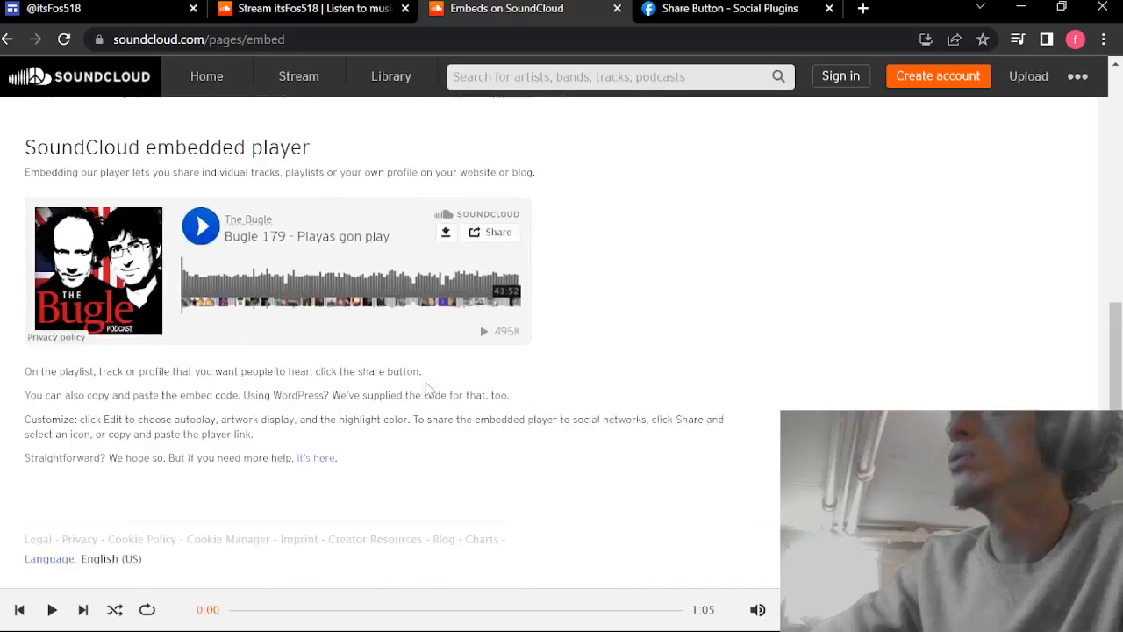
scroll(131, 486, up, 3)
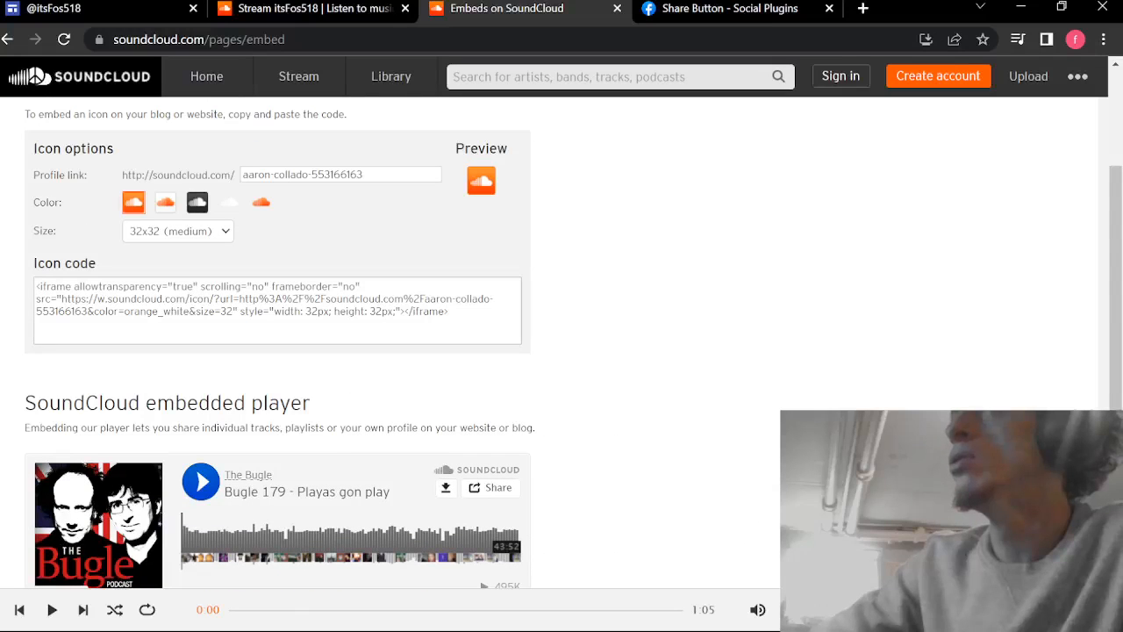
key(ctrl+a)
scroll(468, 424, down, 3)
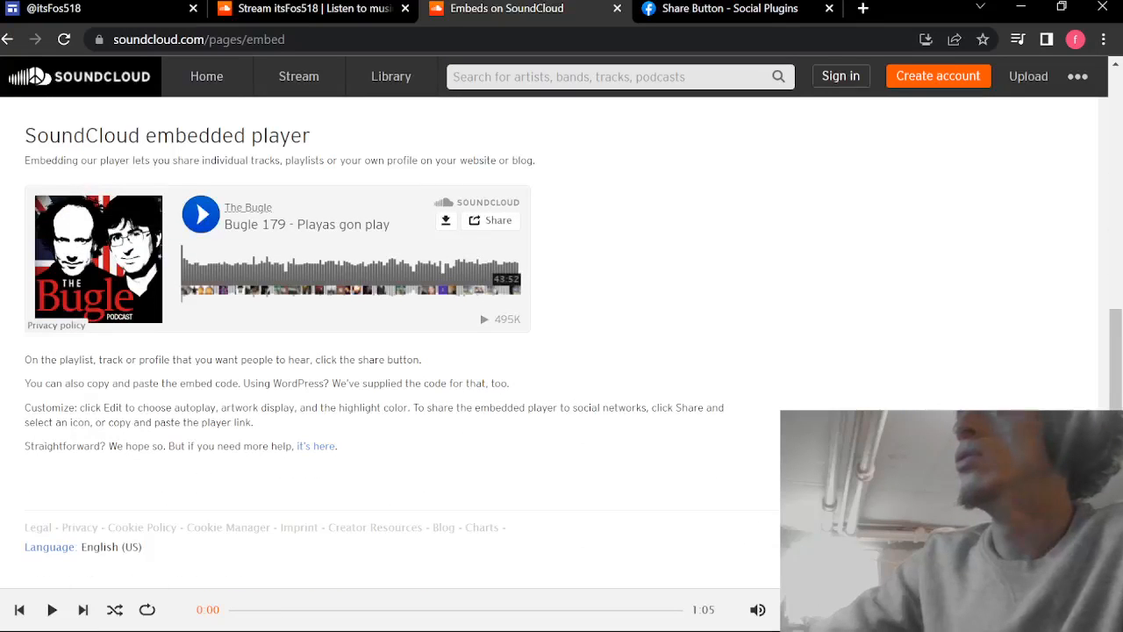
scroll(295, 511, up, 4)
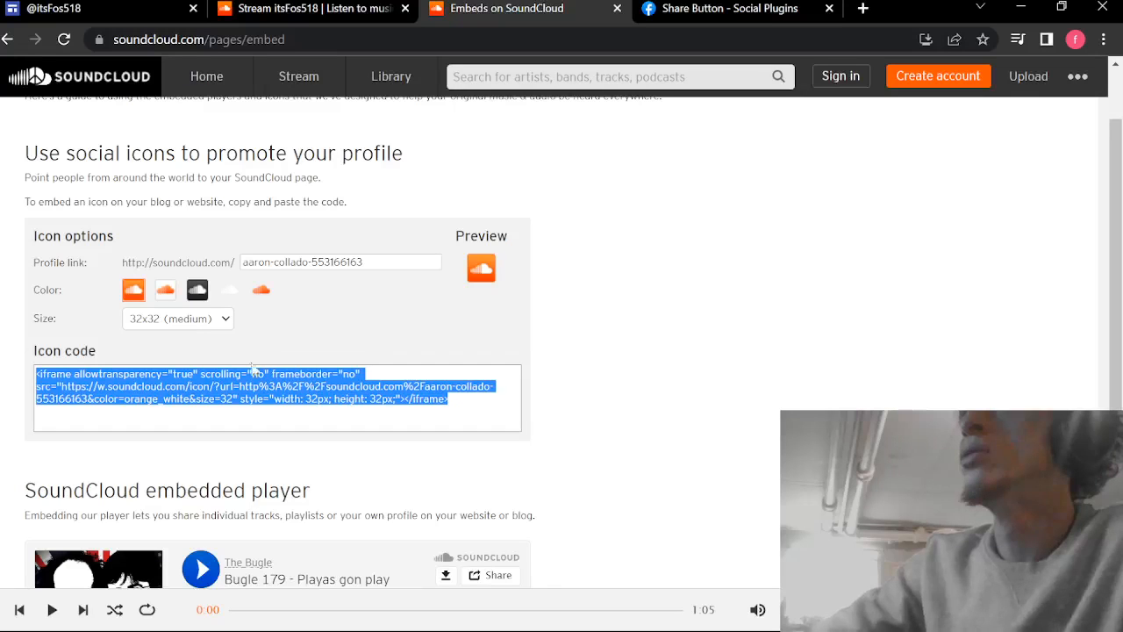
scroll(253, 369, up, 1)
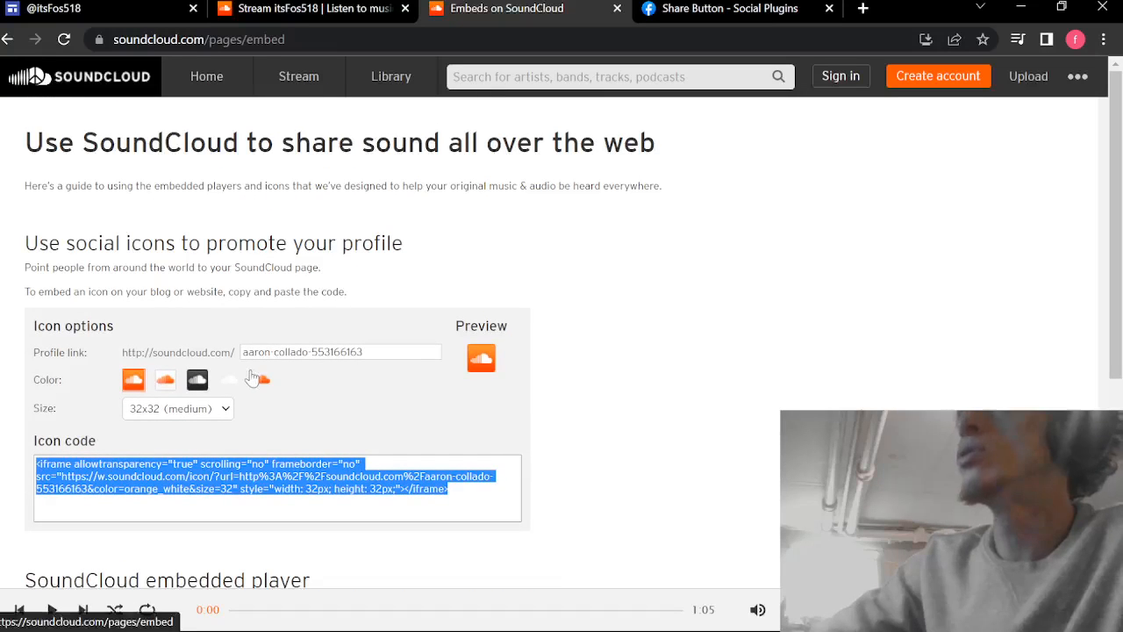
scroll(251, 377, down, 5)
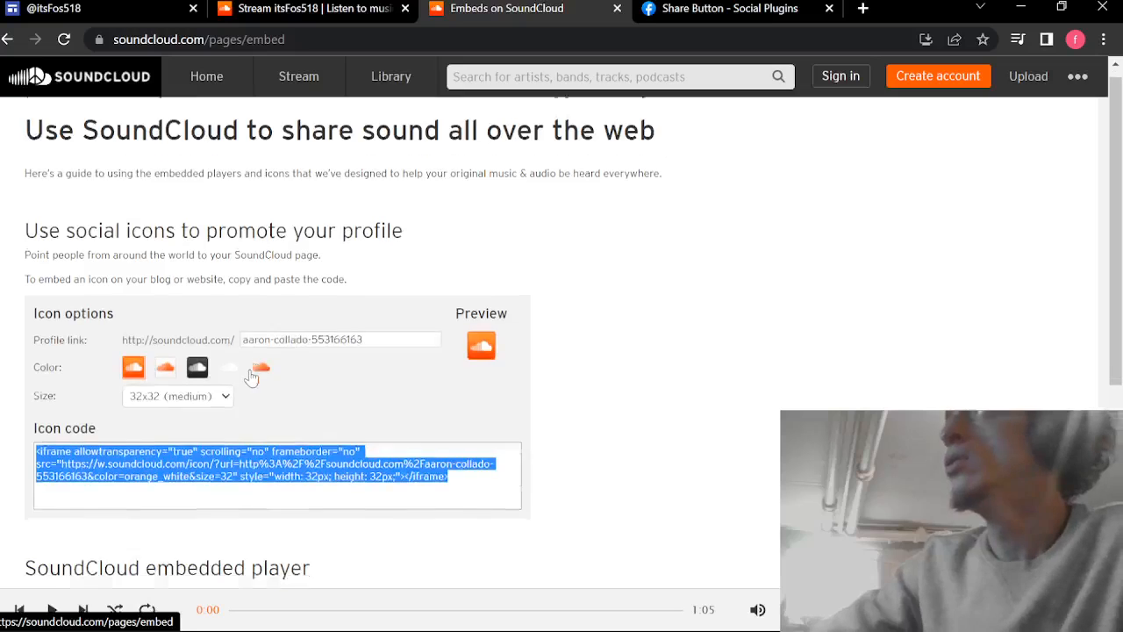
scroll(270, 413, up, 5)
scroll(269, 412, up, 1)
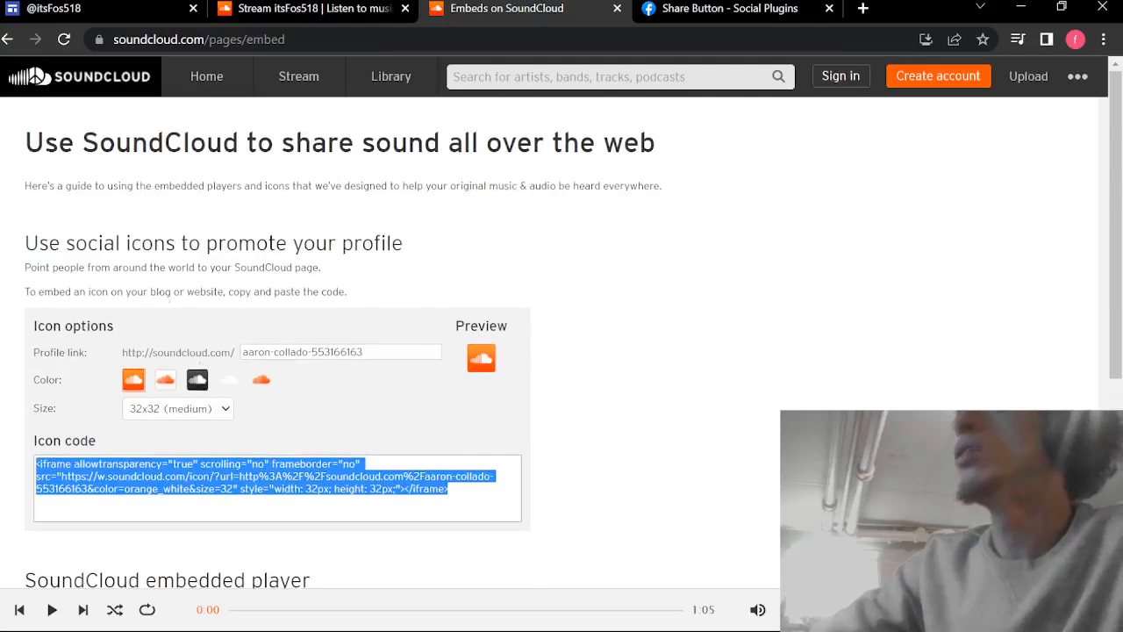
Step: Go back to the SoundCloud developer documentation and examine the oEmbed page's request example and parameters
click(8, 40)
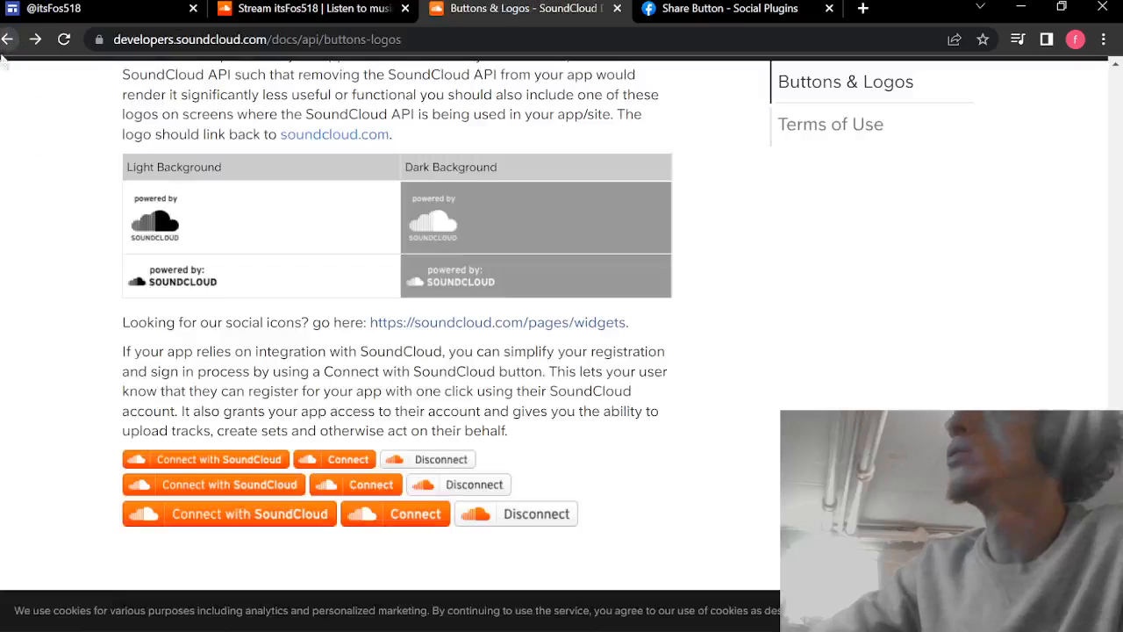
scroll(1040, 221, up, 10)
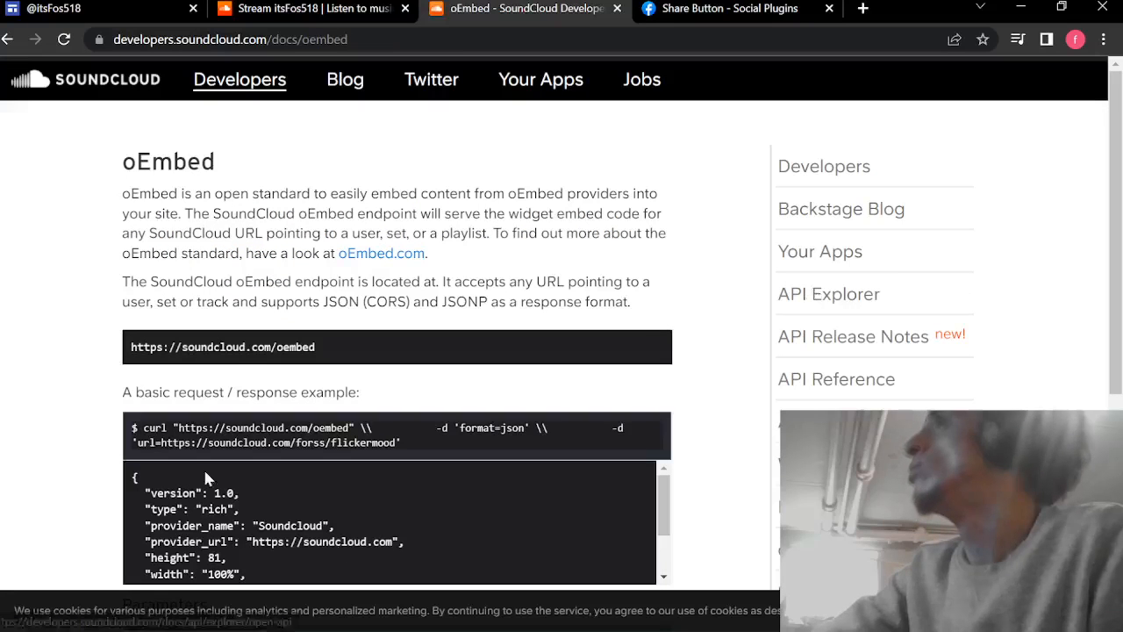
scroll(202, 470, down, 1)
scroll(201, 474, down, 1)
scroll(547, 414, down, 3)
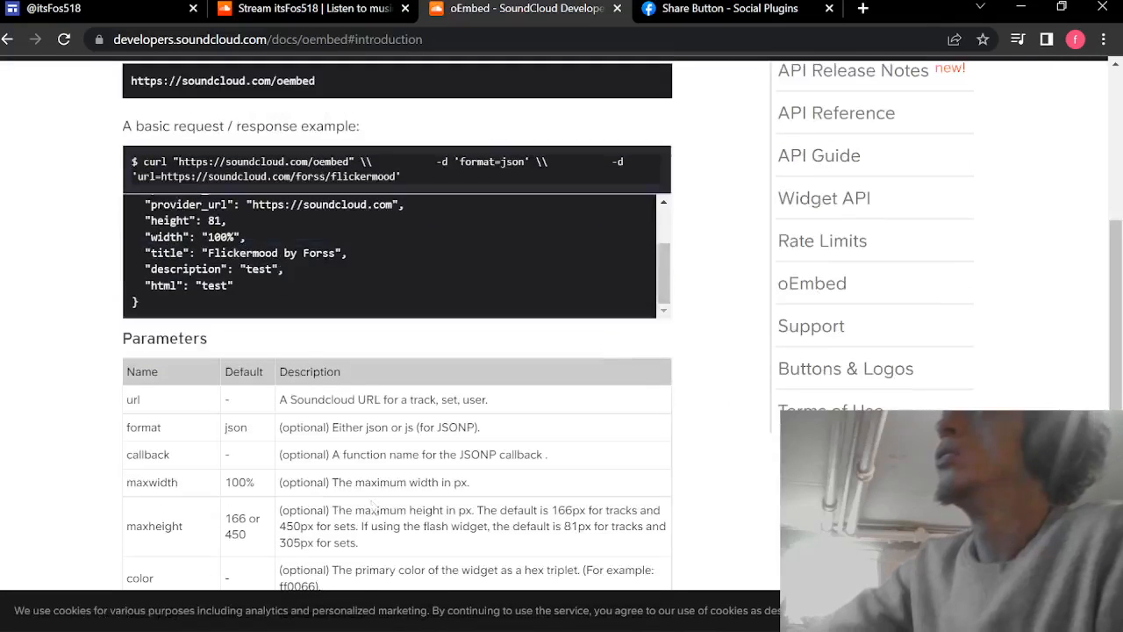
scroll(378, 347, up, 2)
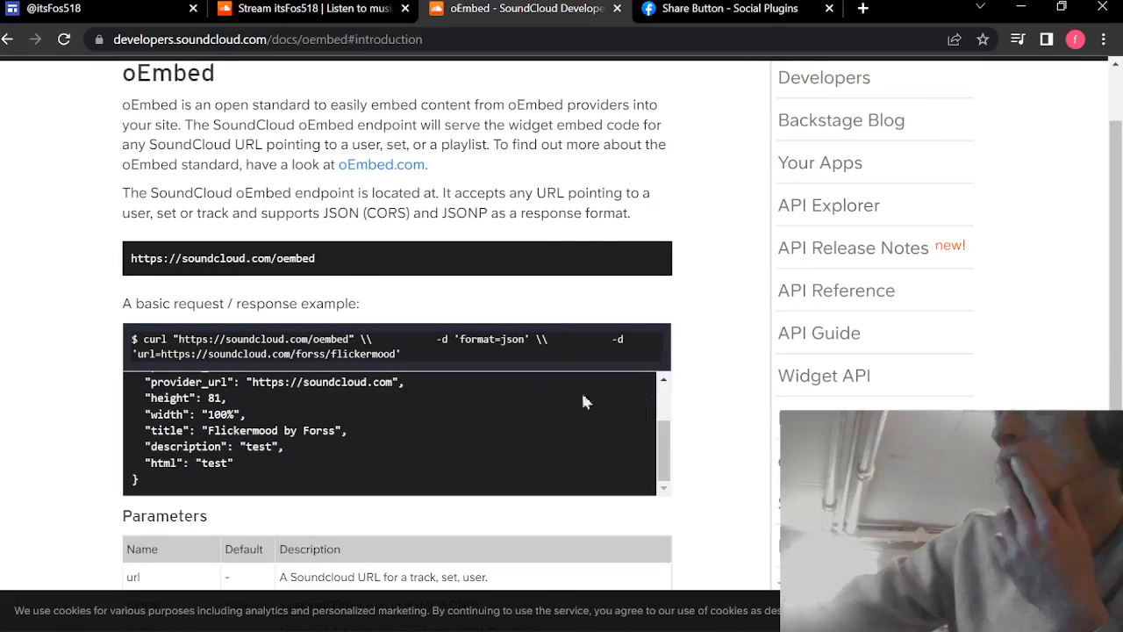
scroll(373, 462, down, 3)
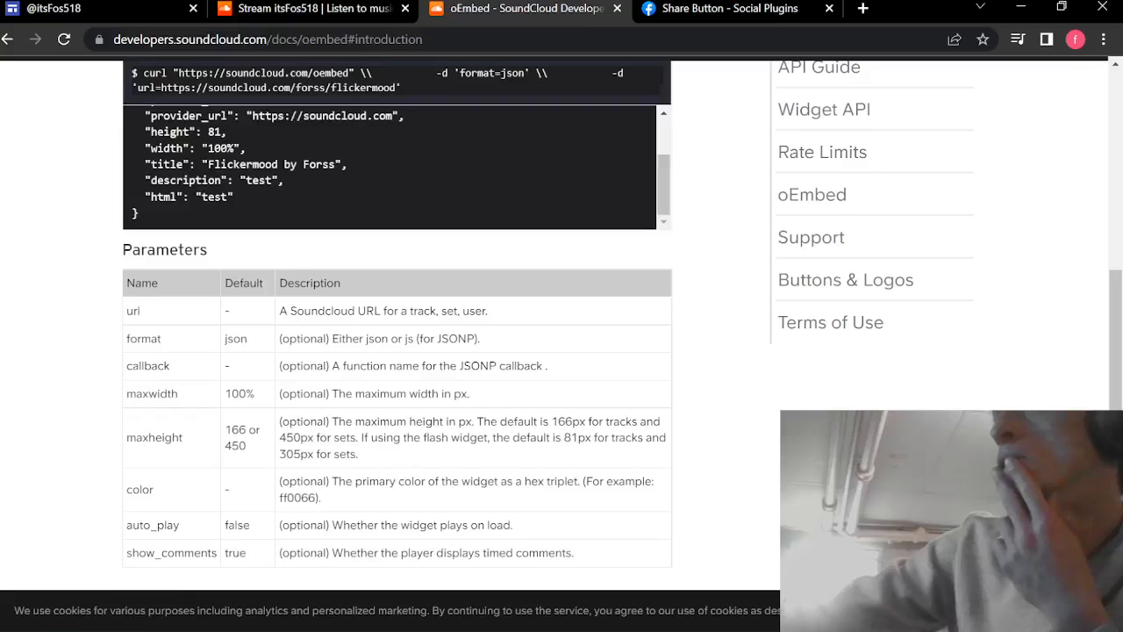
scroll(395, 351, down, 1)
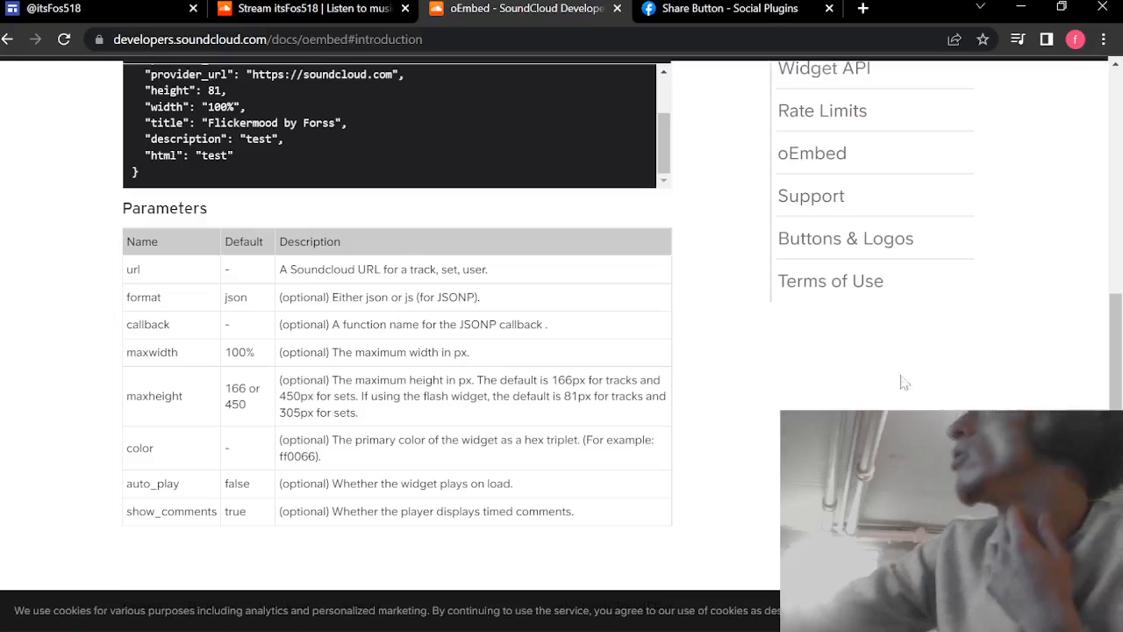
scroll(897, 202, up, 1)
scroll(896, 202, up, 1)
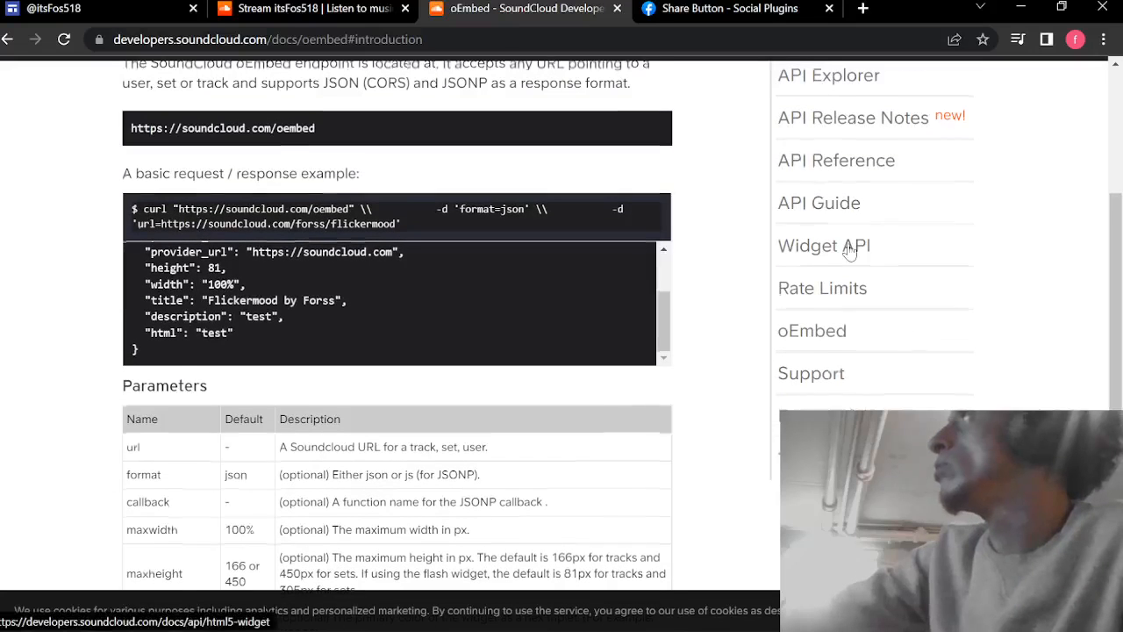
Step: Return to the artist's SoundCloud playlists and open the embed options for the Relation-Shit playlist
scroll(852, 243, up, 3)
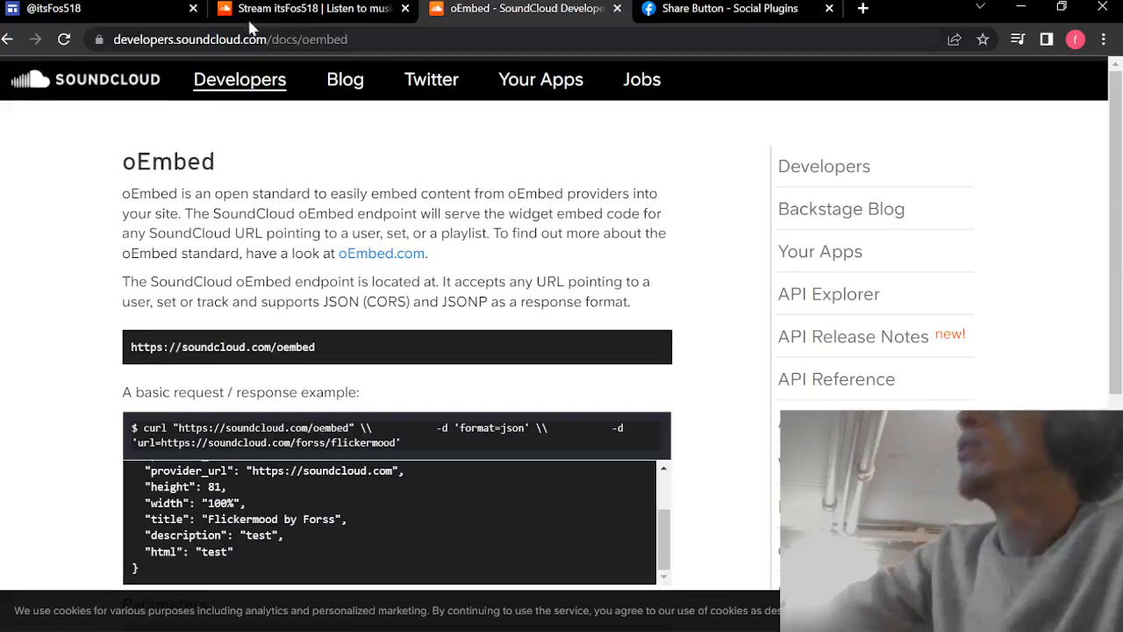
click(257, 11)
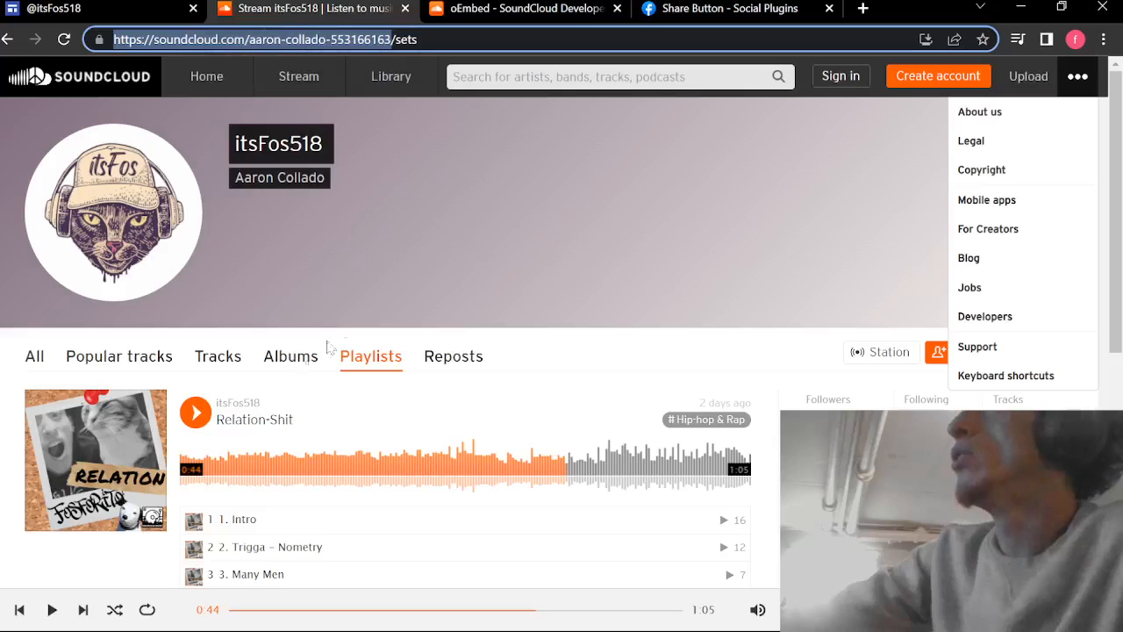
scroll(592, 454, down, 2)
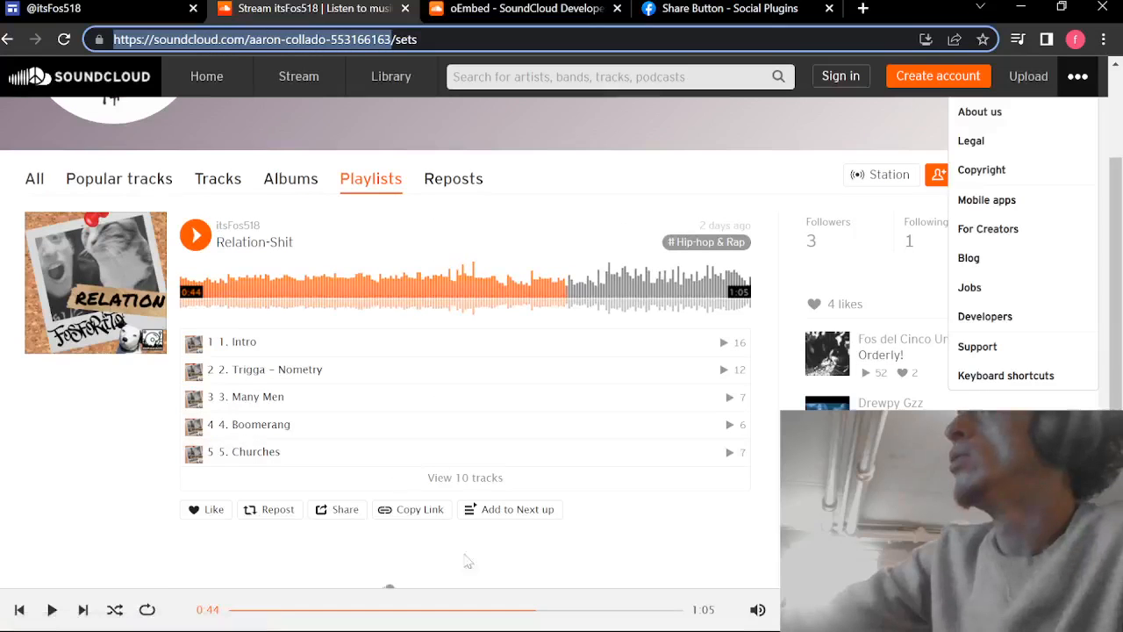
click(345, 510)
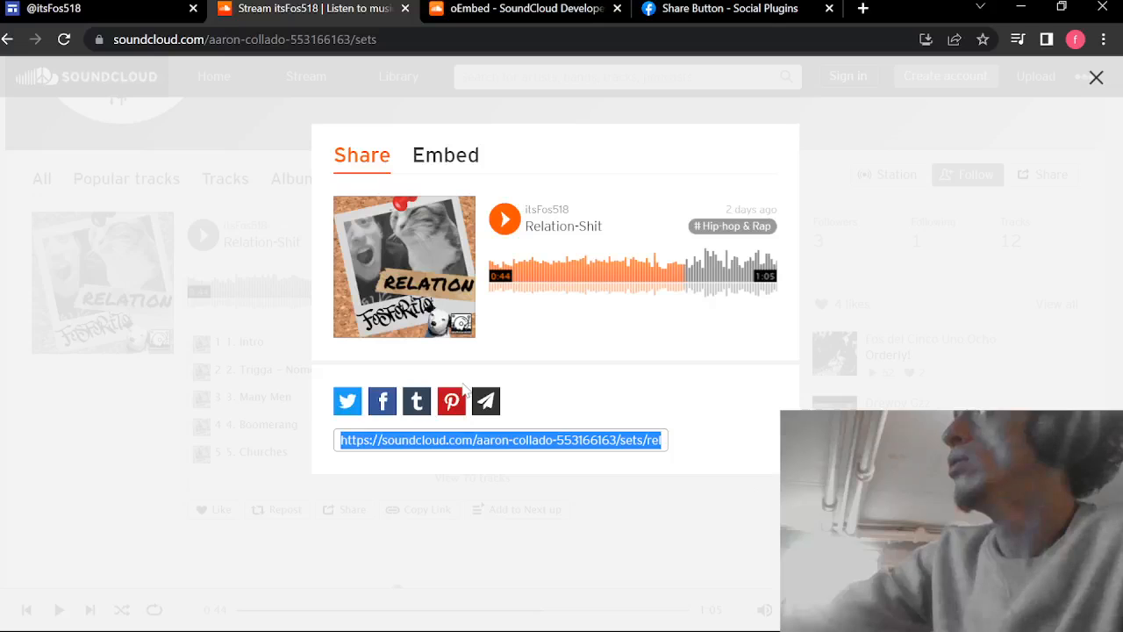
click(466, 161)
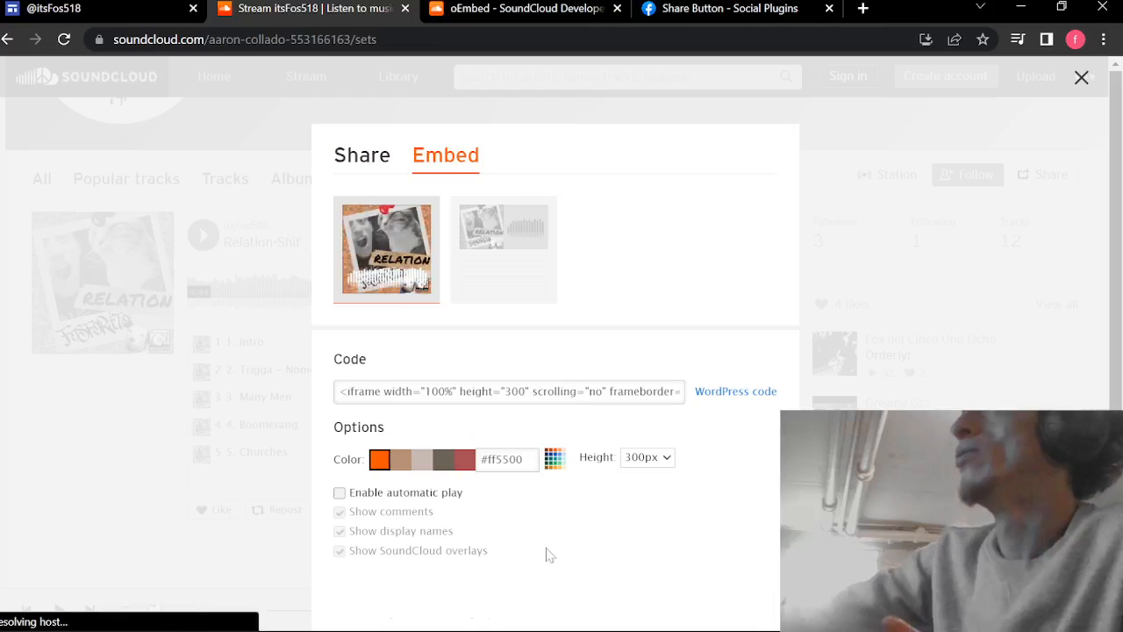
Step: Compare the previews of the two embed player styles for the playlist, ending on the large-artwork style
click(487, 262)
click(379, 269)
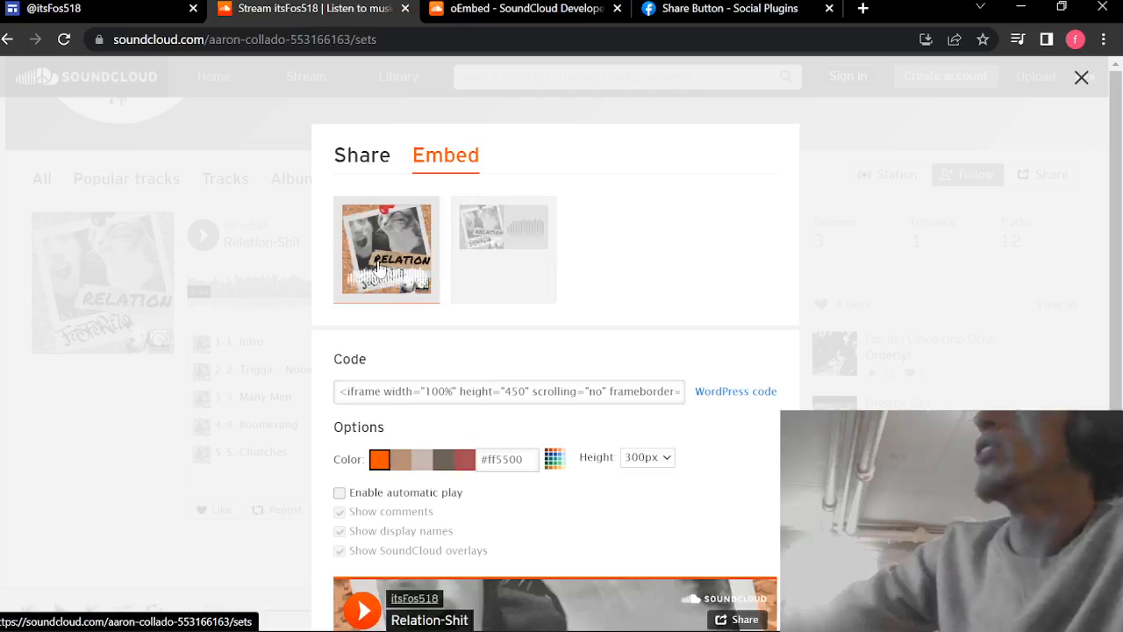
scroll(595, 488, down, 4)
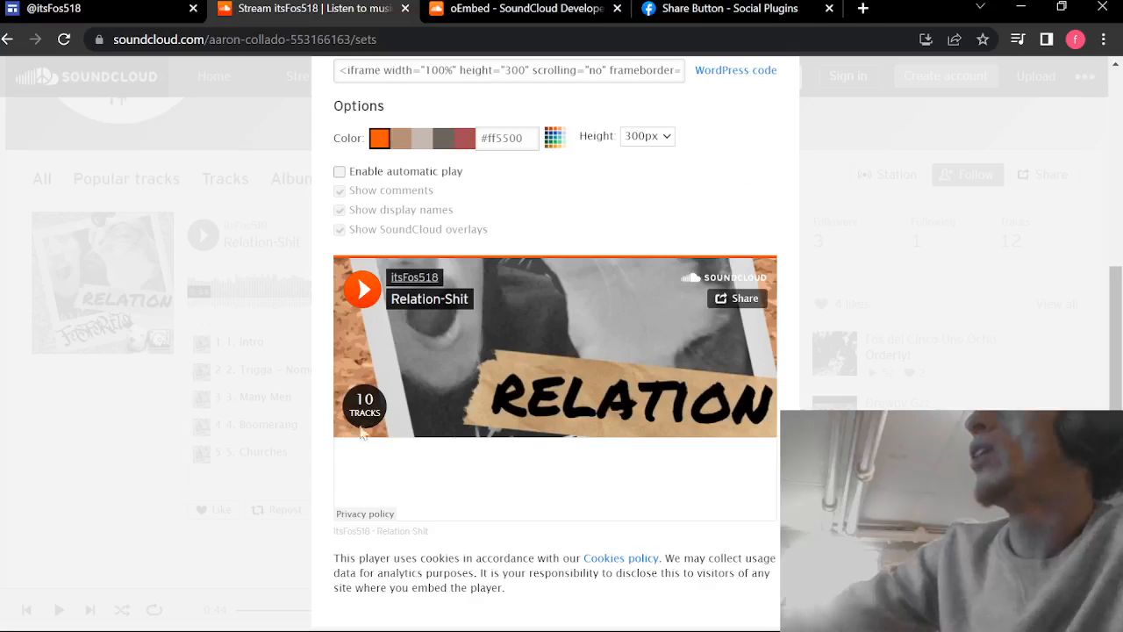
scroll(405, 471, up, 4)
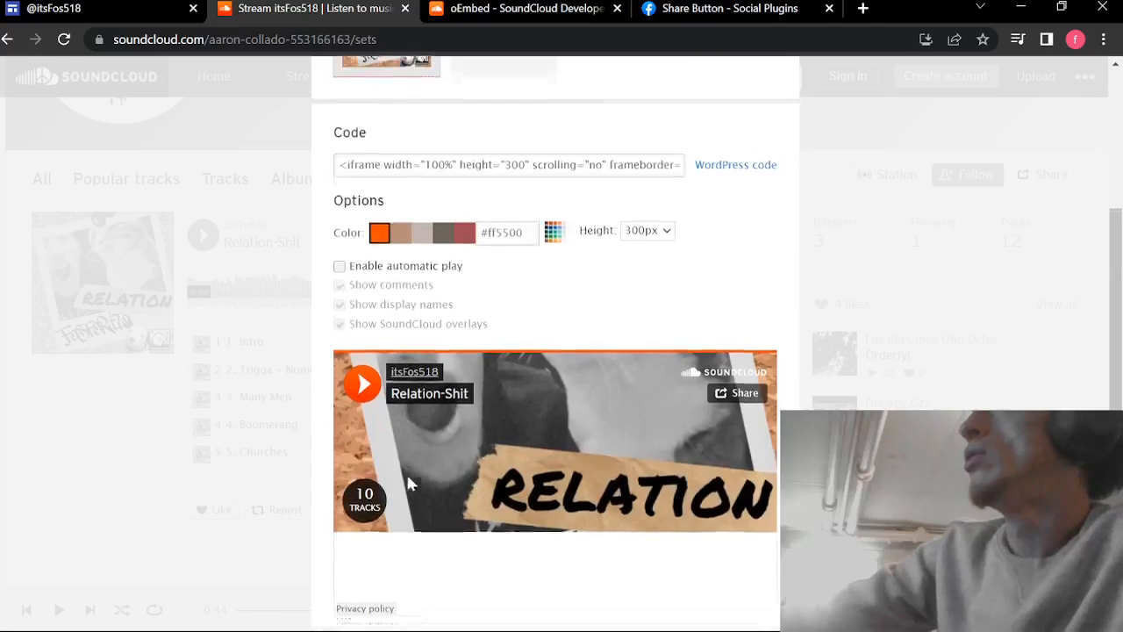
click(487, 118)
scroll(529, 431, down, 5)
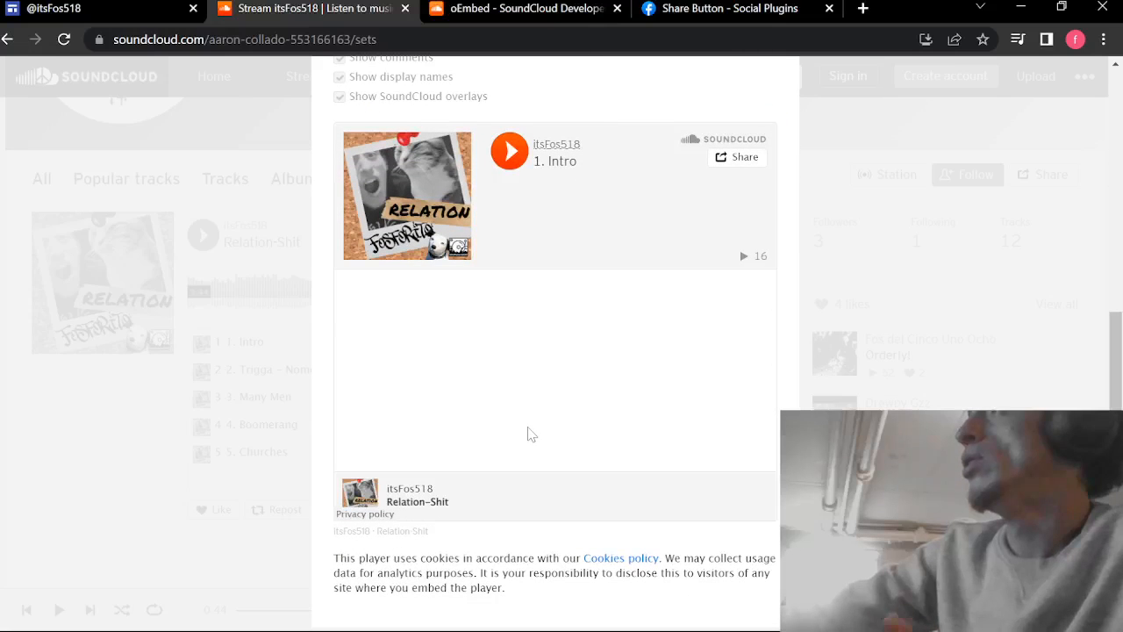
scroll(529, 431, up, 5)
click(381, 289)
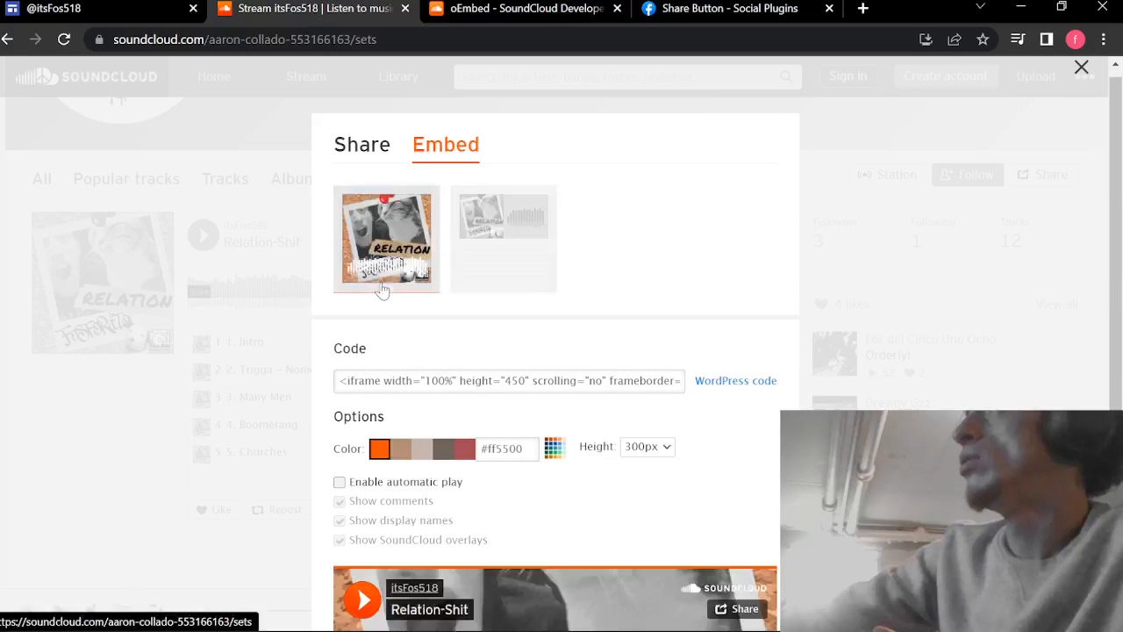
scroll(425, 367, down, 1)
scroll(426, 367, down, 2)
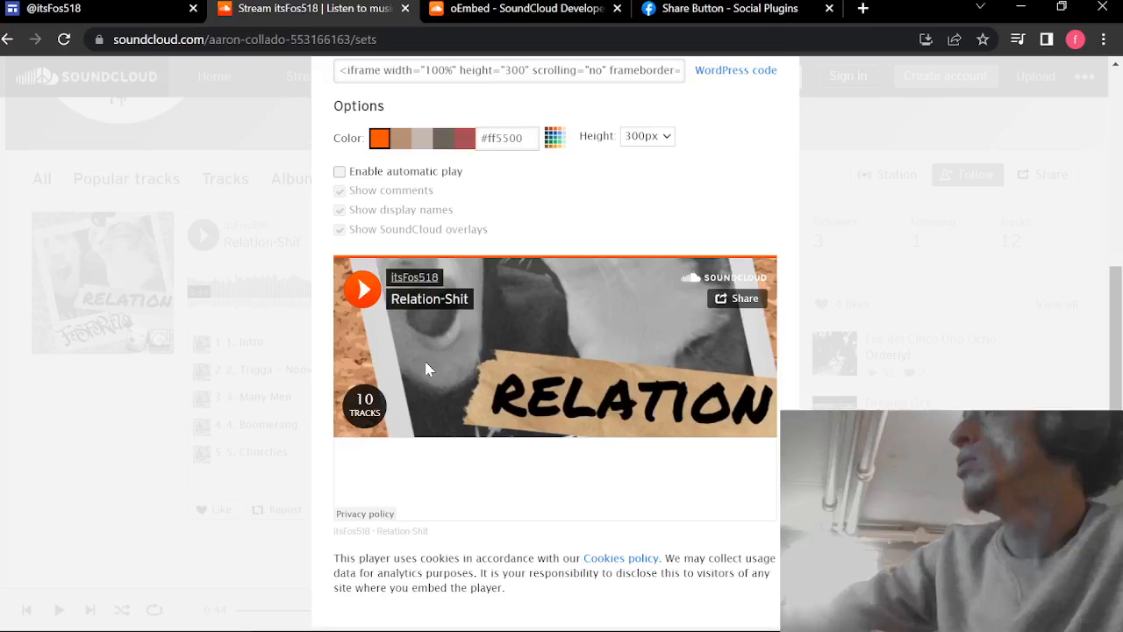
Step: Set the embedded player's color to #b49077 and enable automatic play
scroll(423, 358, up, 1)
click(400, 226)
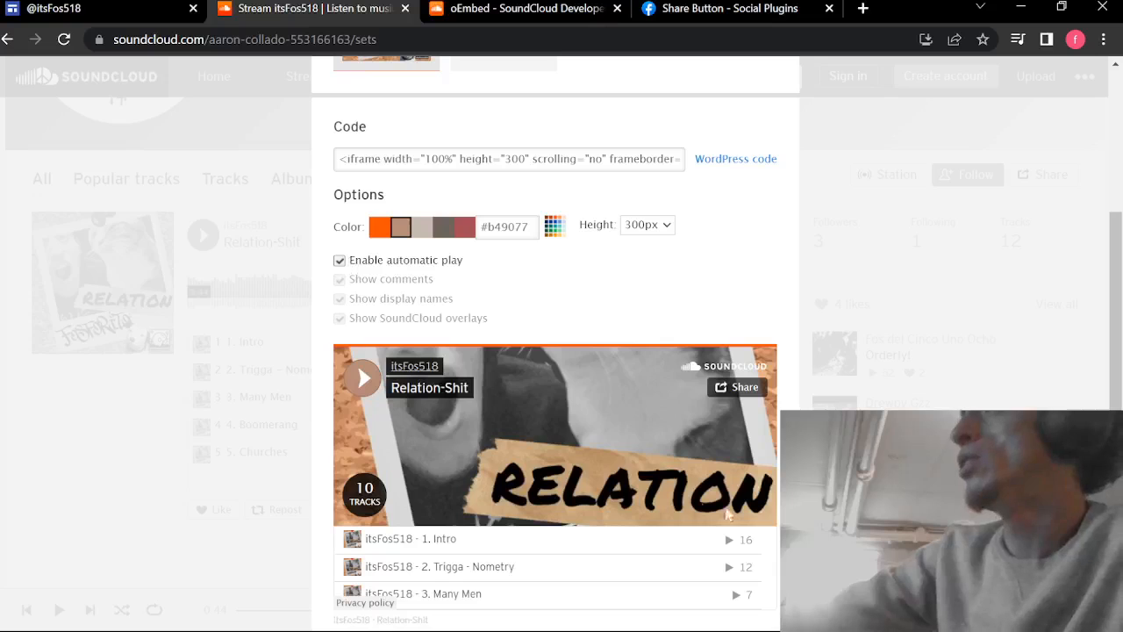
scroll(693, 500, up, 2)
scroll(660, 494, down, 1)
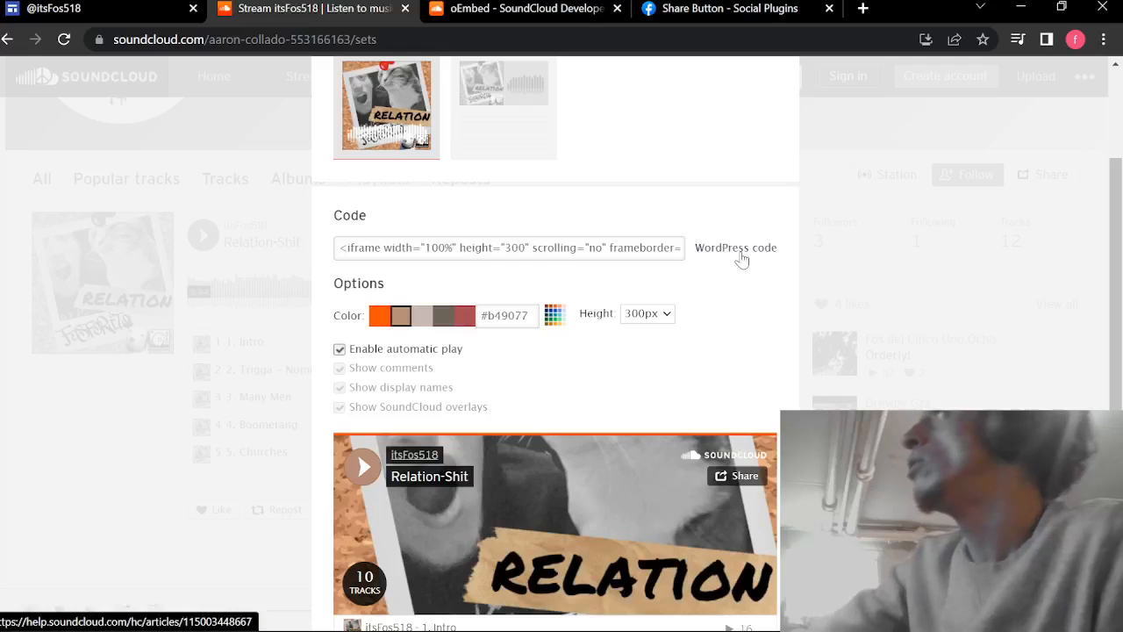
Step: Copy the playlist's full iframe embed code
click(446, 252)
right_click(447, 248)
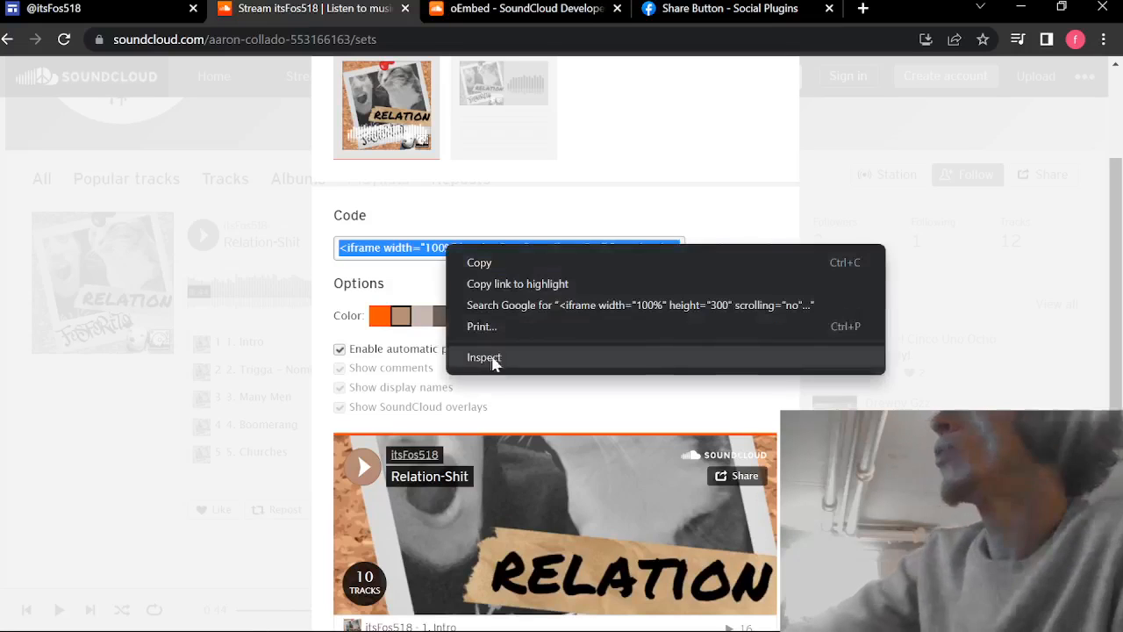
click(539, 262)
Step: Switch to the Music page in Google Sites and paste the copied iframe code into a new web embed
click(525, 9)
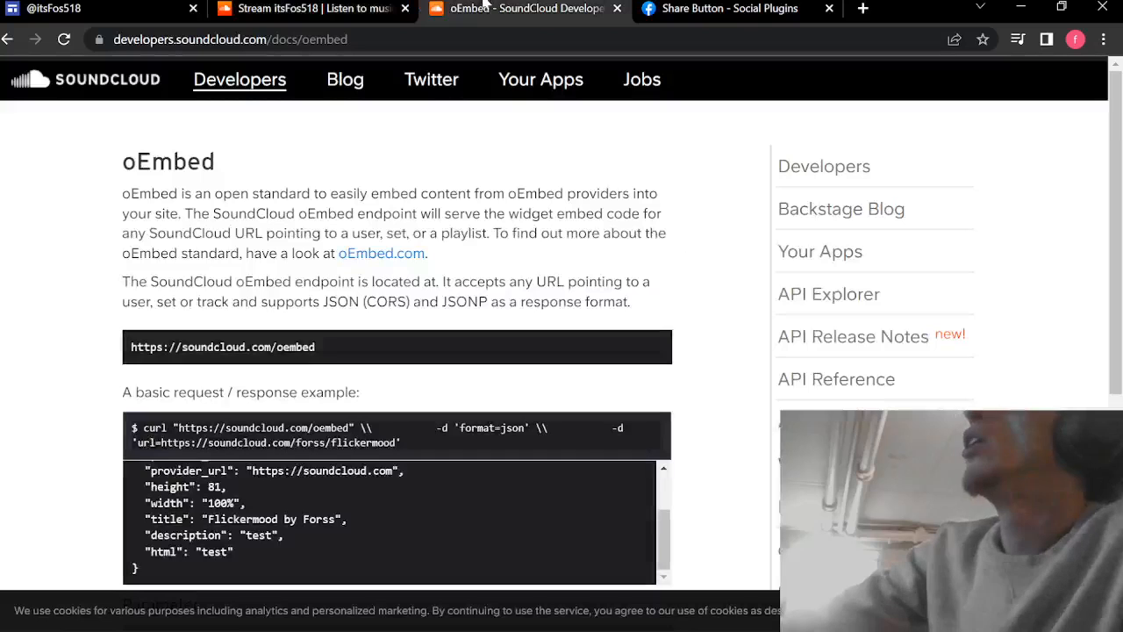
click(93, 11)
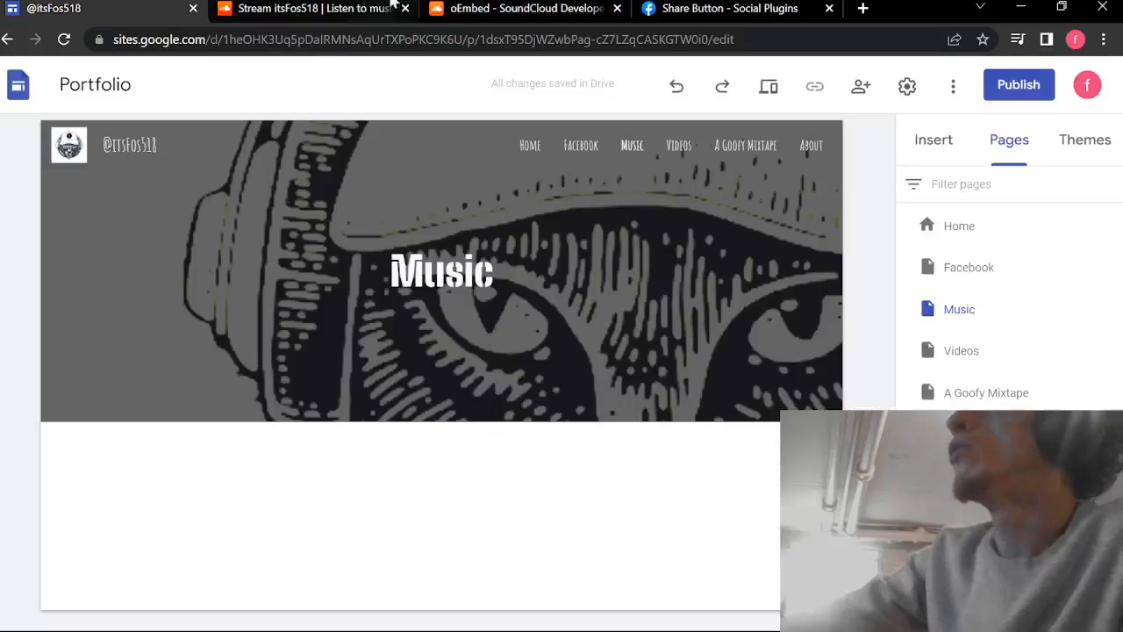
click(933, 142)
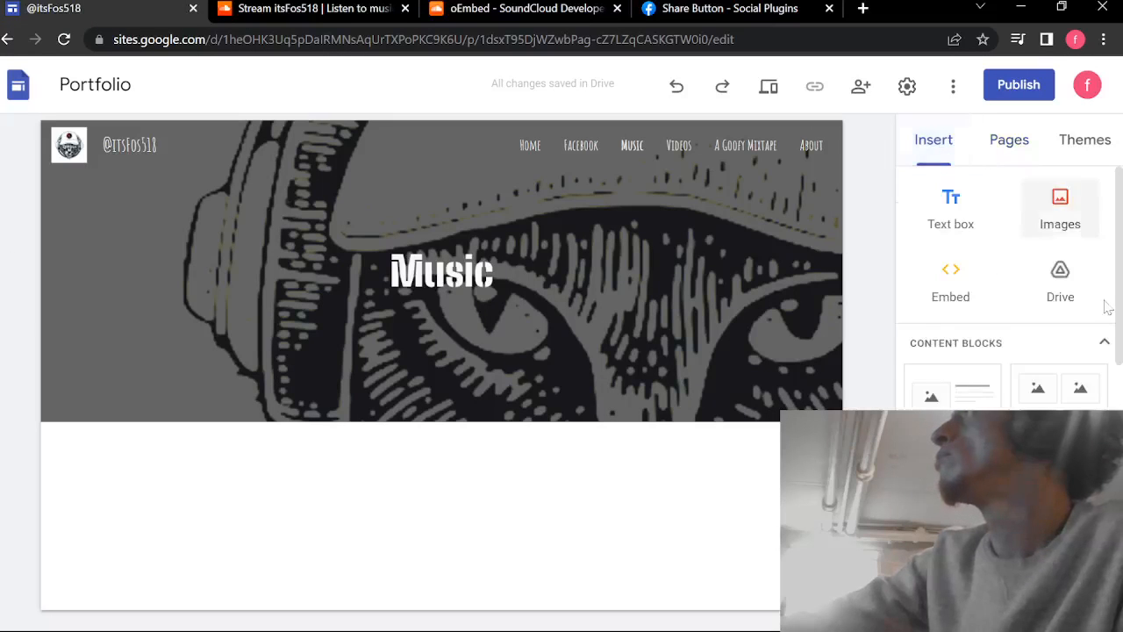
click(950, 279)
click(430, 295)
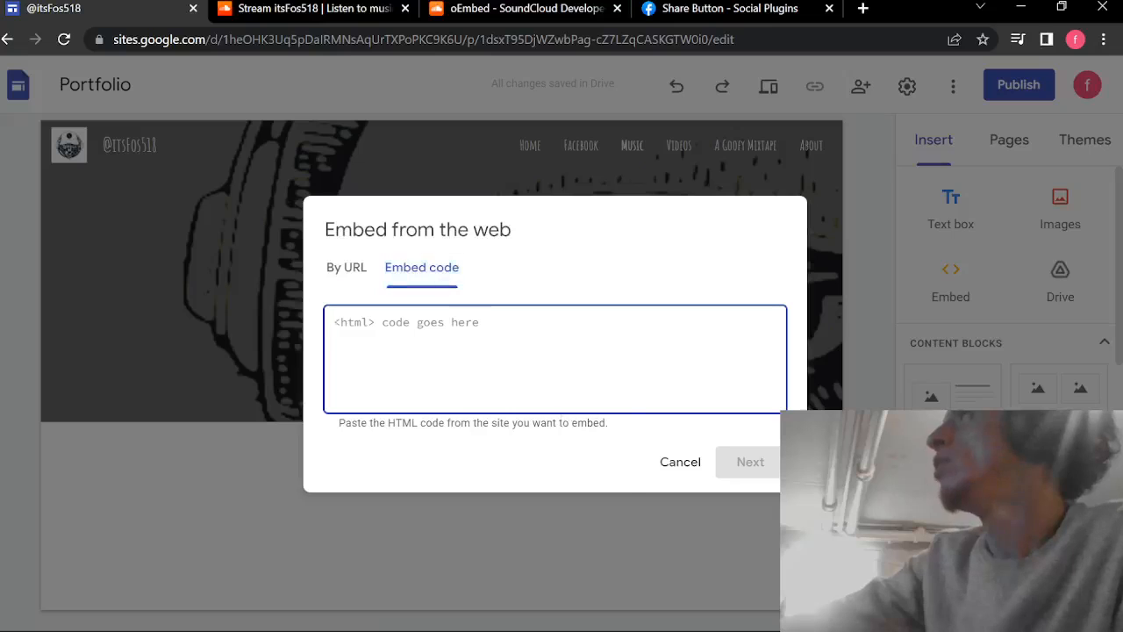
right_click(427, 314)
click(474, 457)
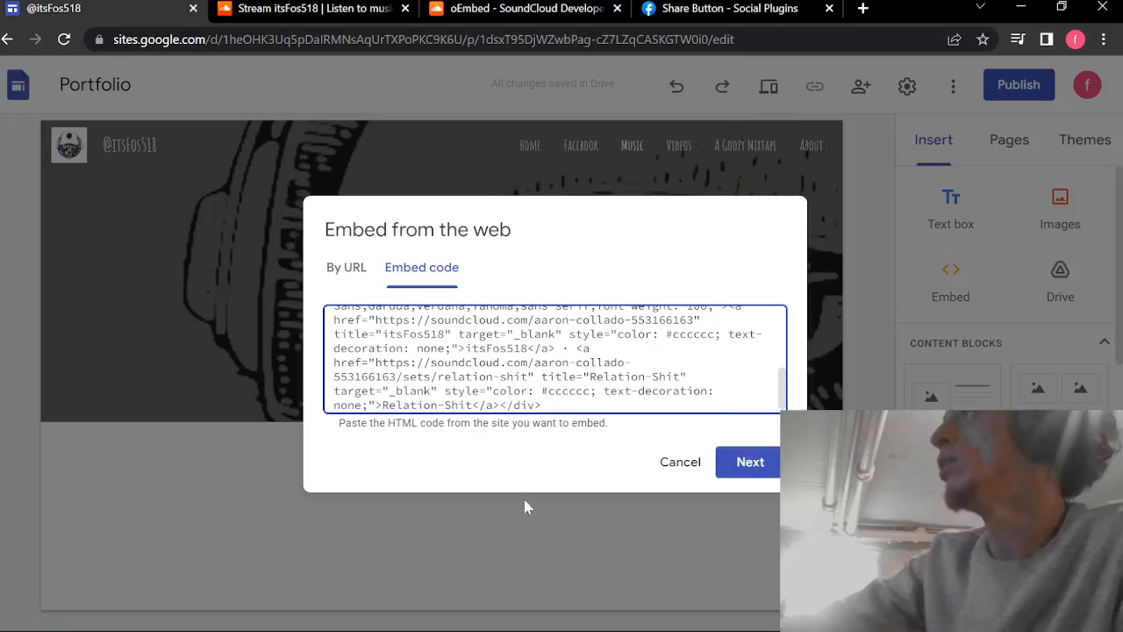
Step: Insert the SoundCloud player on the Music page and widen it to nearly the full content width
click(750, 462)
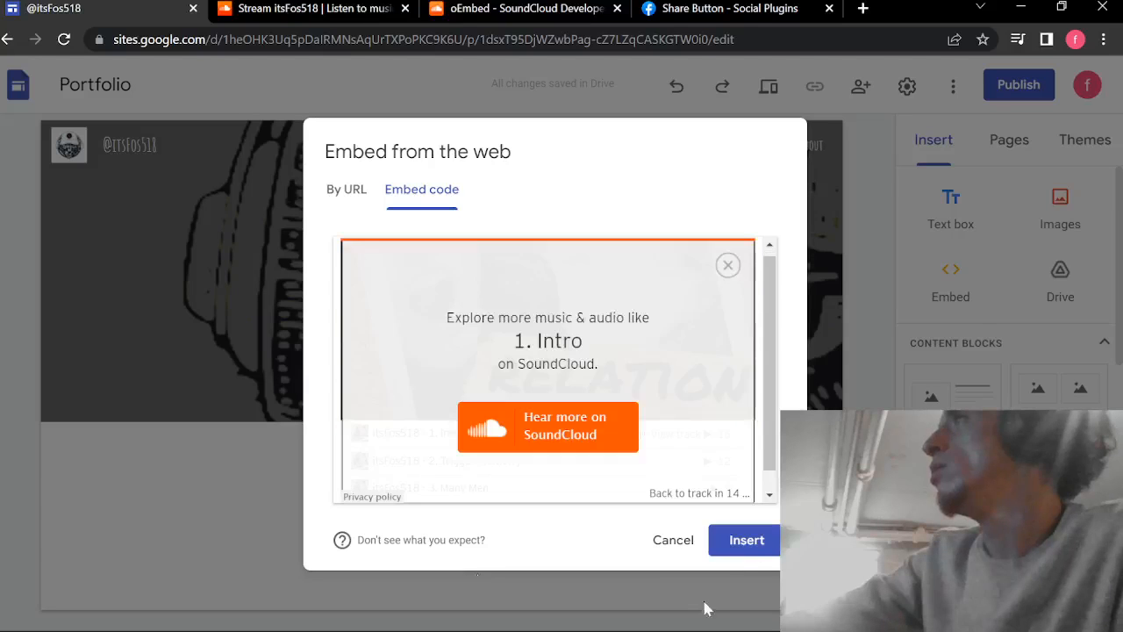
click(758, 545)
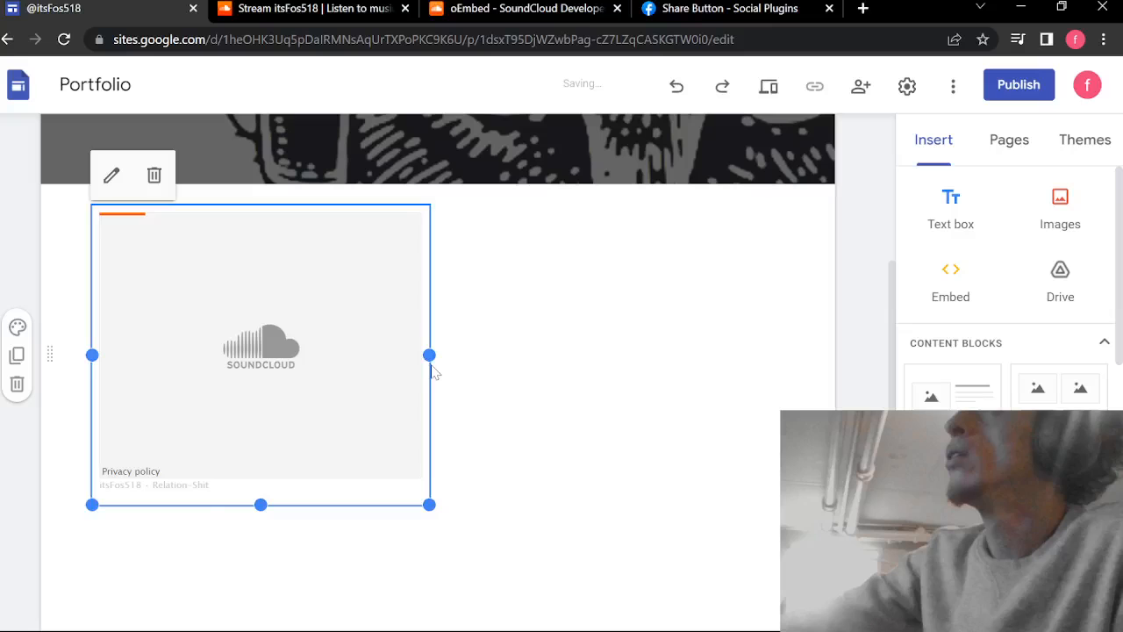
drag(432, 368, 720, 527)
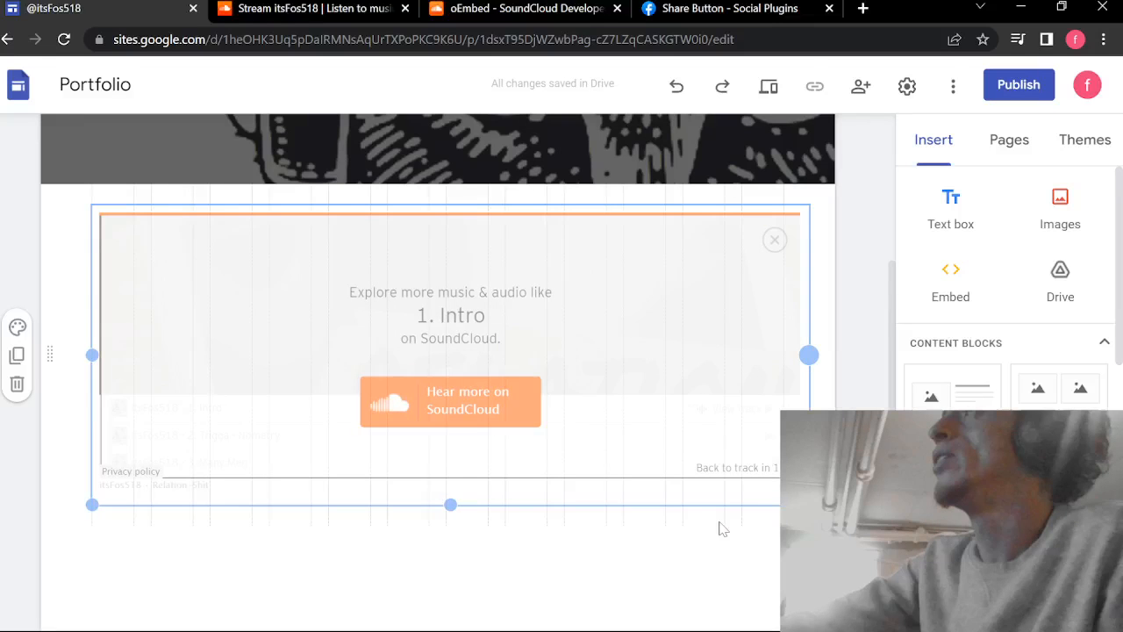
drag(720, 527, 706, 533)
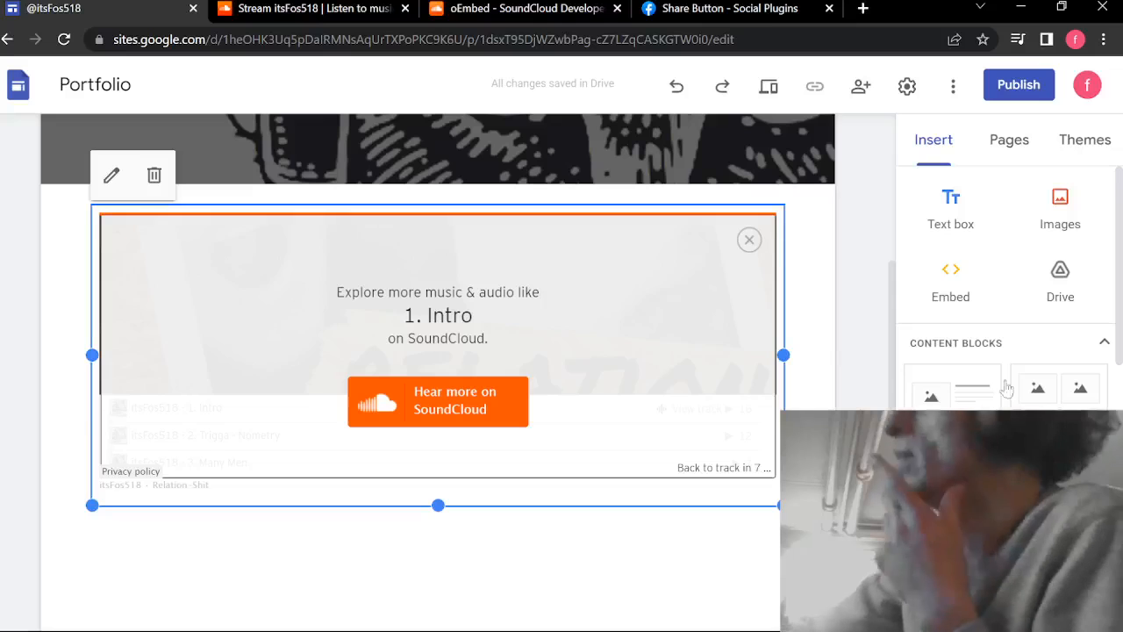
Step: Switch back to SoundCloud's oEmbed documentation and examine its parameters table
click(460, 10)
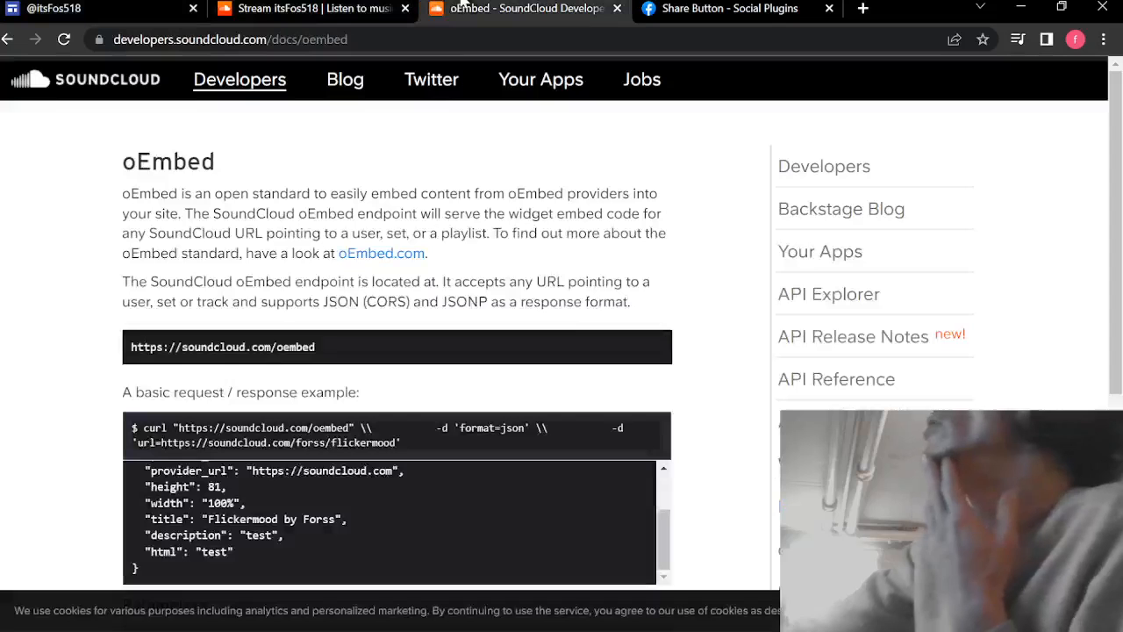
scroll(395, 351, down, 4)
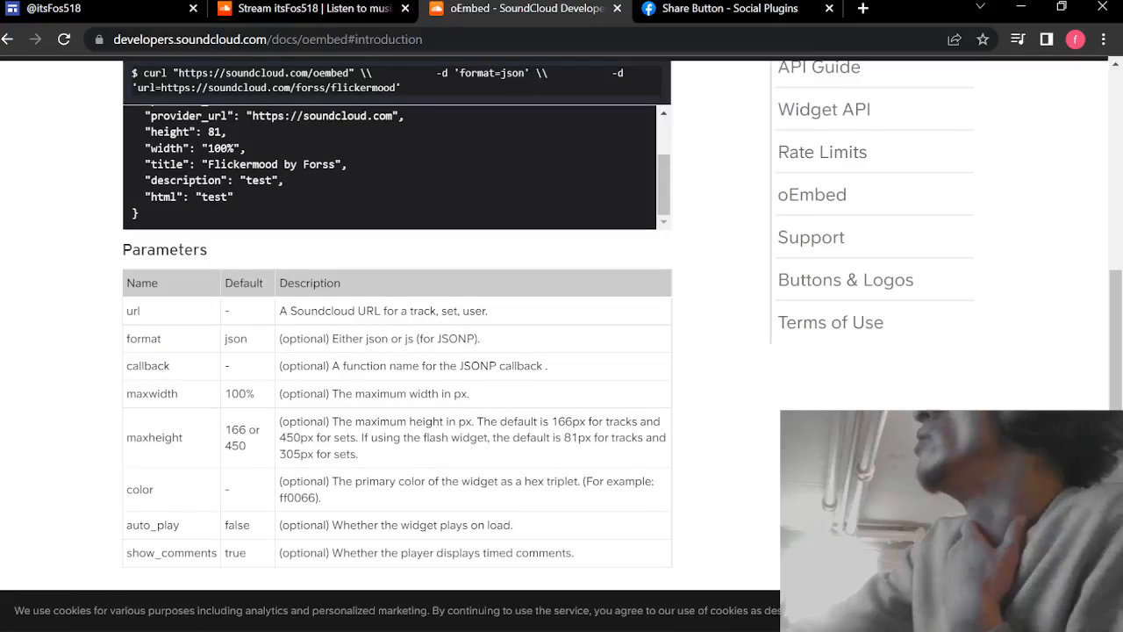
scroll(775, 485, up, 4)
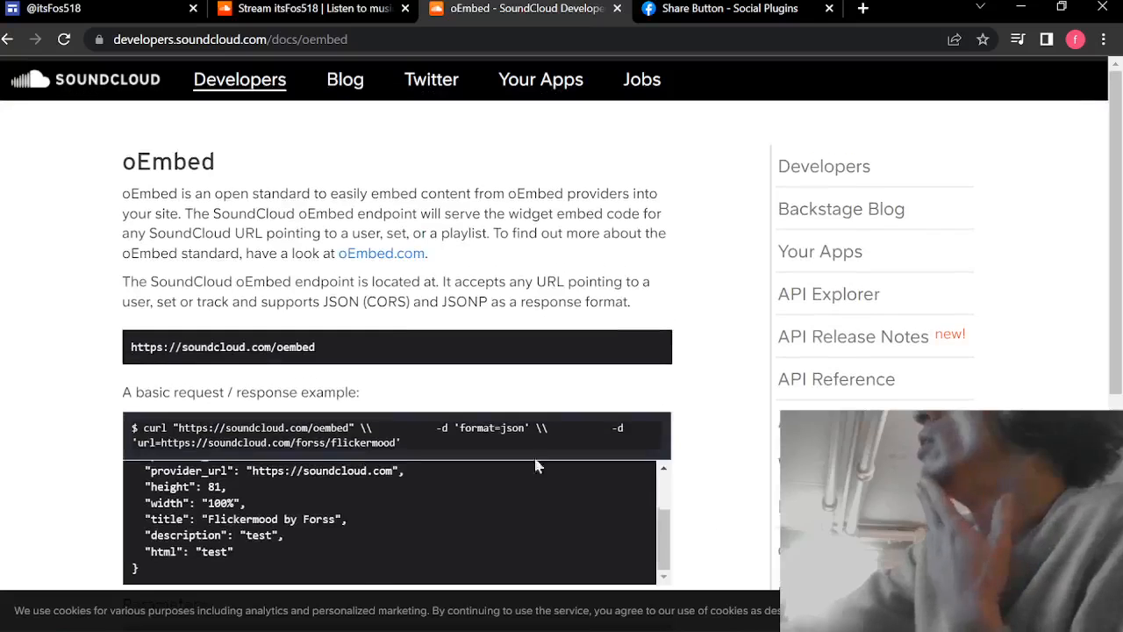
Step: Close the Facebook share button code and examine Meta's Developer Tools list and main Documentation page
click(712, 17)
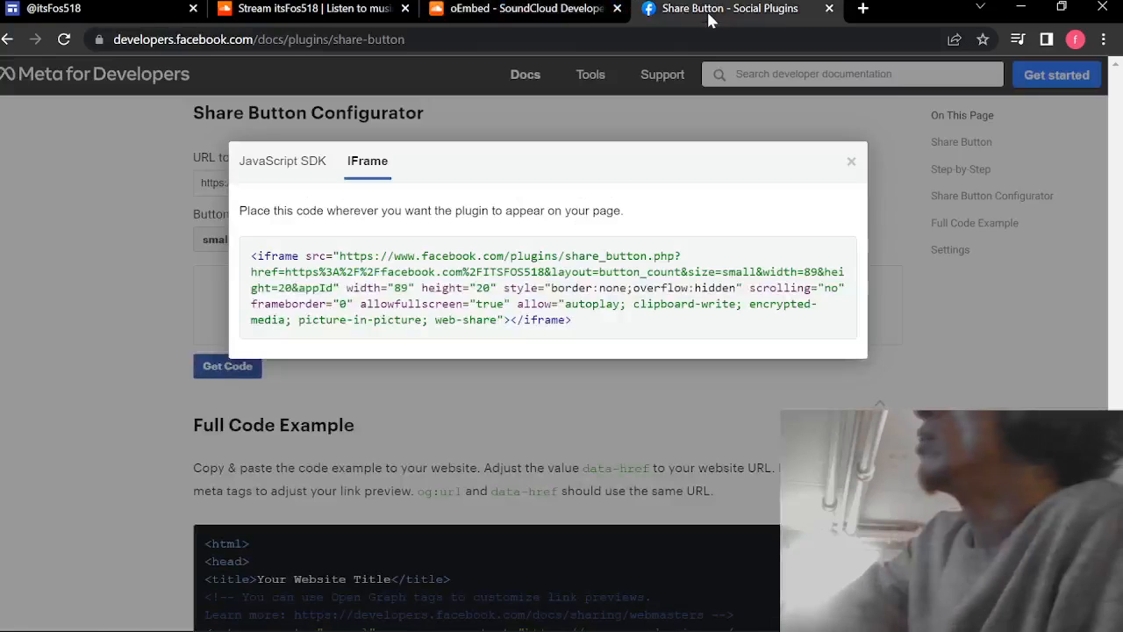
click(143, 129)
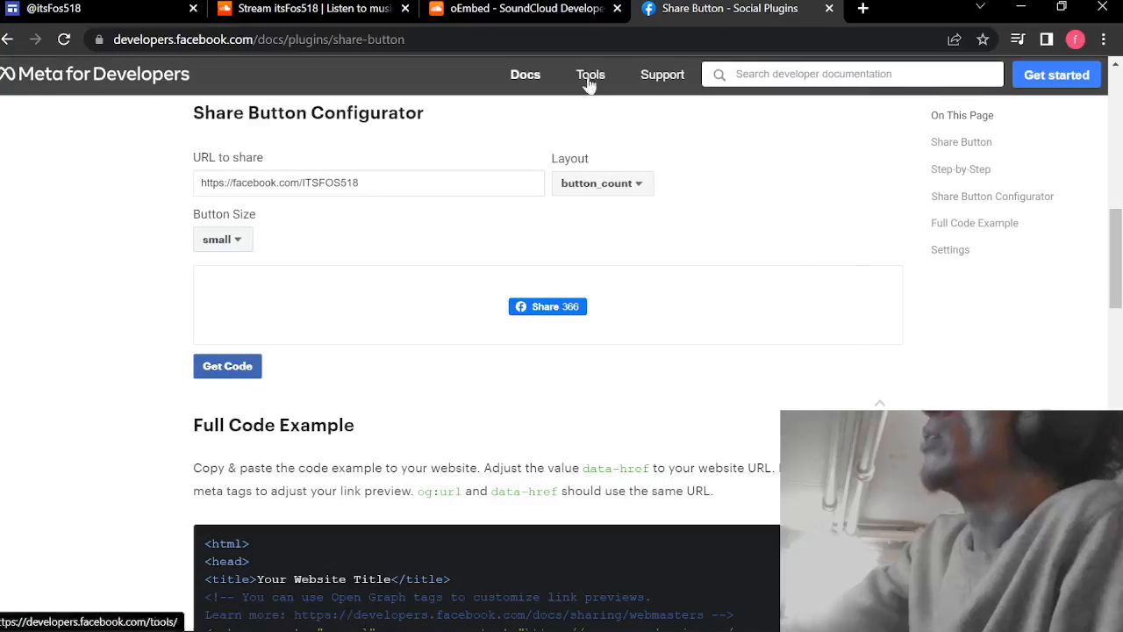
click(590, 77)
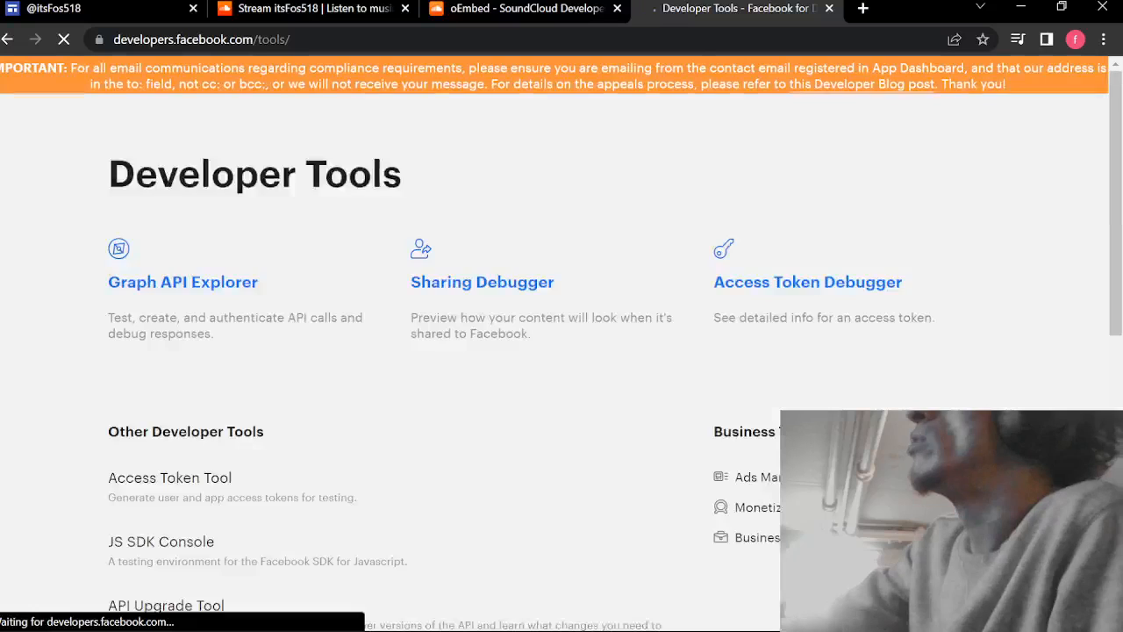
scroll(401, 438, down, 4)
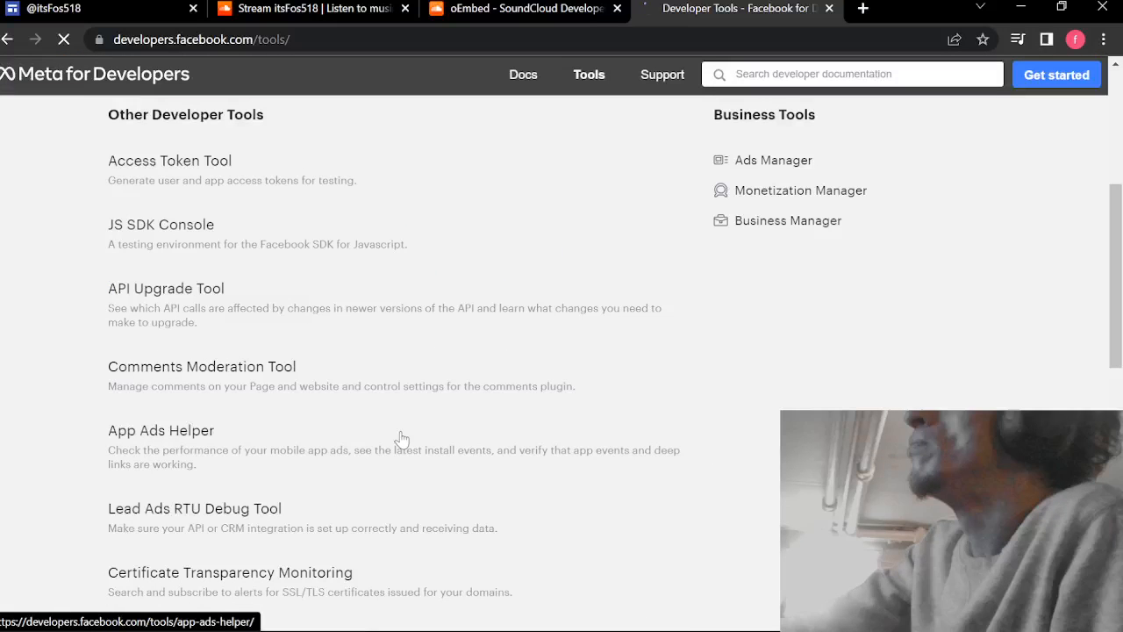
scroll(248, 435, down, 1)
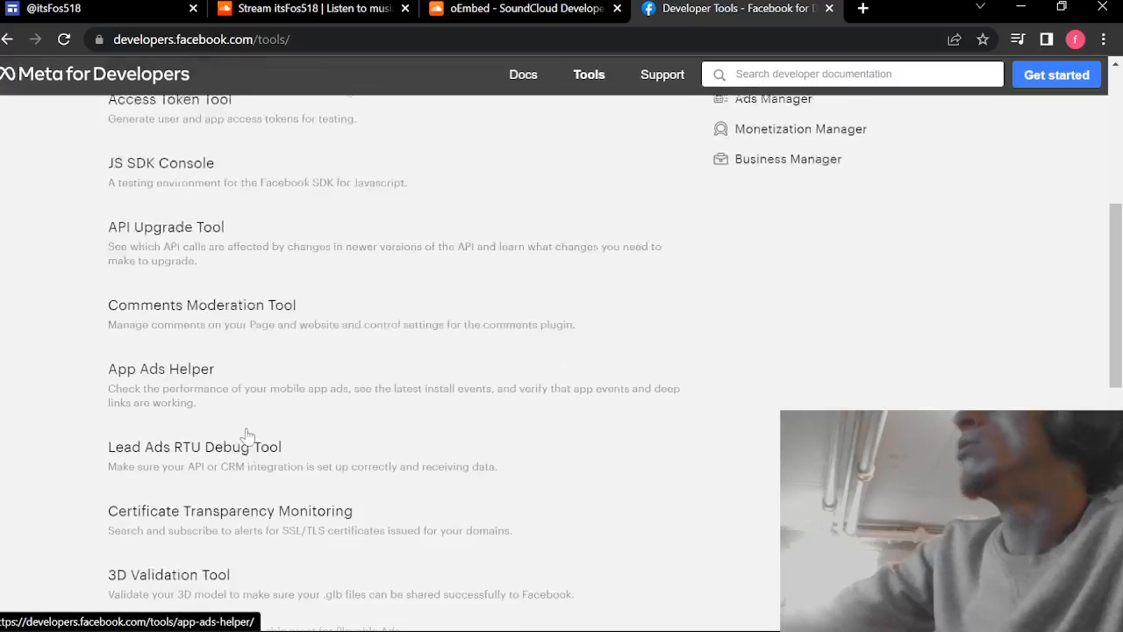
scroll(248, 435, up, 5)
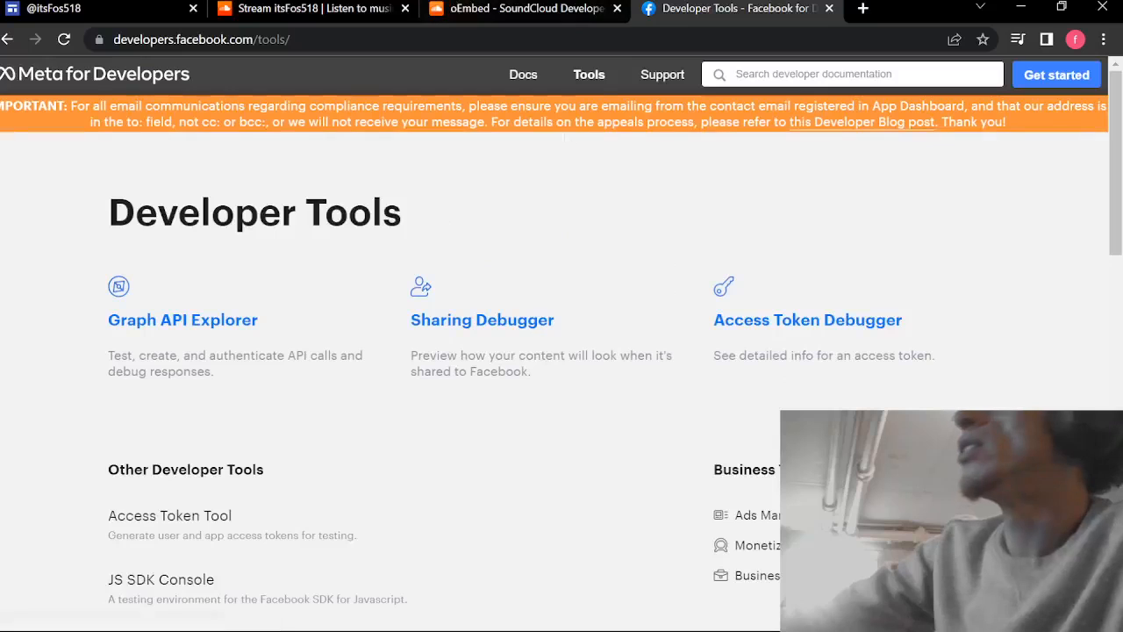
click(574, 76)
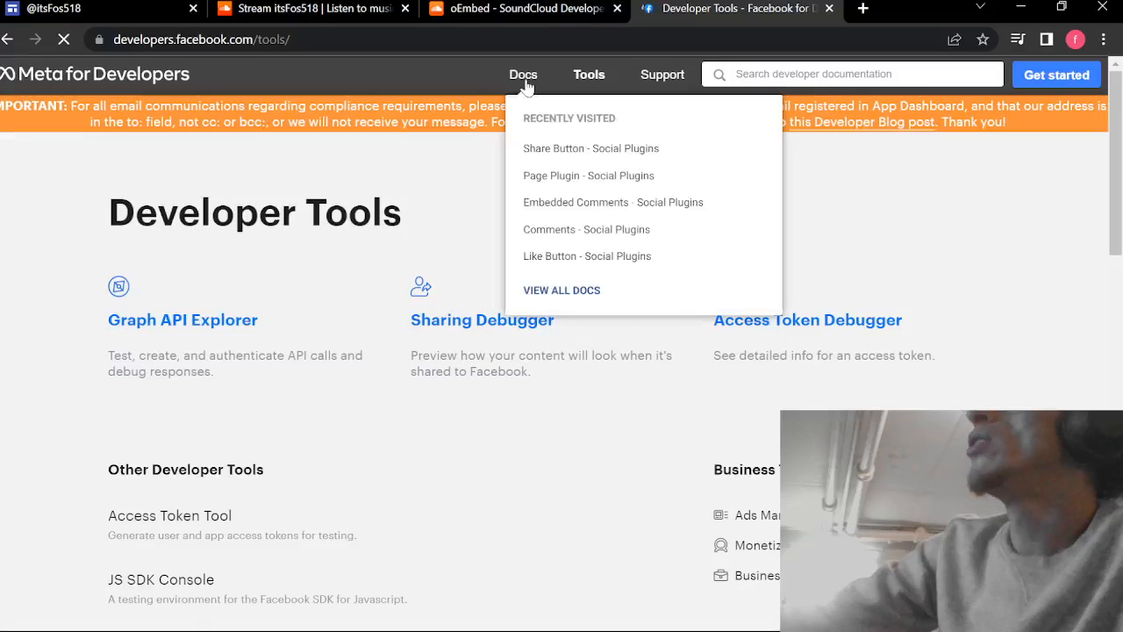
click(523, 74)
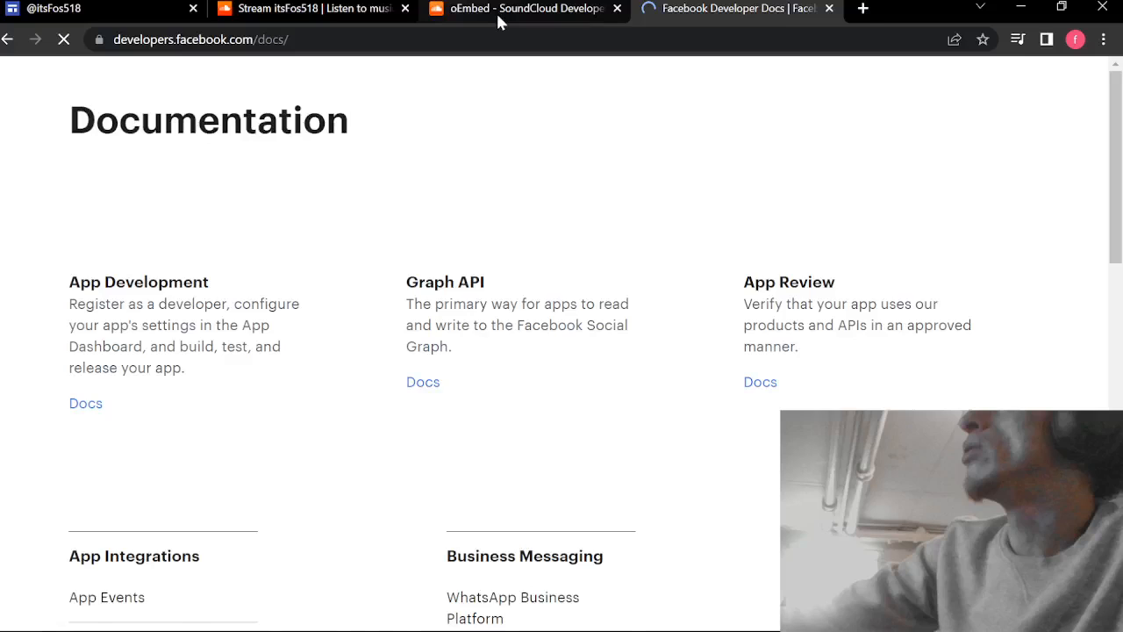
Step: Open GitHub's ASP.NET topic page in a new browser tab
click(865, 9)
text(git)
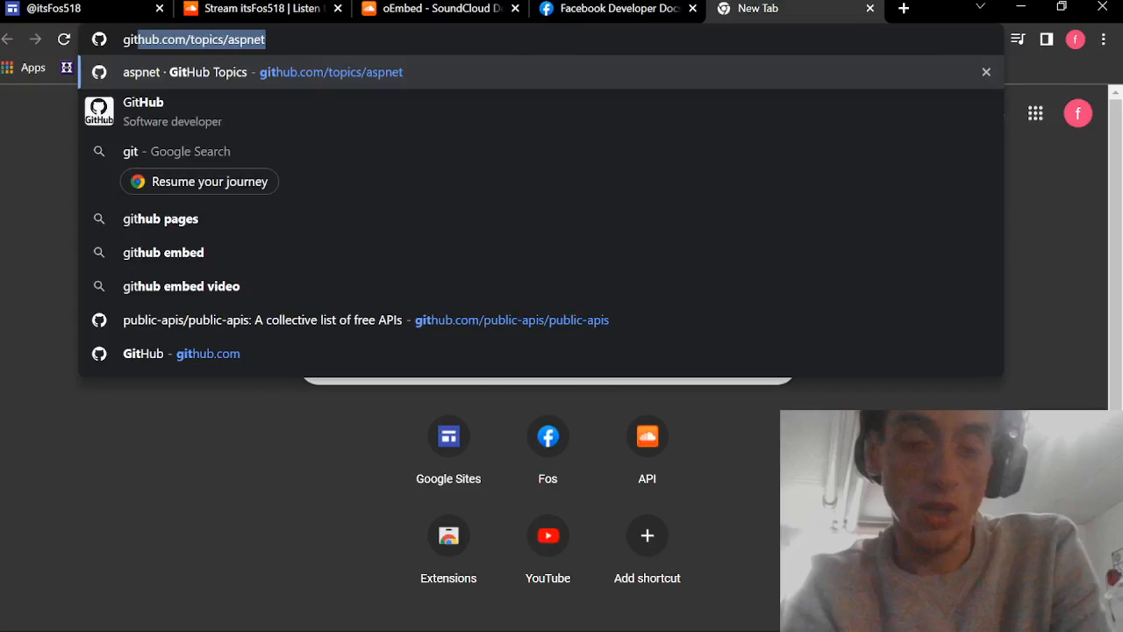
key(Return)
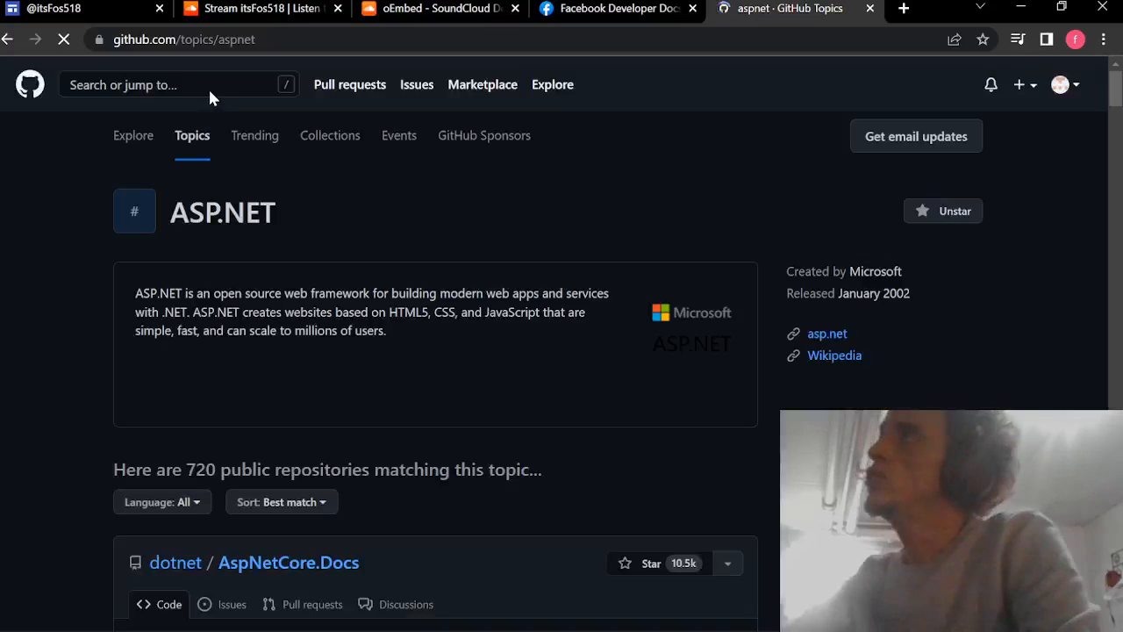
Step: Search for webaudio within GitHub's ASP.NET topic
click(213, 84)
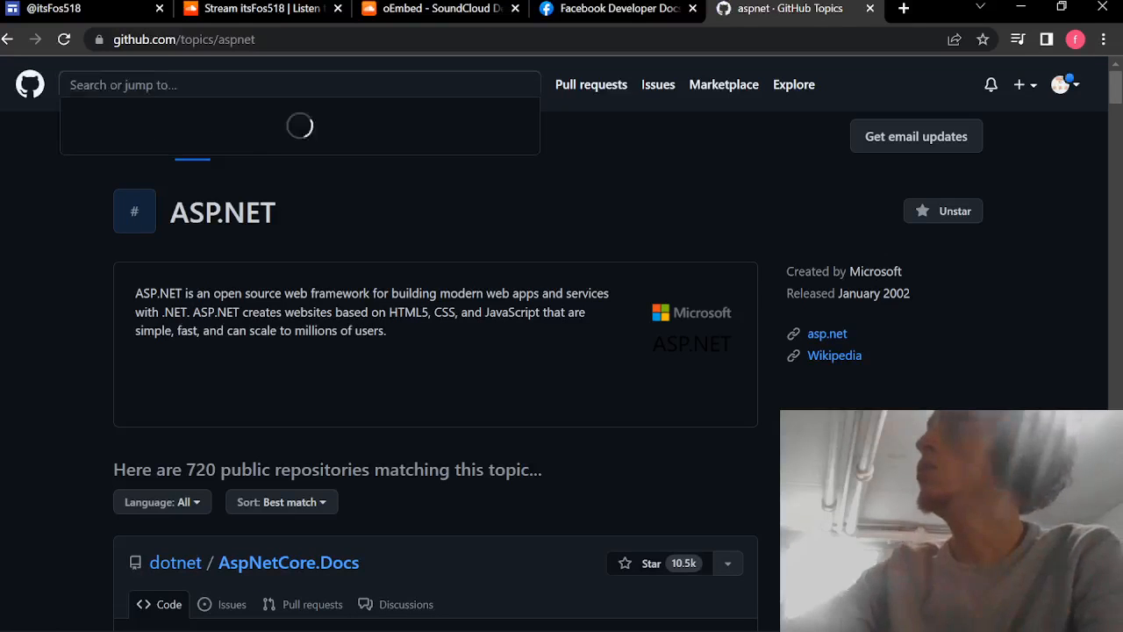
text(maudio)
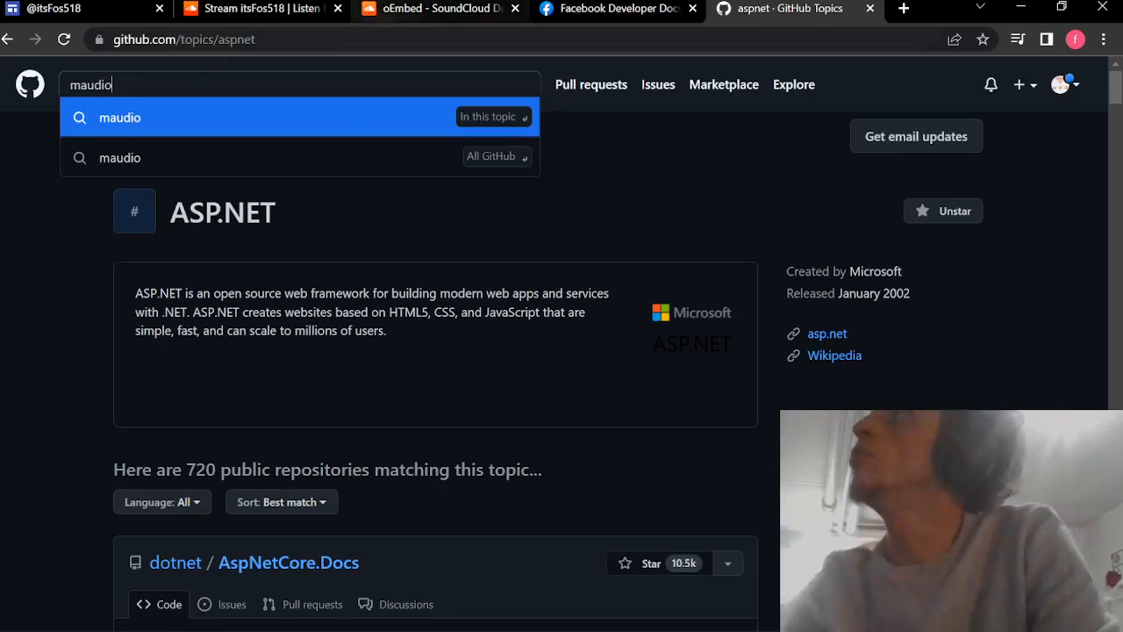
key(ctrl+a)
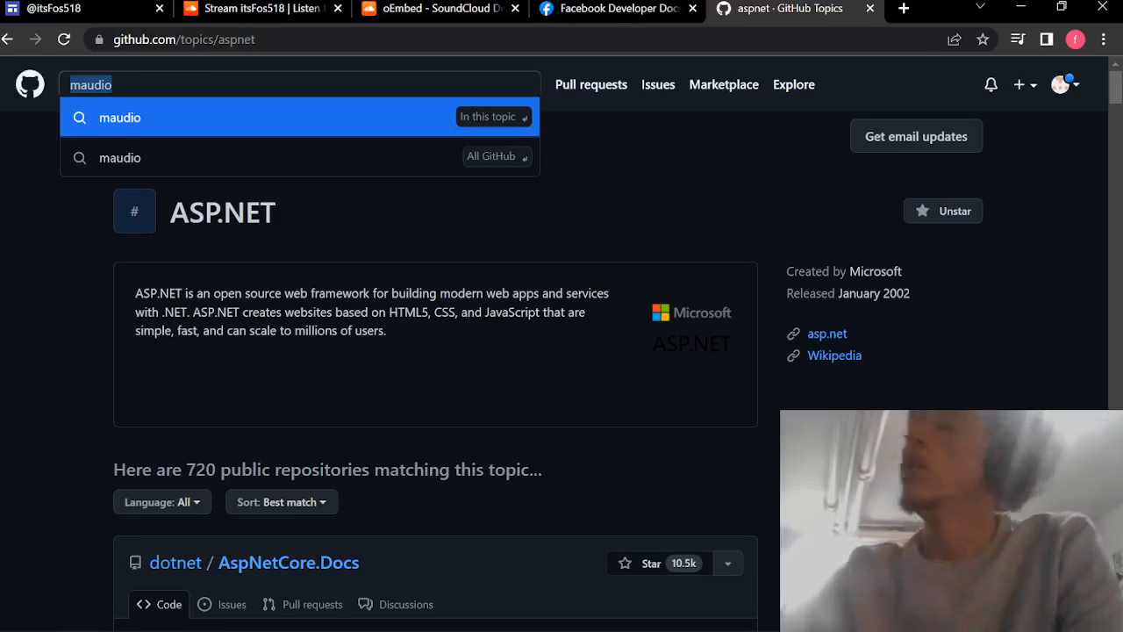
key(BackSpace)
text(web)
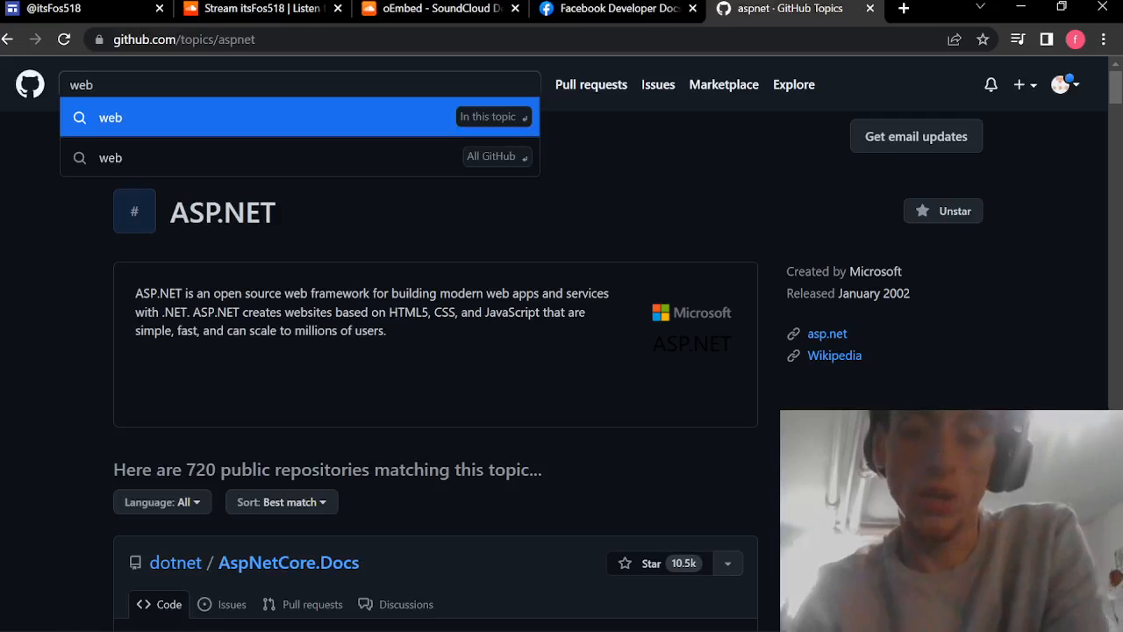
text(audio)
key(Return)
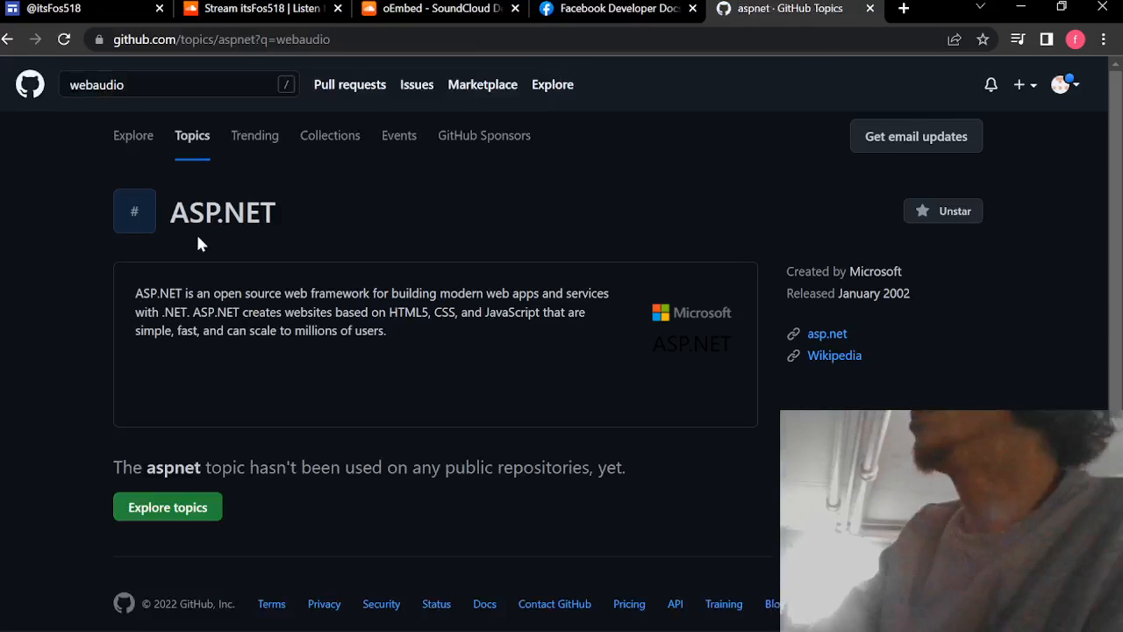
Step: Search all of GitHub for webaudio and open the Web Audio API Playground repository
scroll(532, 395, down, 1)
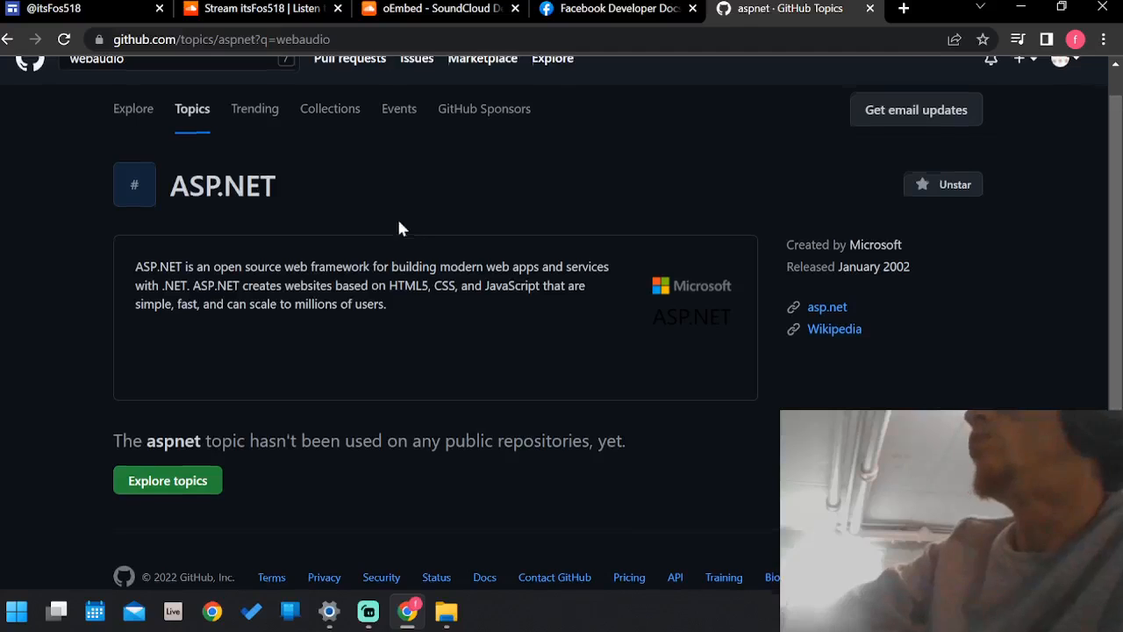
scroll(531, 395, up, 1)
click(284, 84)
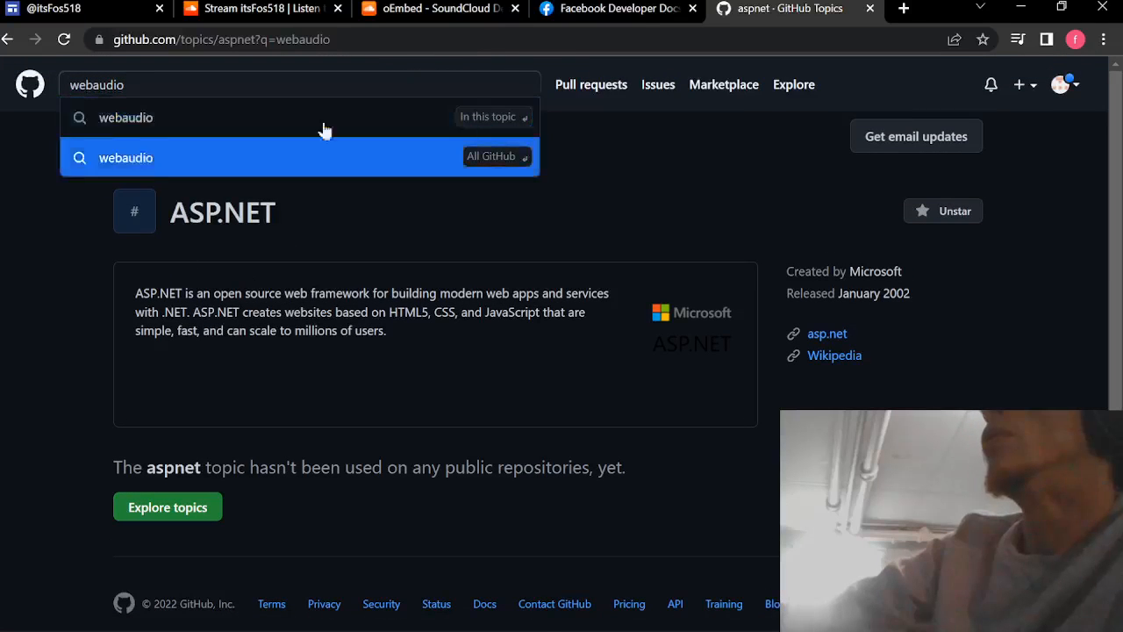
key(Down)
click(381, 166)
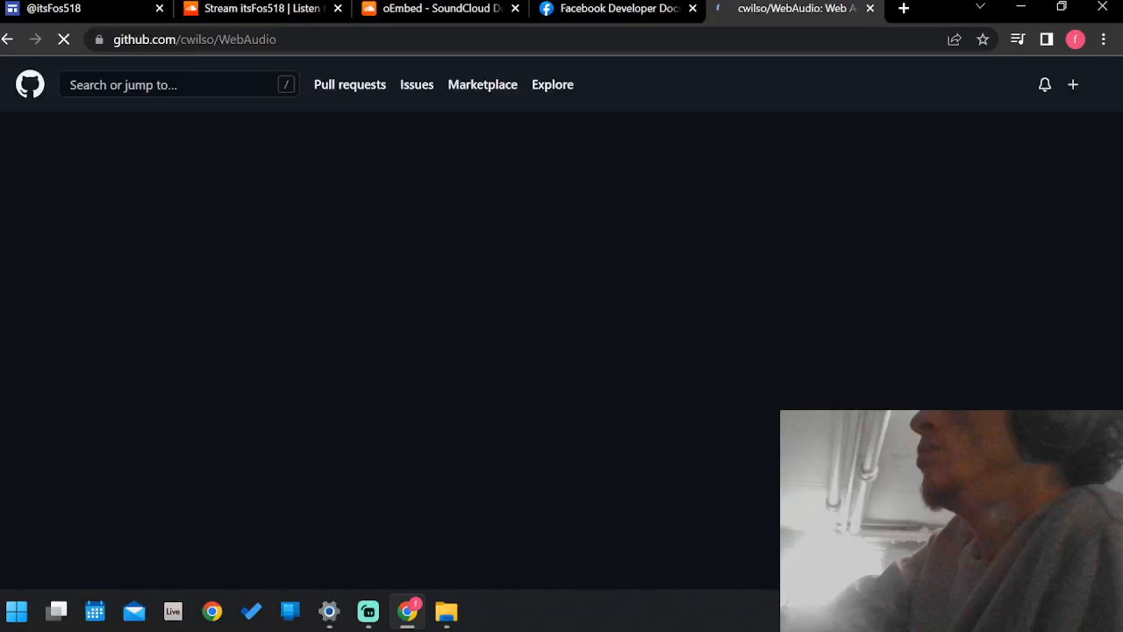
Step: Open the Web Audio Playground application from the README, add a live input source and allow microphone access
scroll(428, 239, down, 7)
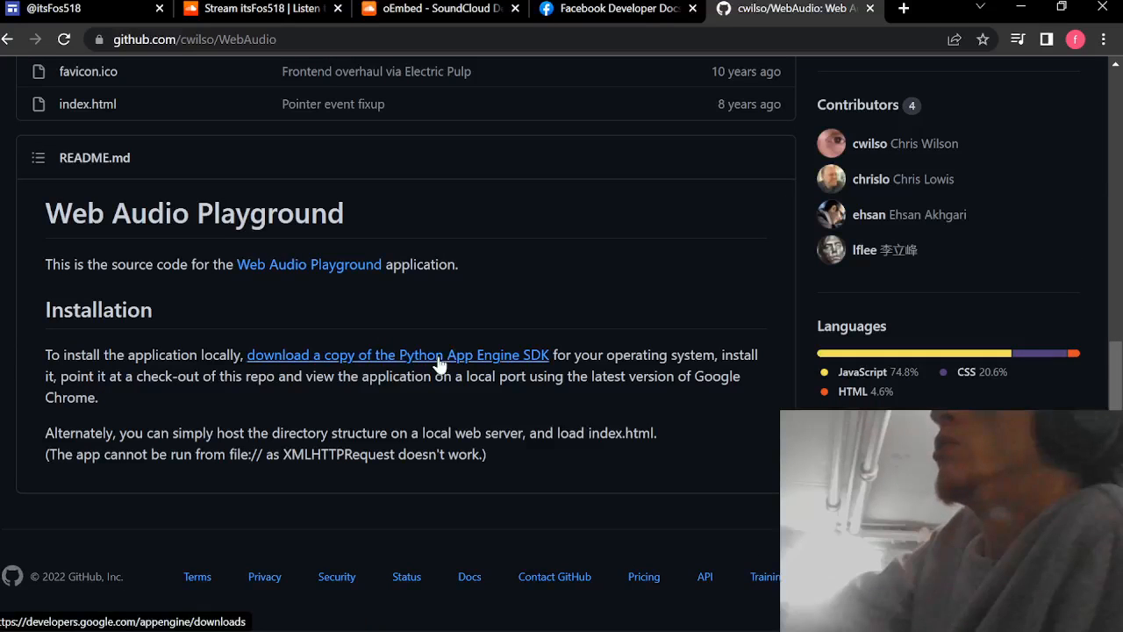
click(352, 264)
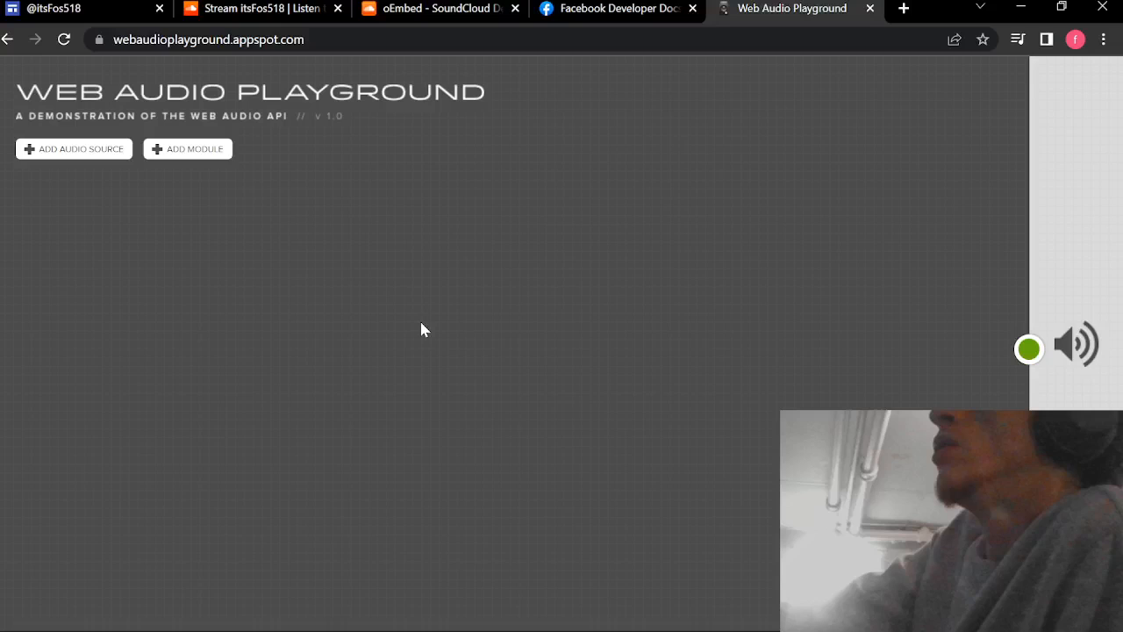
click(74, 194)
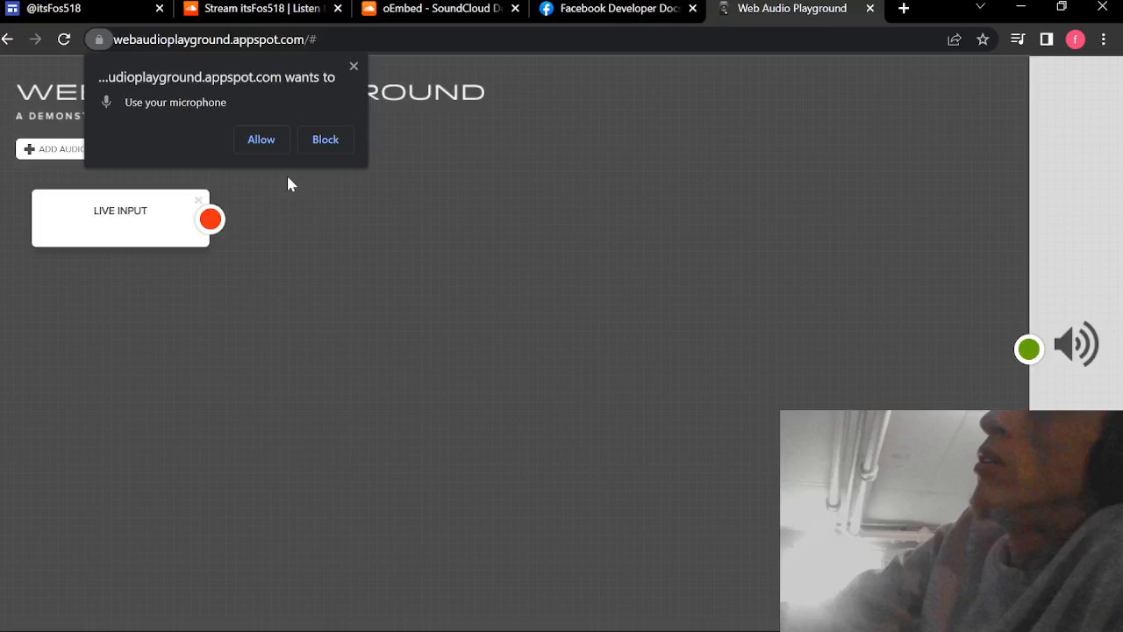
click(261, 139)
Step: Add a gain node to the playground and set its gain to about 2.81
mouse_move(188, 148)
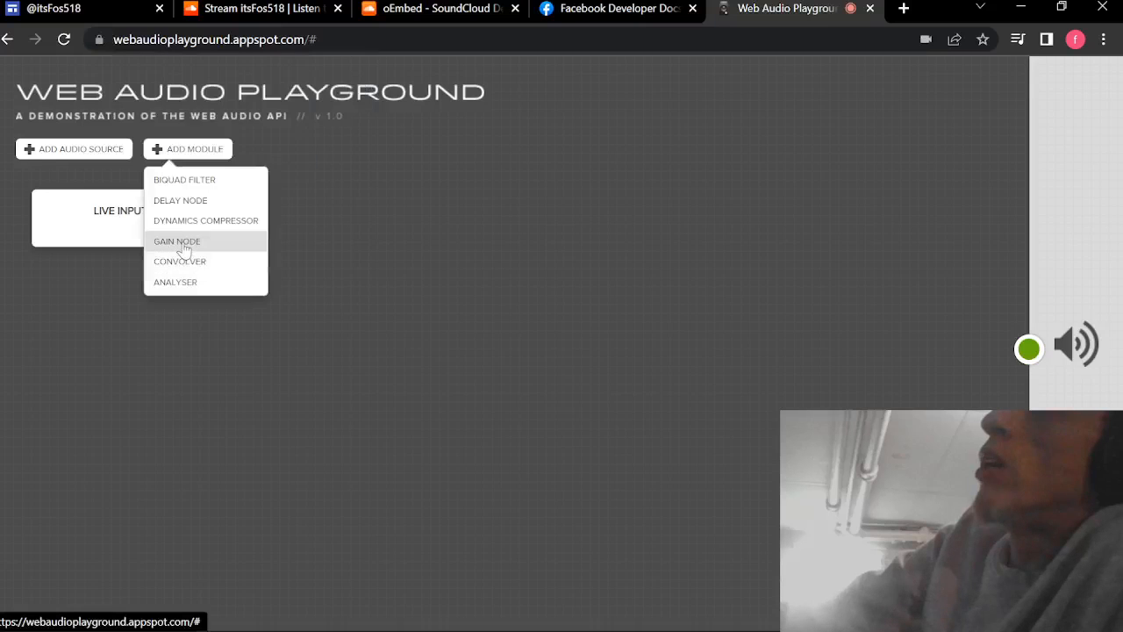
click(185, 249)
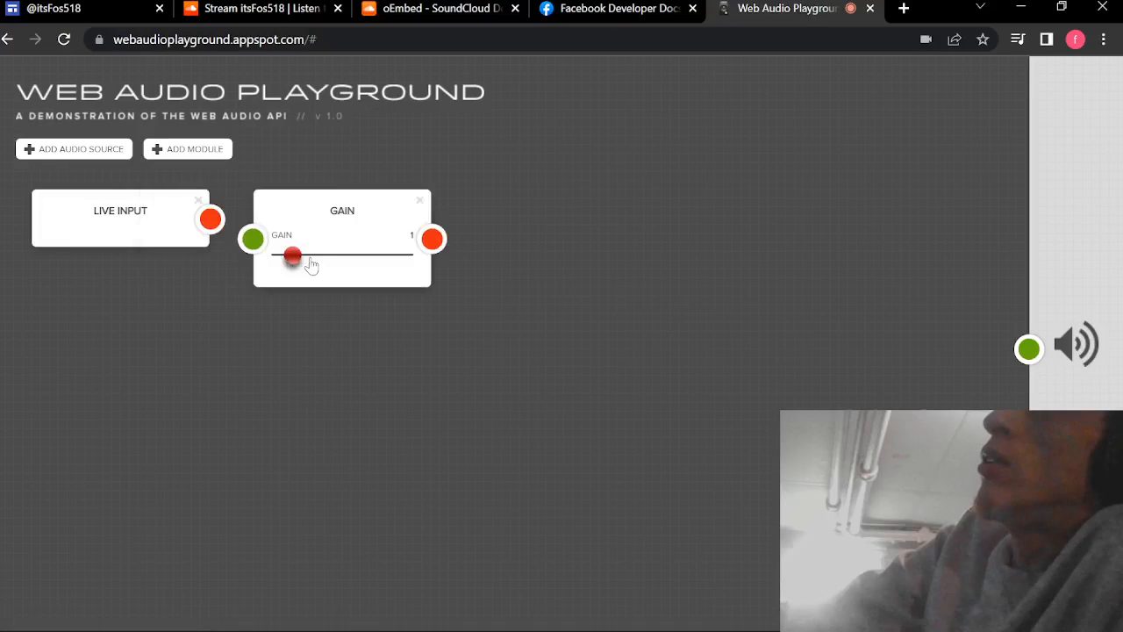
click(312, 257)
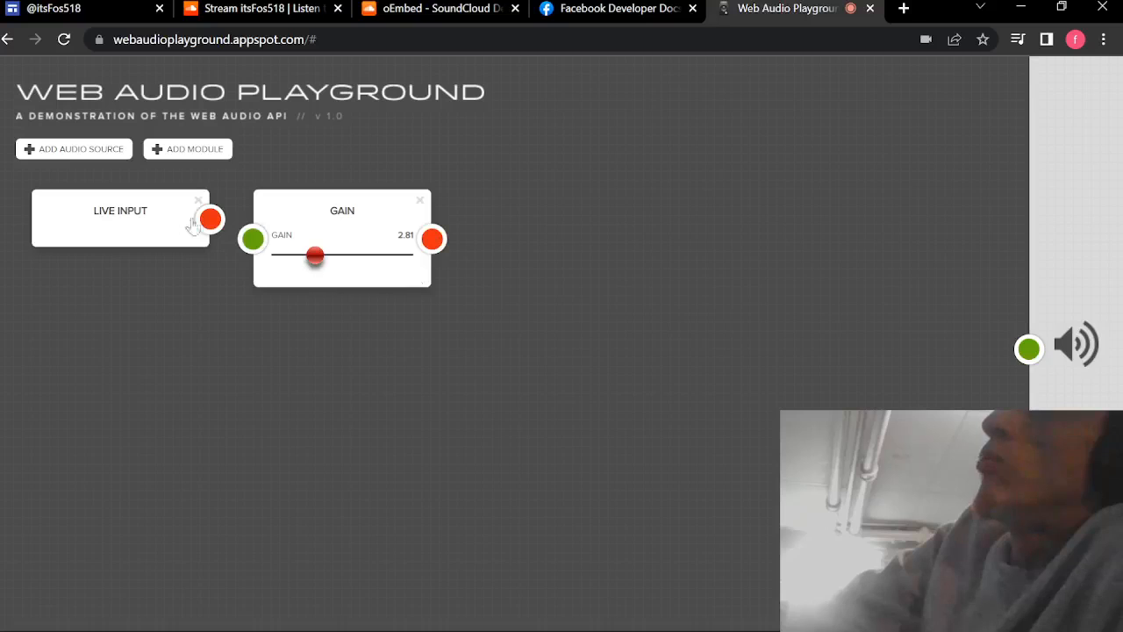
Step: Connect the live input to the gain node and the gain node to the speaker output
drag(211, 226, 251, 238)
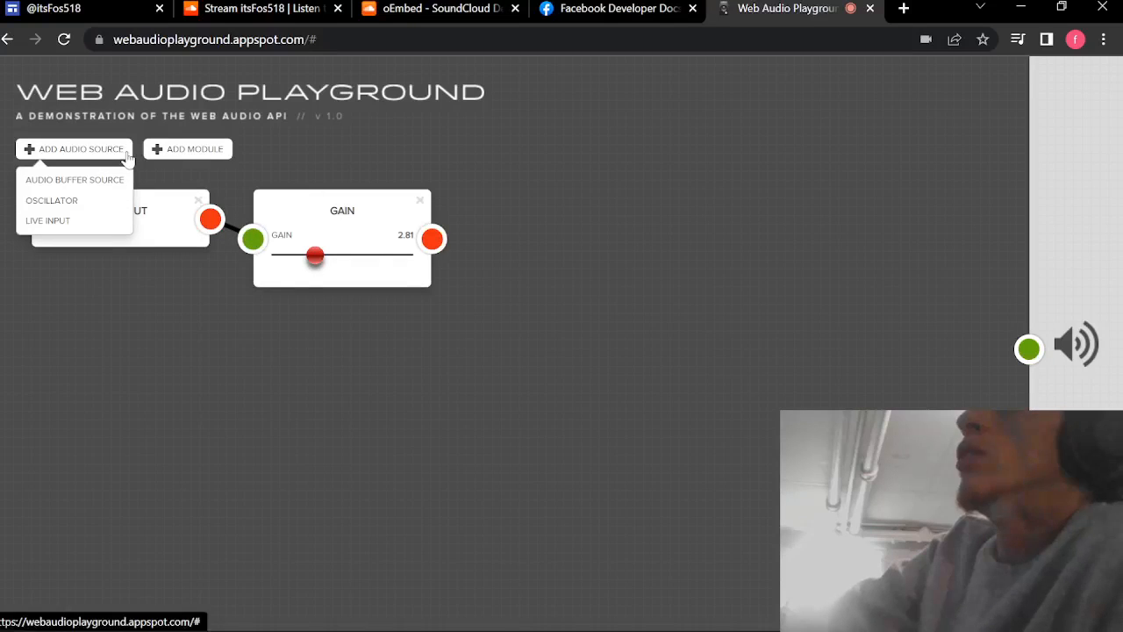
mouse_move(200, 157)
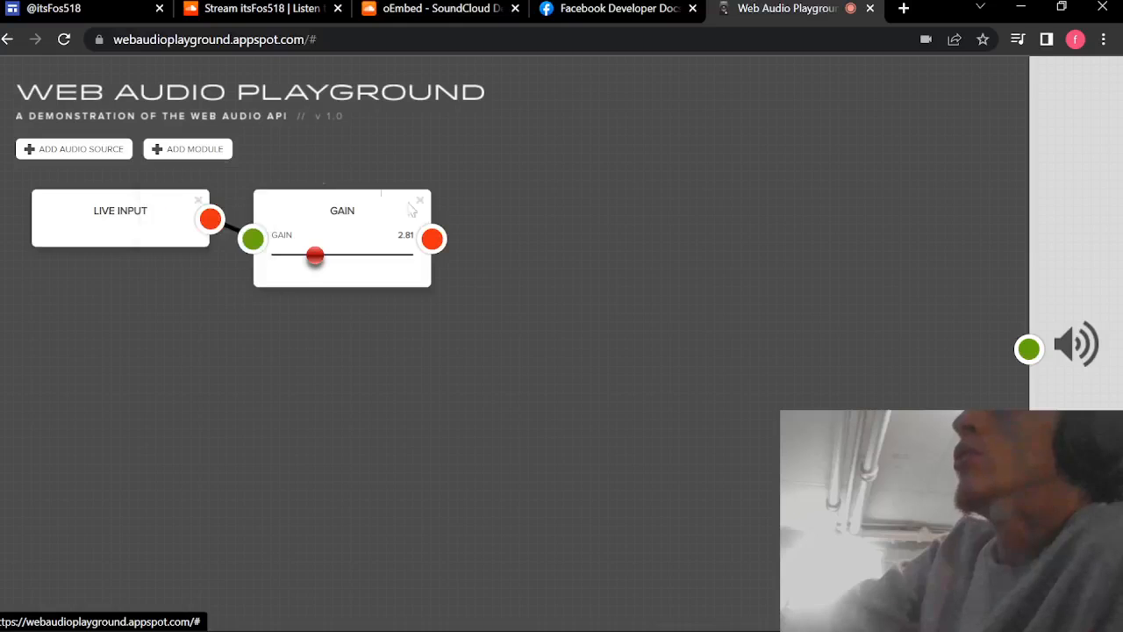
drag(431, 240, 1030, 351)
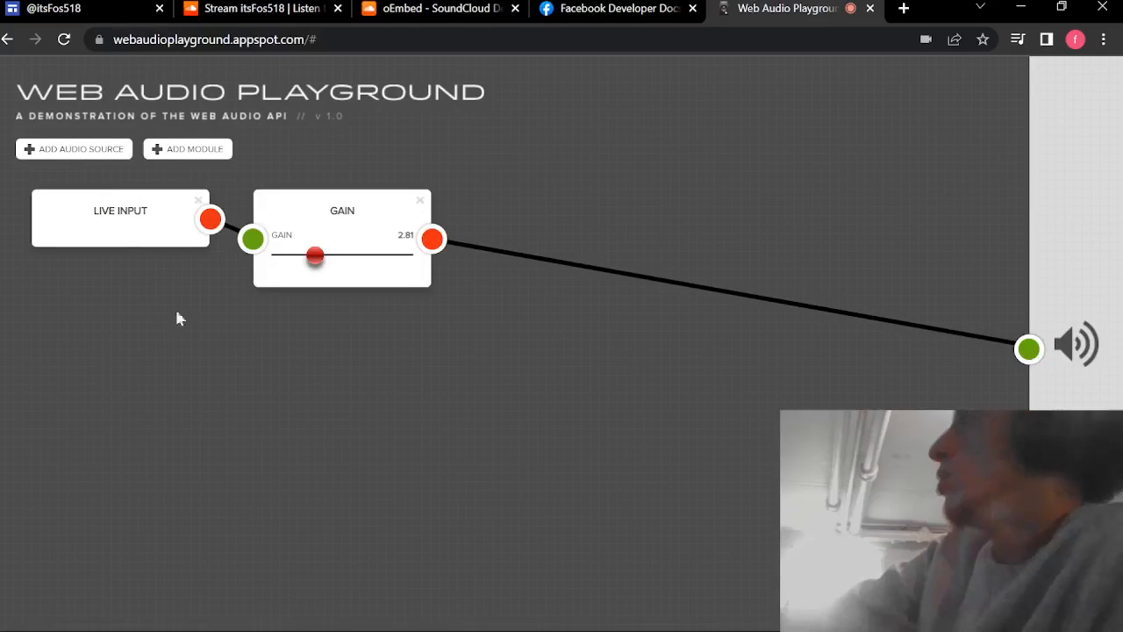
Step: Move the Live Input module below and to the left of the Gain module
right_click(219, 226)
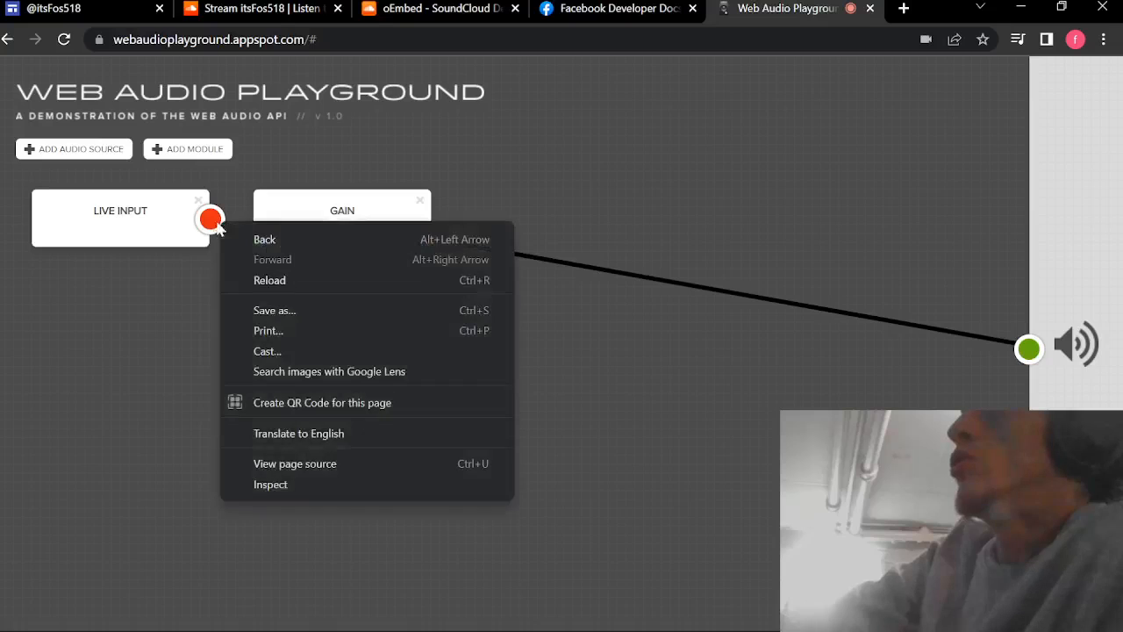
click(204, 230)
drag(96, 225, 56, 389)
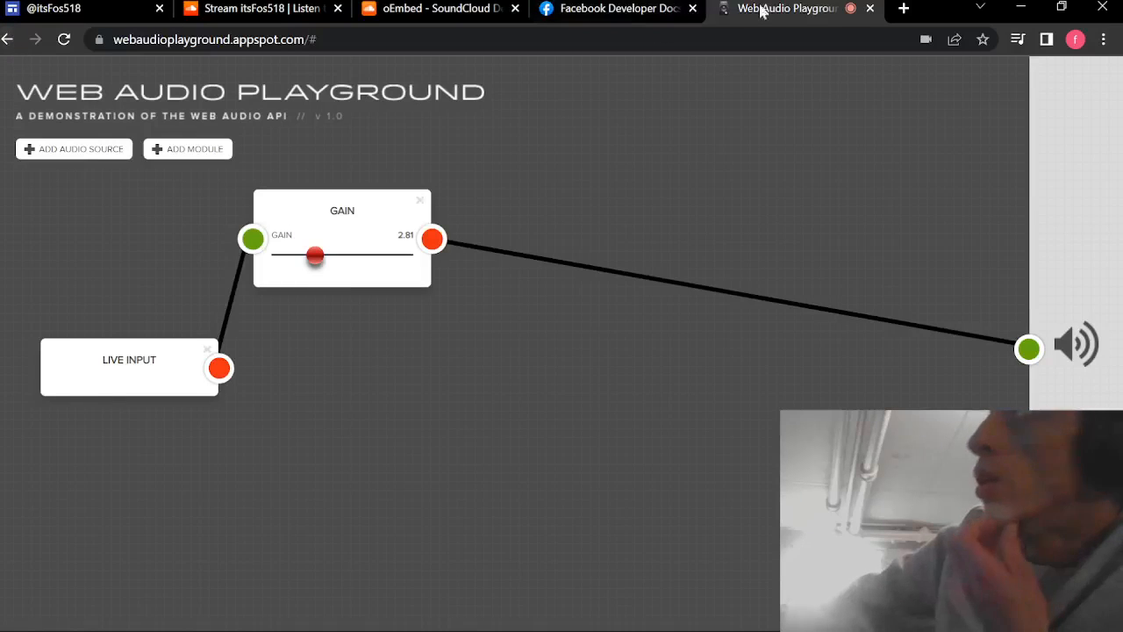
Step: Return to GitHub's webaudio search results and open the awesome-webaudio repository
click(8, 39)
click(9, 41)
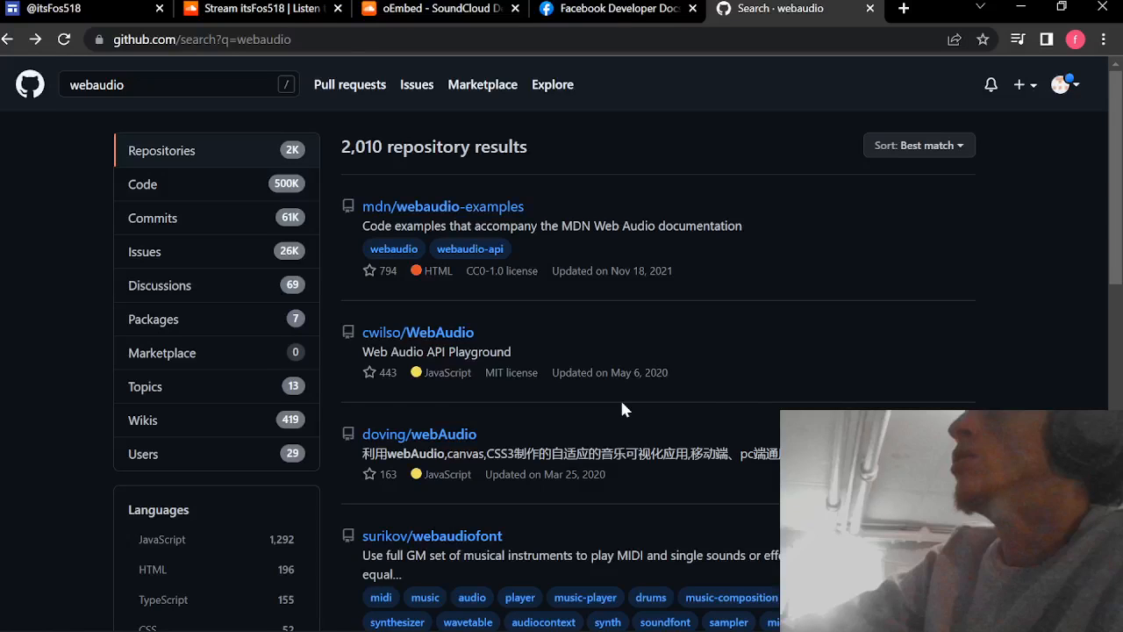
key(alt+Right)
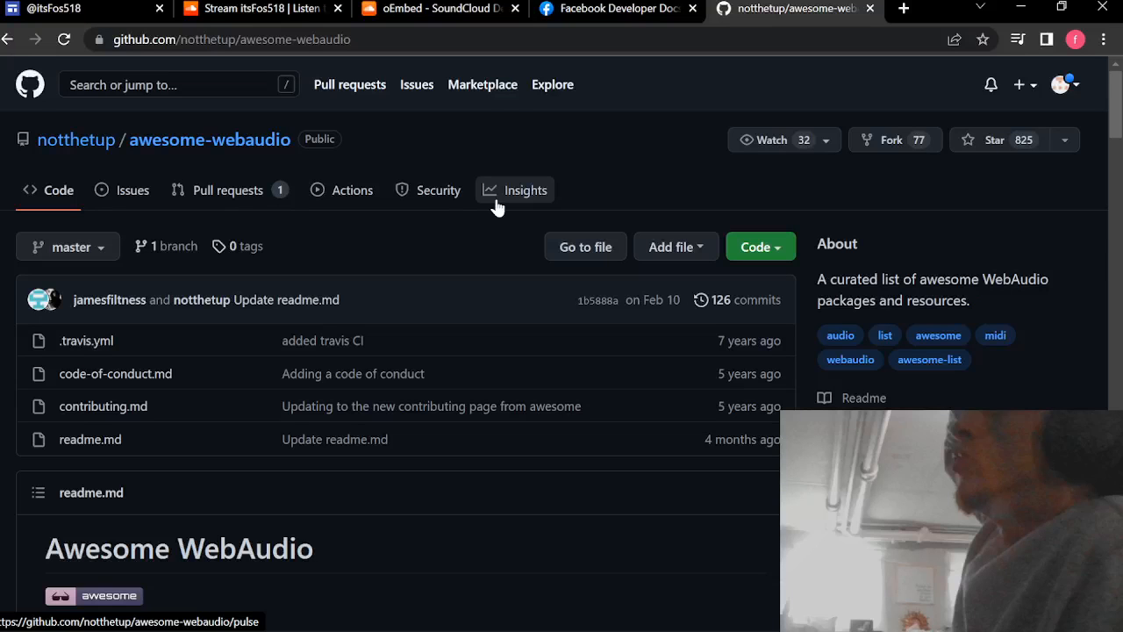
Step: Go to the Frameworks section of the awesome-webaudio readme and open the Tone.js repository
scroll(496, 205, down, 5)
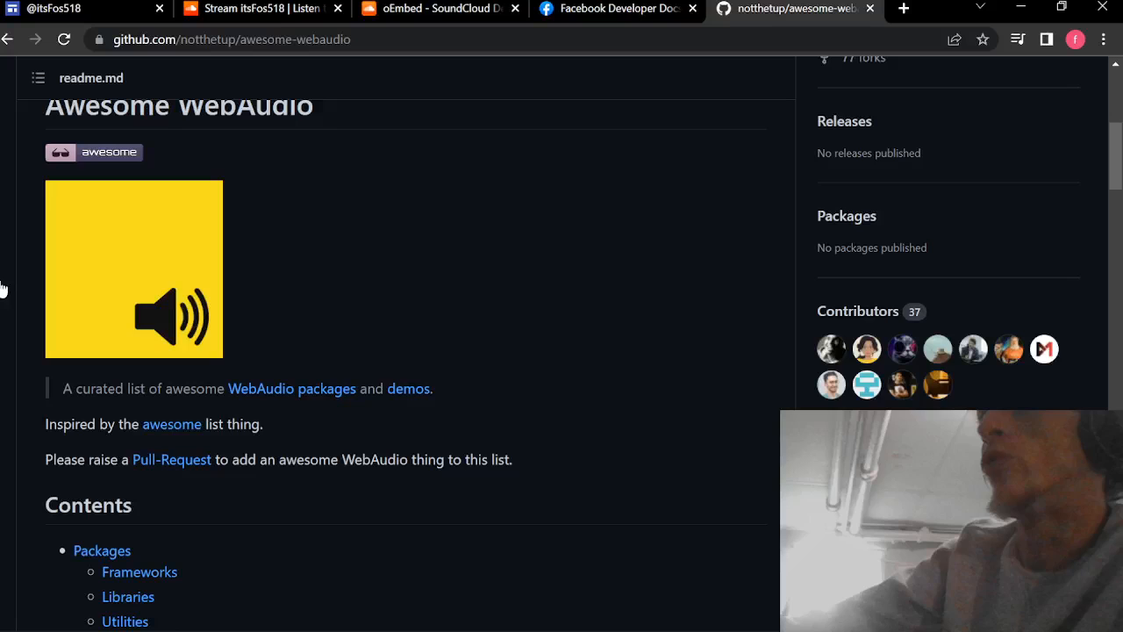
click(140, 572)
click(95, 148)
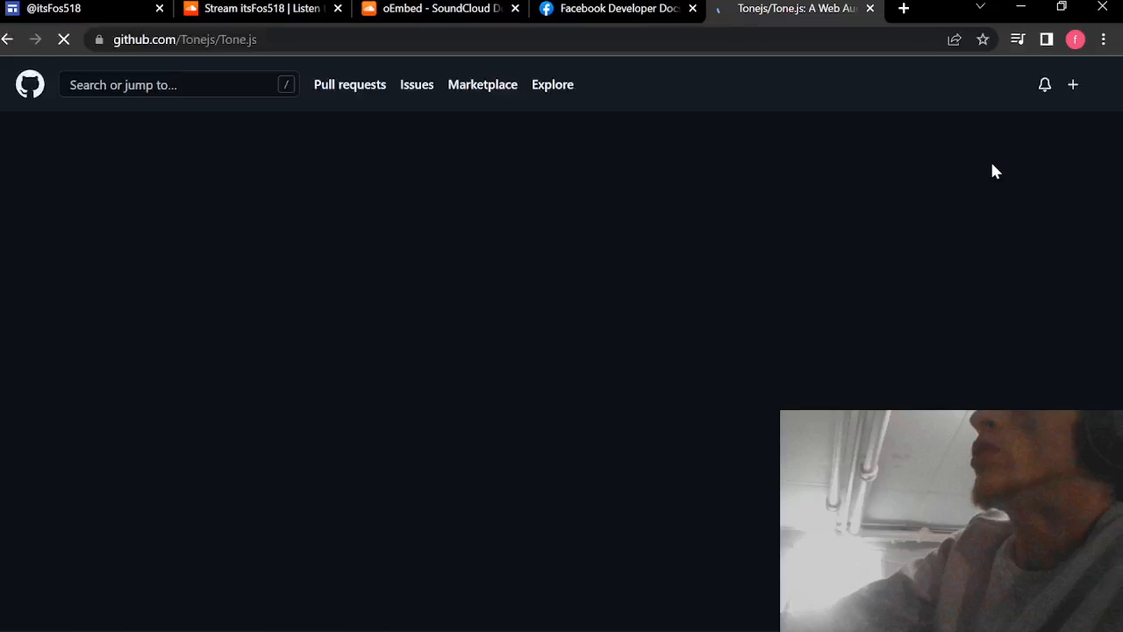
Step: Open the Tone.js website and examine its installation, synth and sampler code examples
click(886, 248)
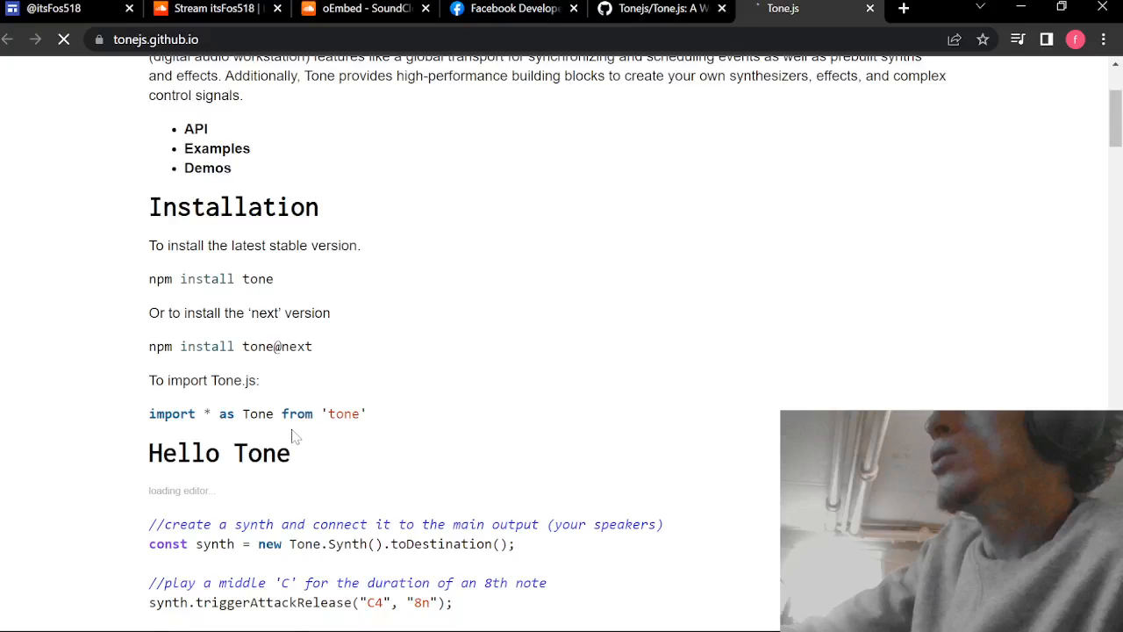
scroll(294, 436, down, 5)
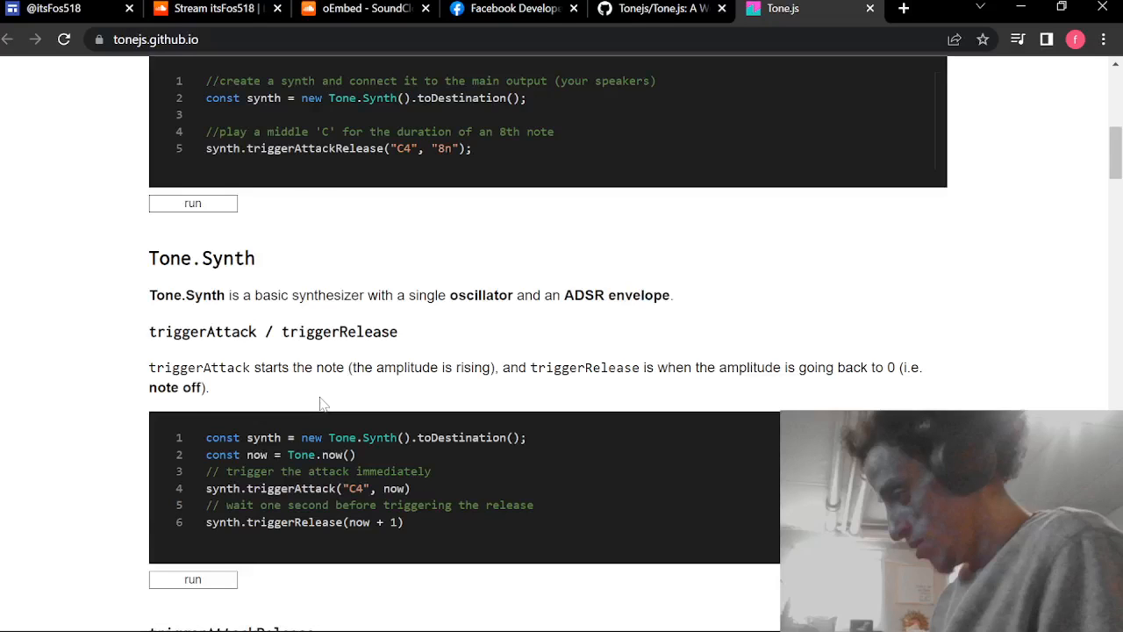
scroll(322, 403, up, 3)
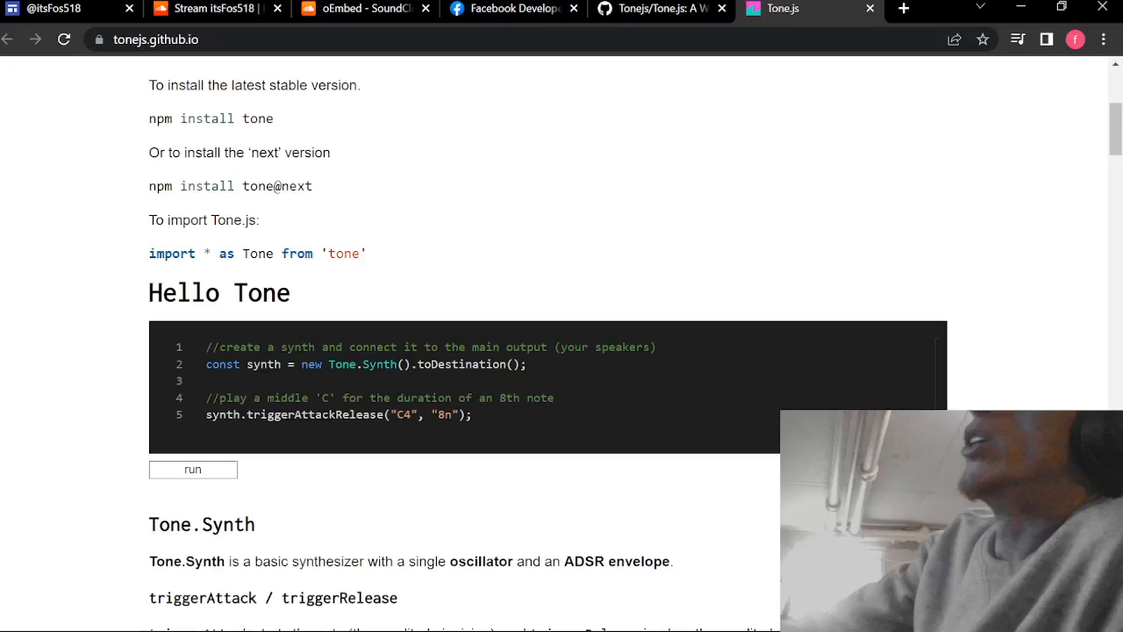
scroll(548, 351, down, 15)
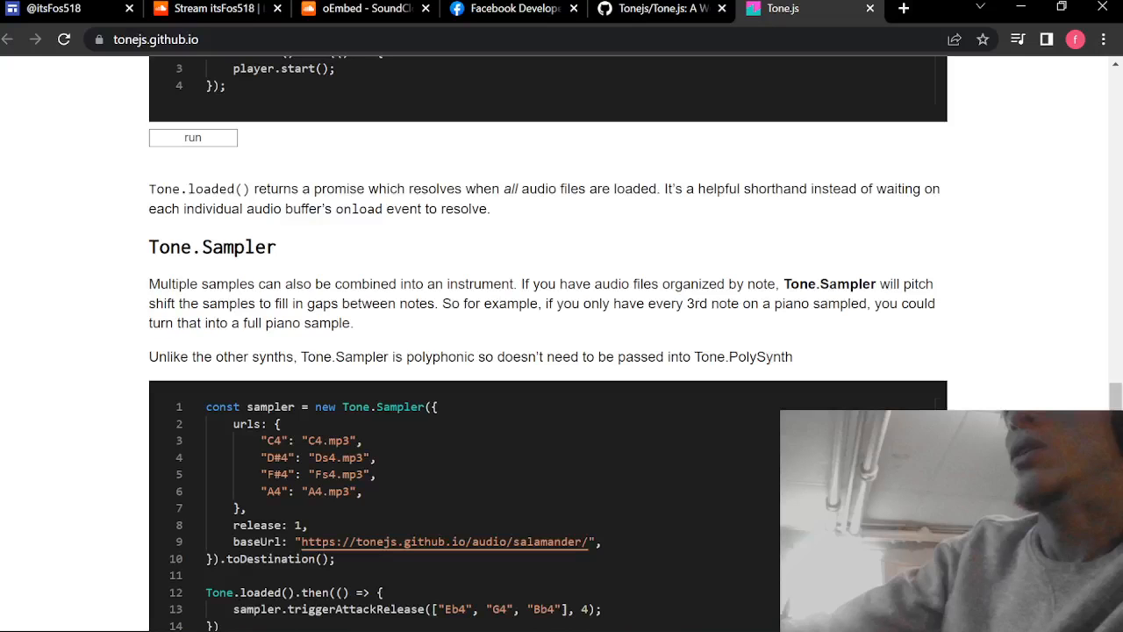
Step: Return to the awesome-webaudio readme and examine its Utilities, MIDI and Apps lists
key(ctrl+shift+Tab)
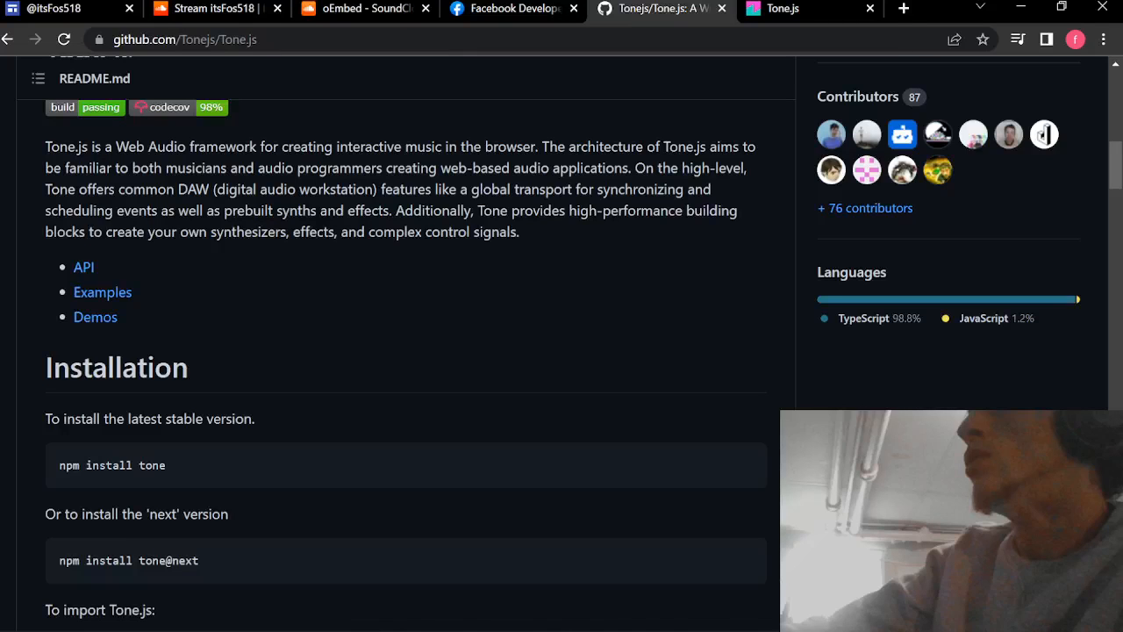
key(alt+Left)
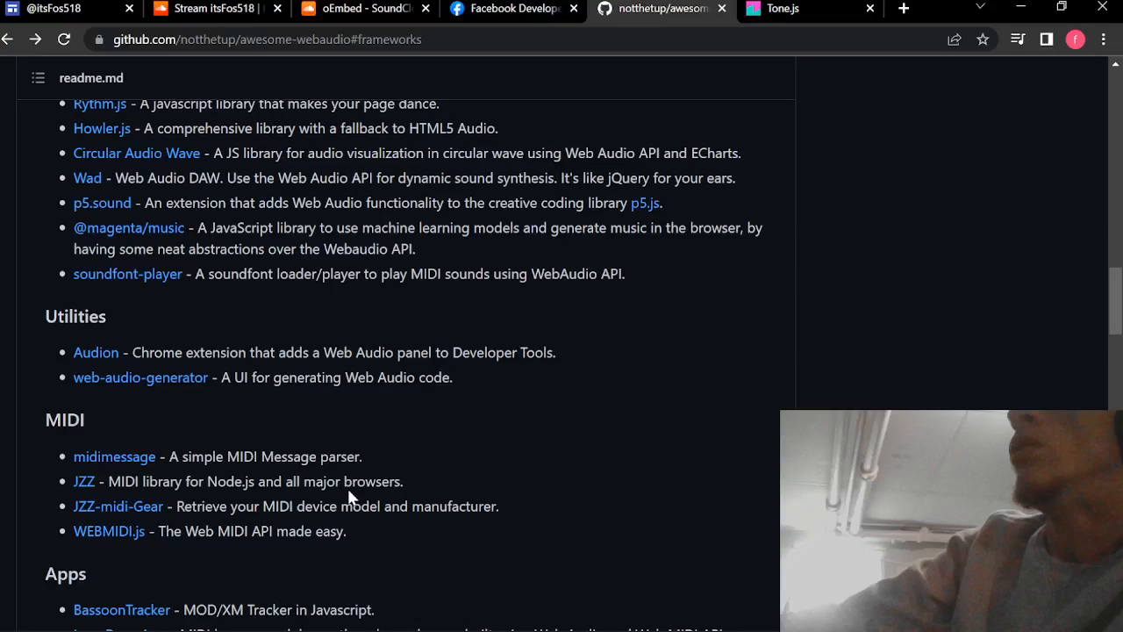
scroll(349, 496, down, 2)
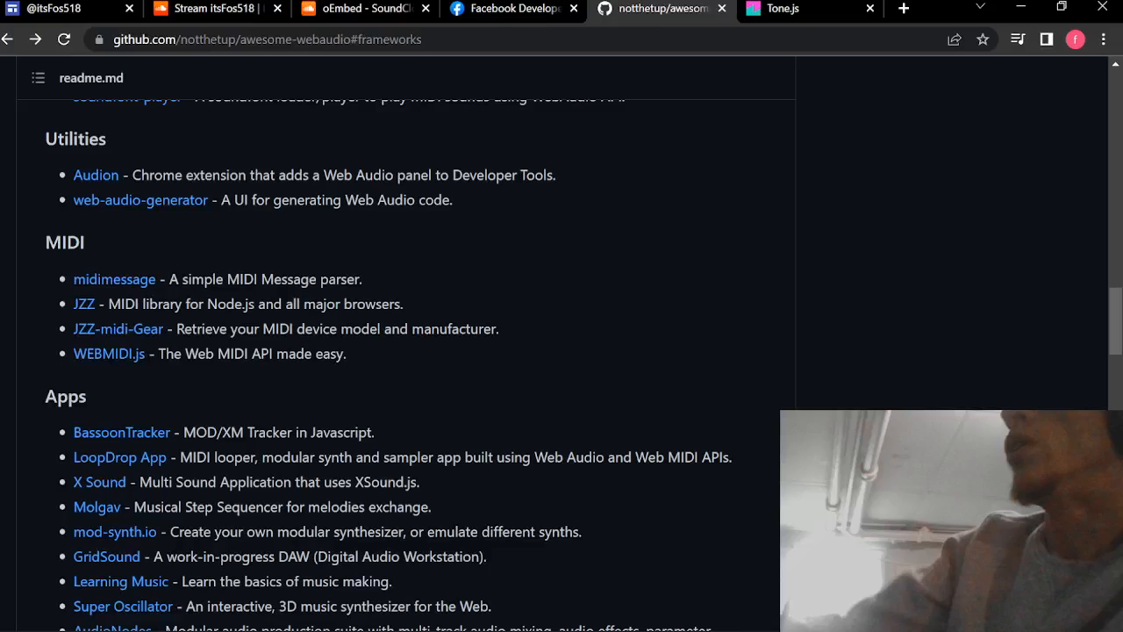